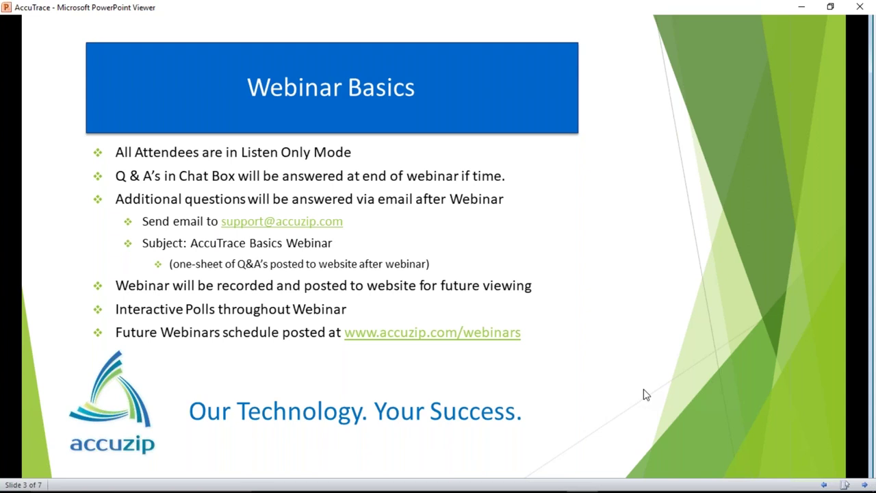
- Page forward from Webinar Basics through Today's Presenter to slide 5, AccuTrace Defined
click(864, 484)
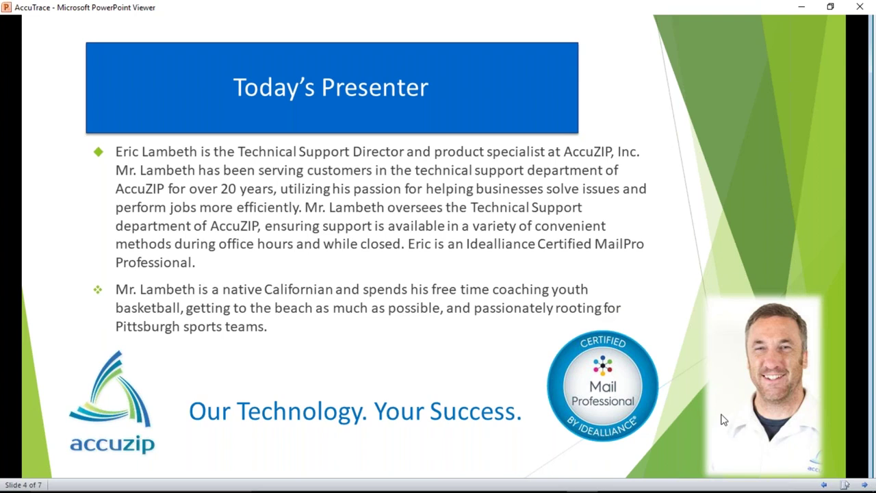
mouse_move(861, 488)
click(864, 484)
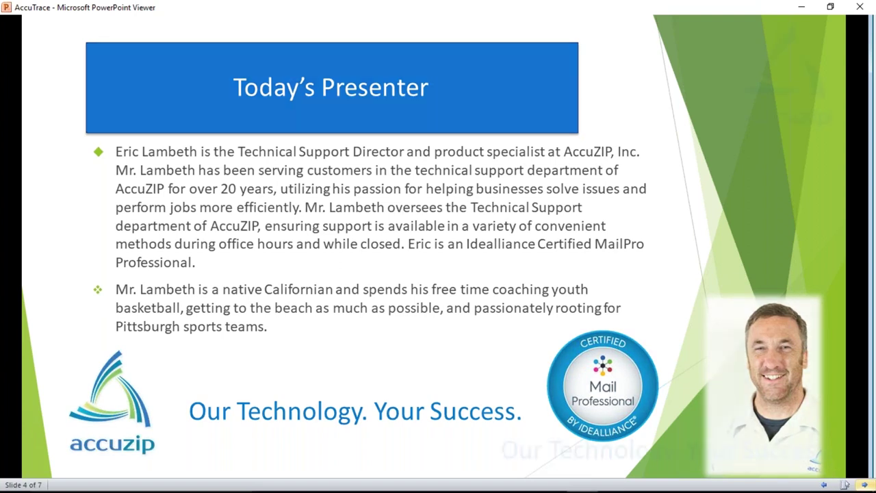
click(863, 484)
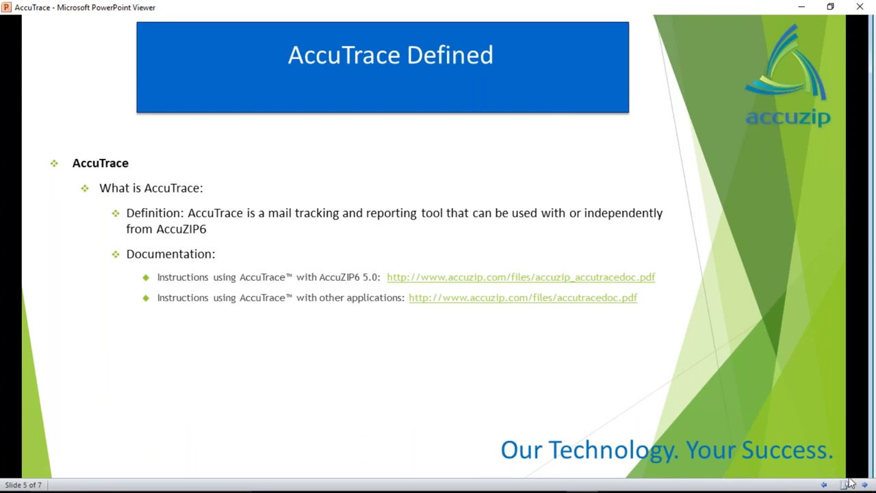
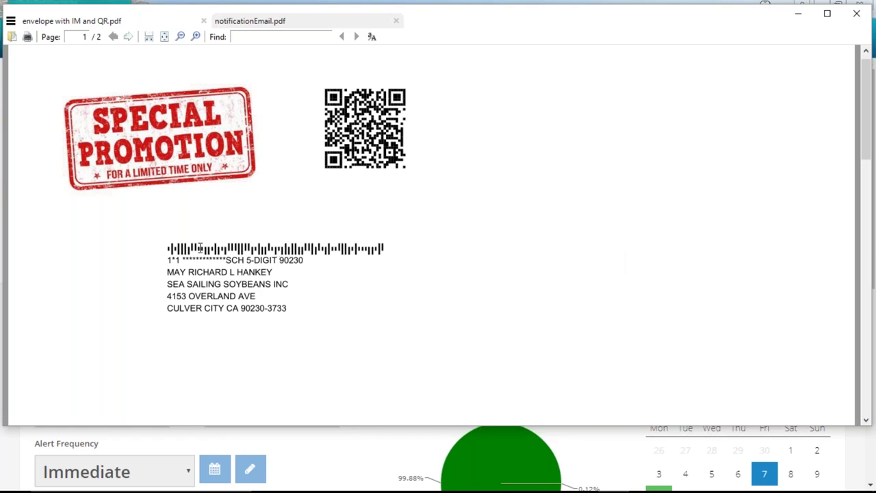
drag(193, 250, 381, 239)
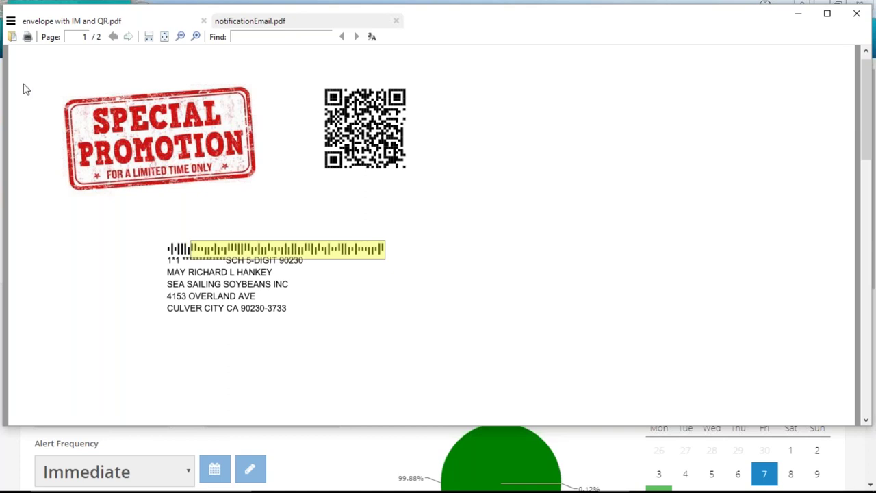
click(375, 246)
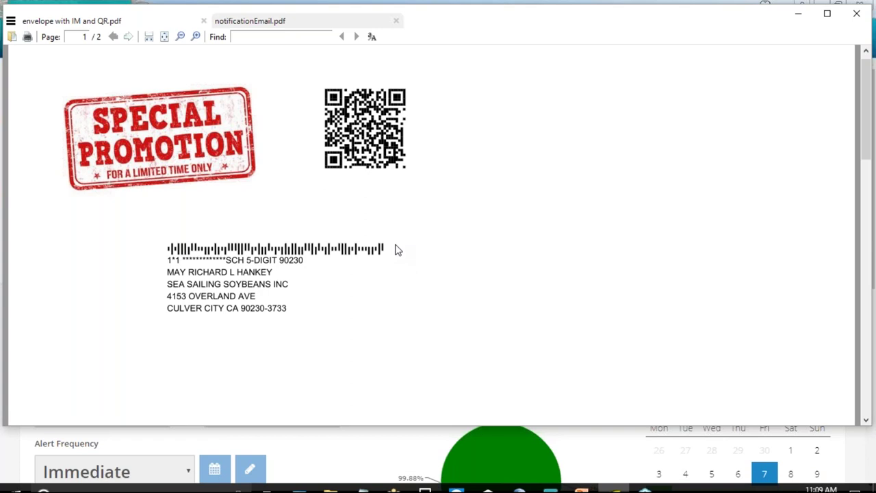
drag(300, 250, 337, 252)
click(299, 297)
scroll(295, 312, down, 2)
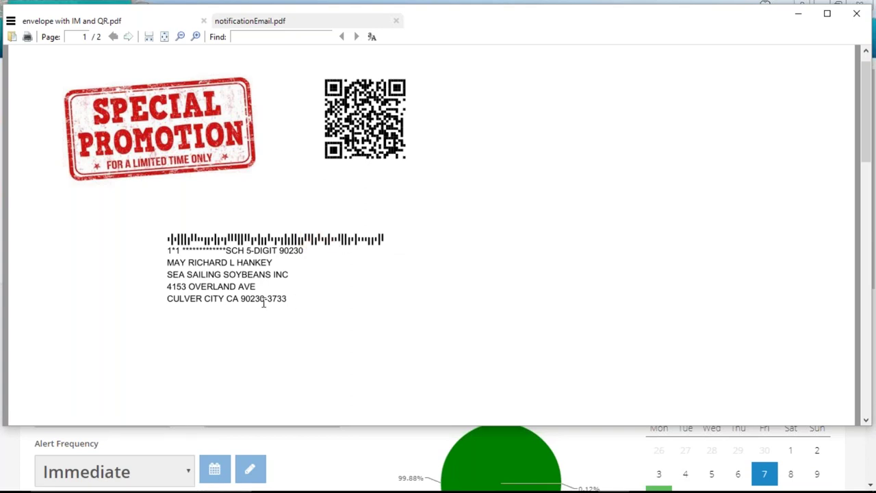
drag(178, 287, 187, 287)
click(307, 303)
mouse_move(441, 487)
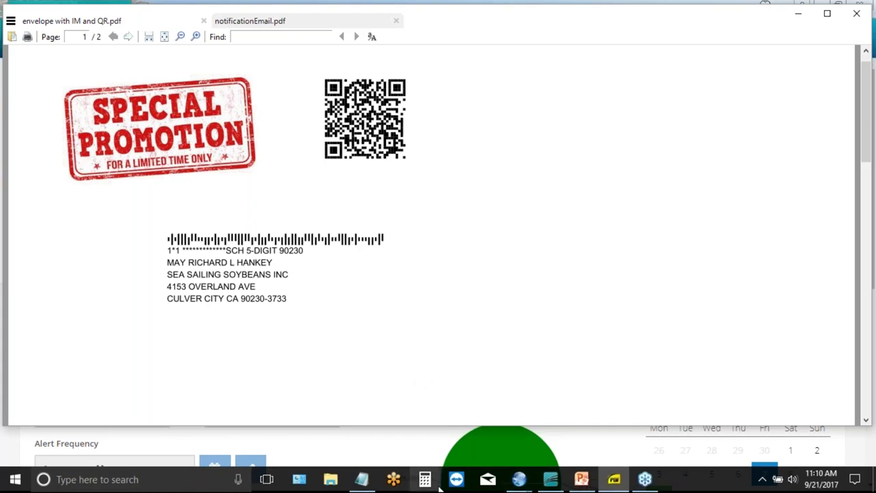
- Return to the AccuZIP6 Intelligent Mail setup and expand the First Class barcode settings
click(546, 480)
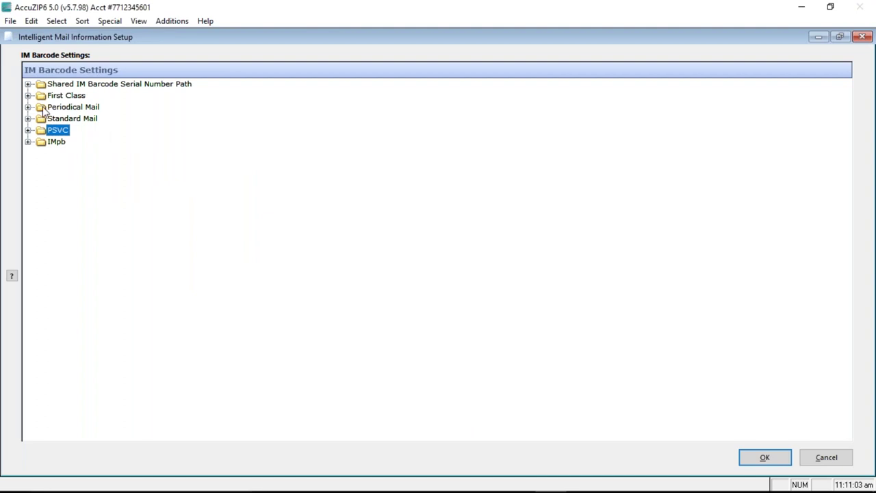
click(28, 95)
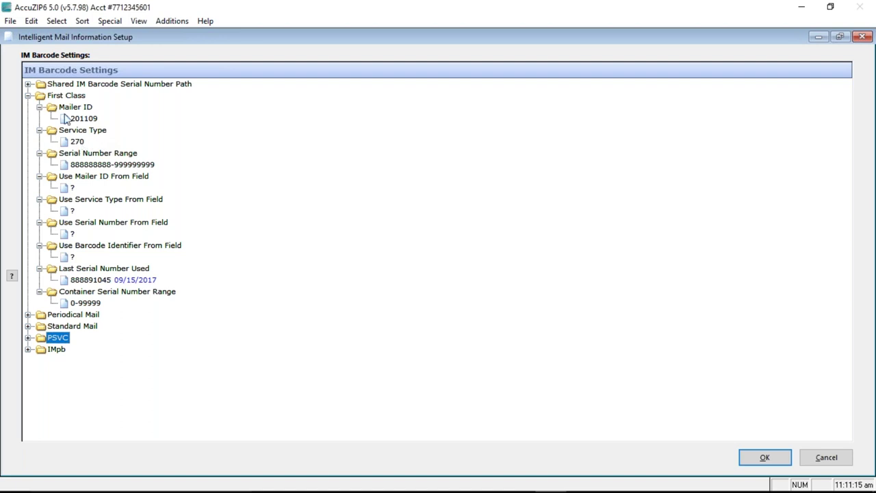
click(168, 21)
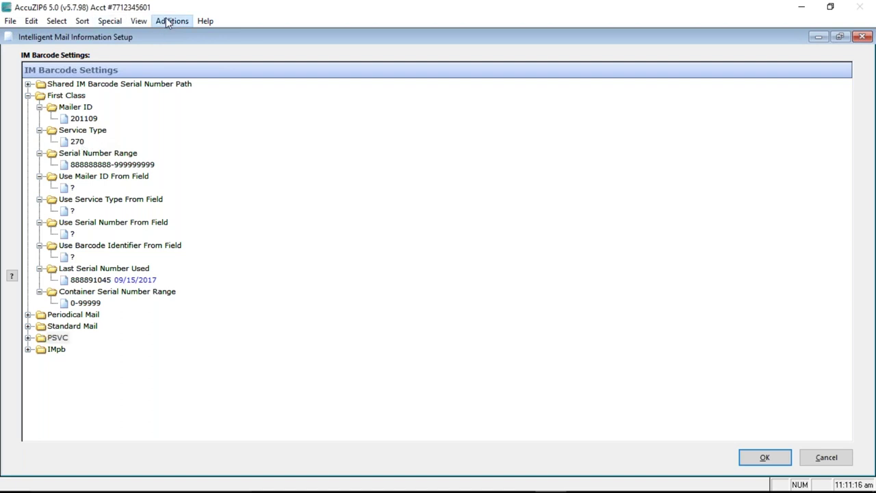
click(235, 180)
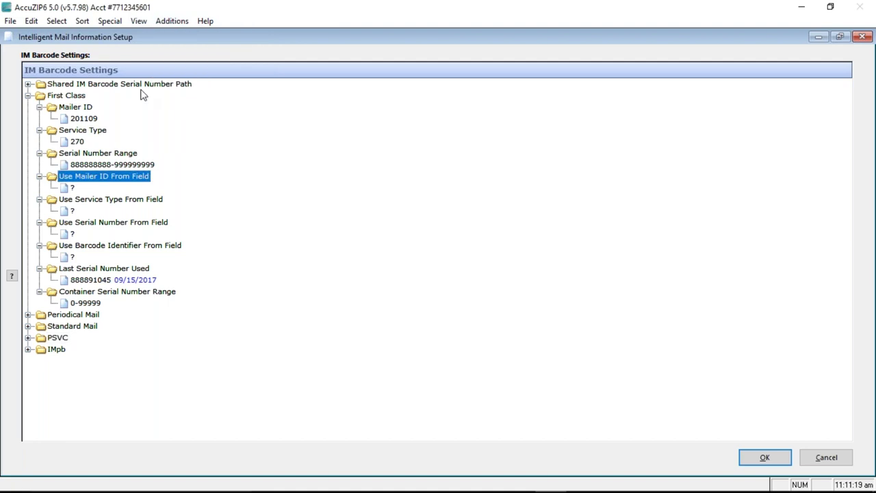
- Check Mailer ID 201109 and the serial range, then open the Service Type 270 code list
click(81, 120)
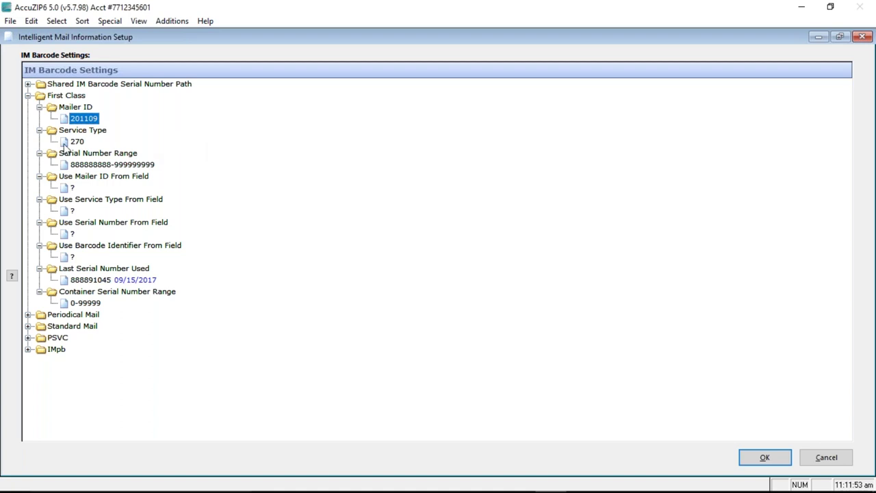
click(86, 166)
click(78, 141)
click(82, 142)
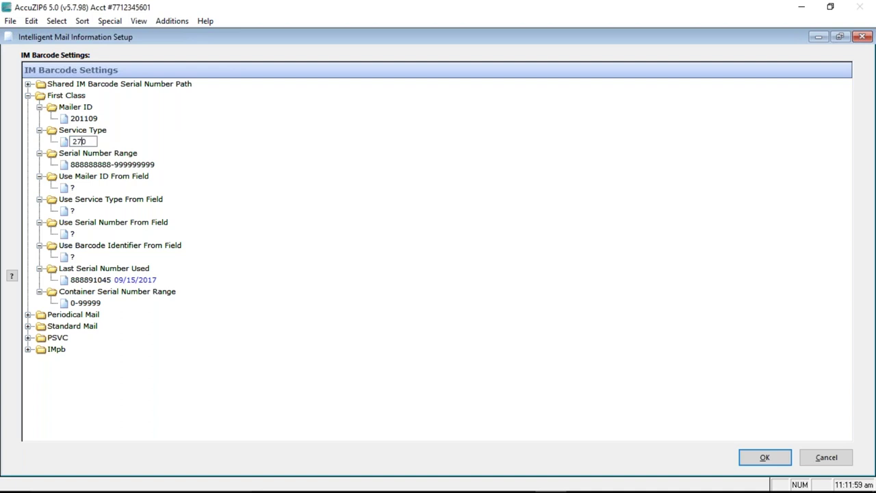
double_click(88, 144)
double_click(87, 144)
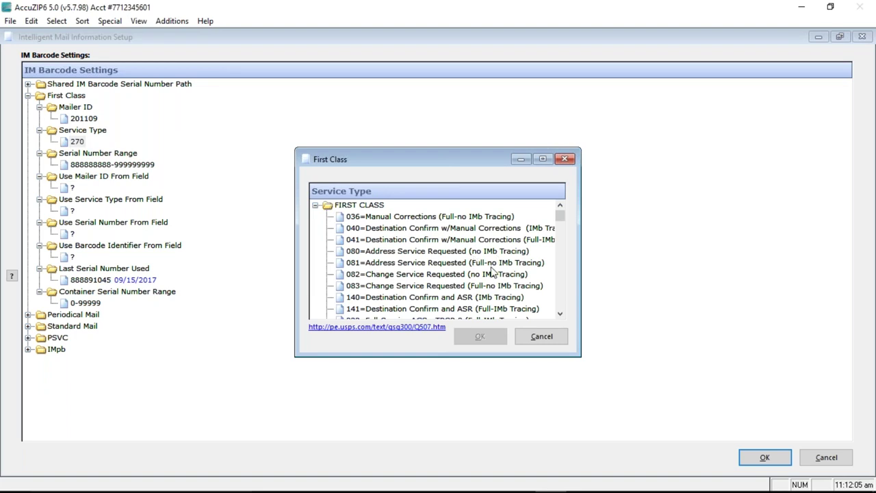
- Browse past codes 081 and 082, then select and confirm 270 Destination Confirm (Full-IMb Tracing)
click(490, 268)
click(507, 275)
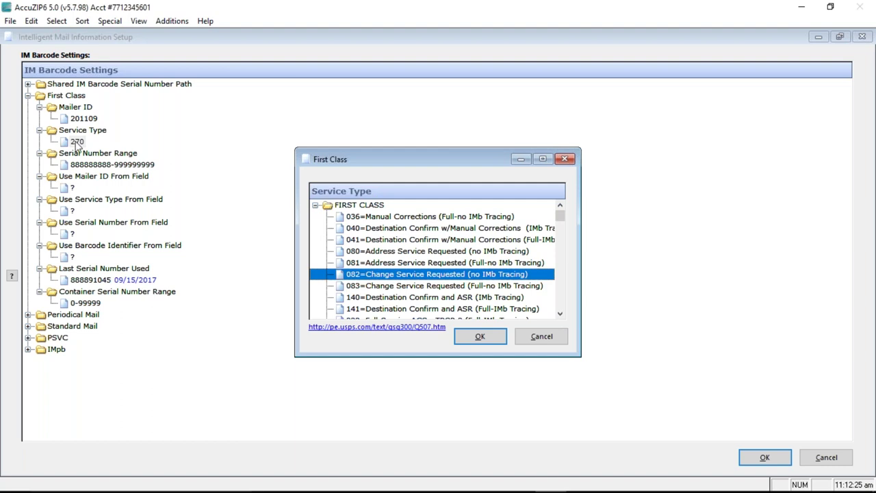
scroll(491, 284, down, 1)
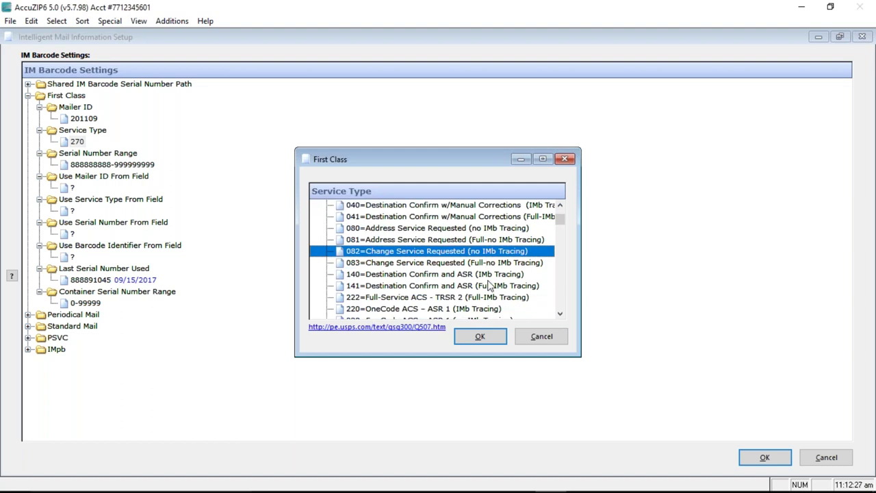
scroll(491, 284, down, 4)
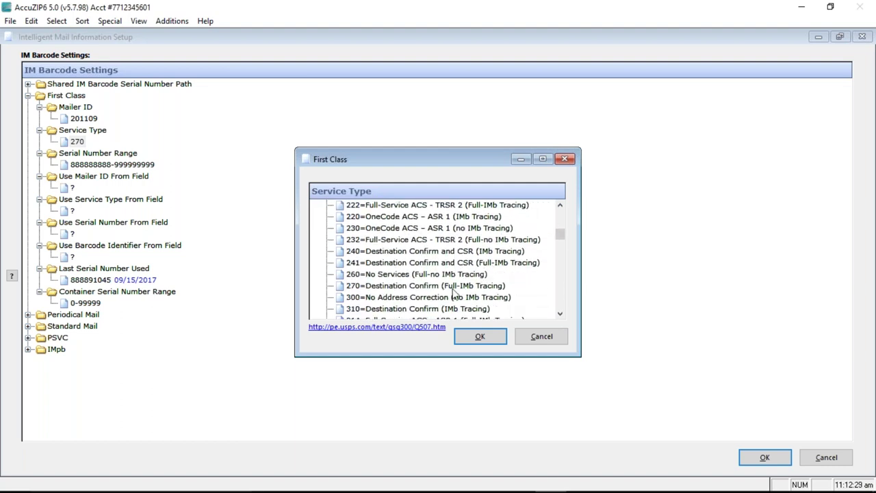
click(488, 287)
click(461, 277)
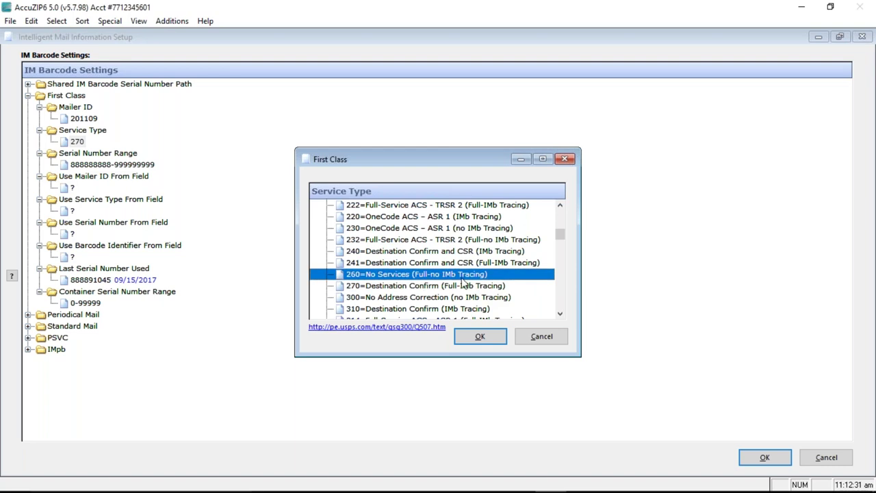
click(410, 288)
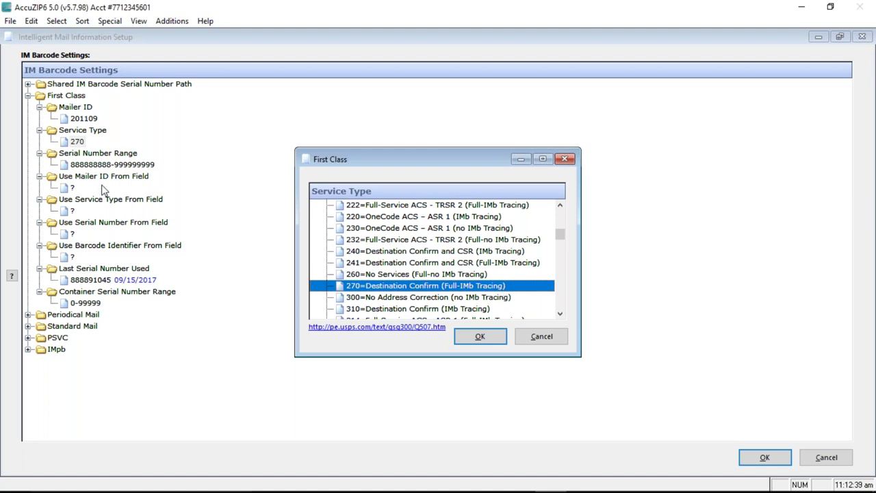
click(460, 338)
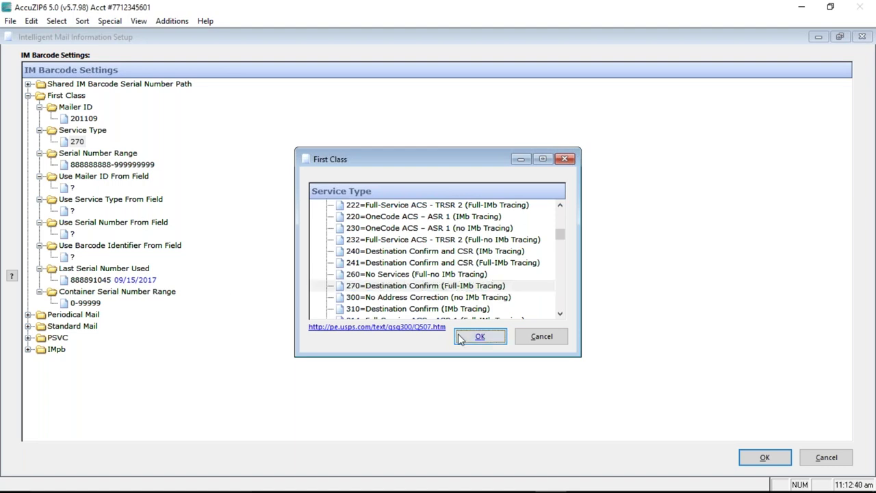
click(462, 334)
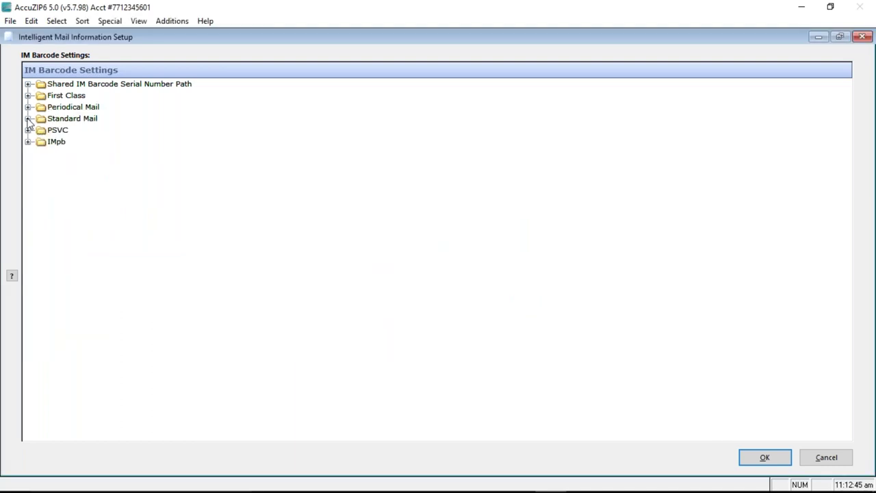
- Expand the Standard Mail IMb settings, then cancel the Intelligent Mail Information Setup
click(28, 118)
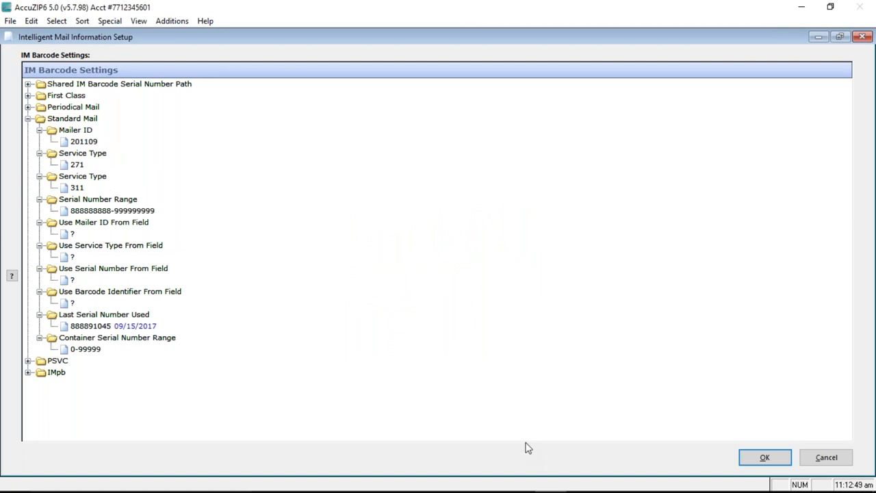
click(827, 457)
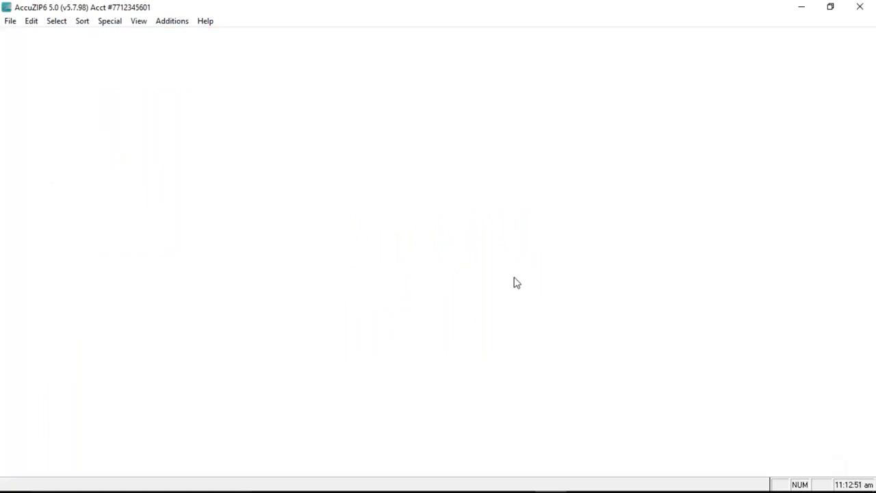
- Bring up the File menu again to reach the Print Presort command
click(11, 21)
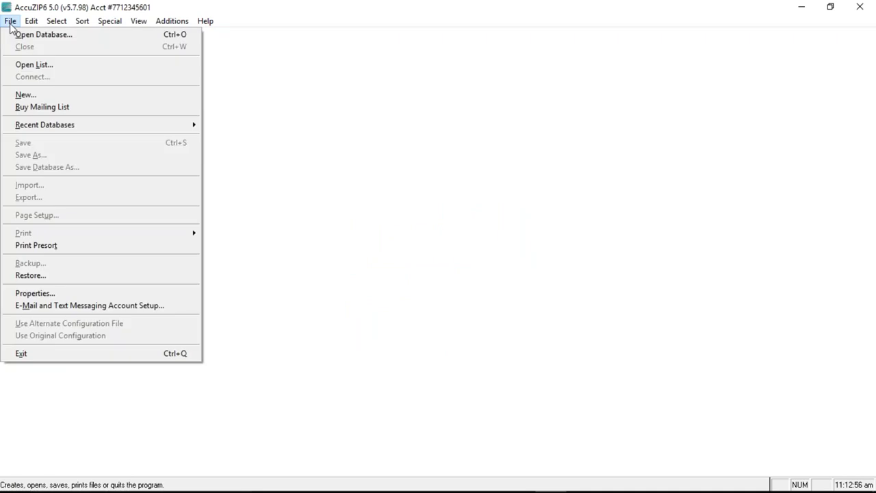
mouse_move(45, 128)
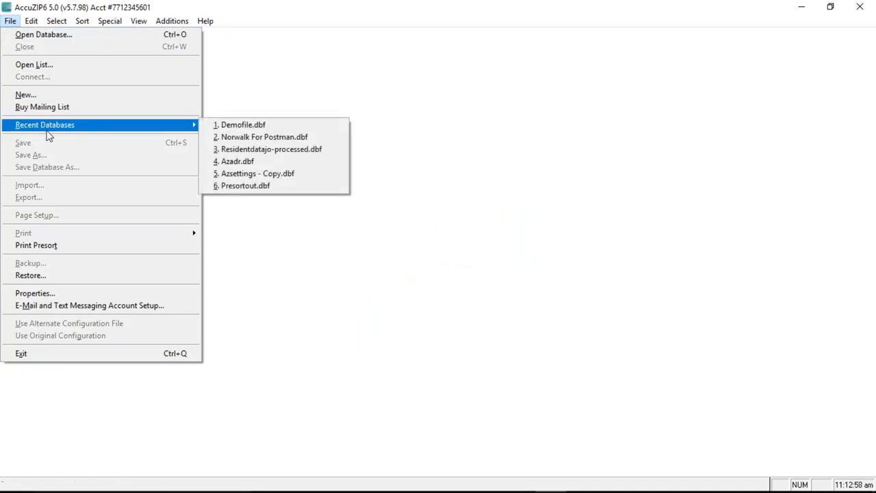
click(268, 152)
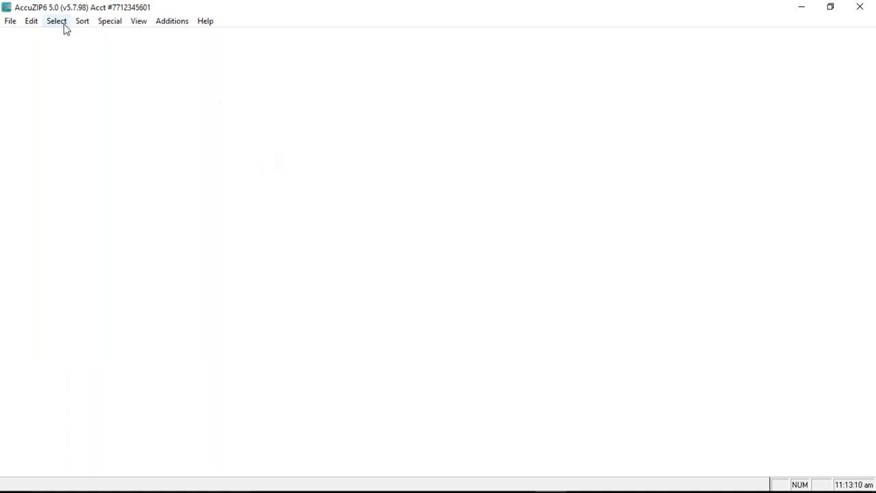
click(11, 21)
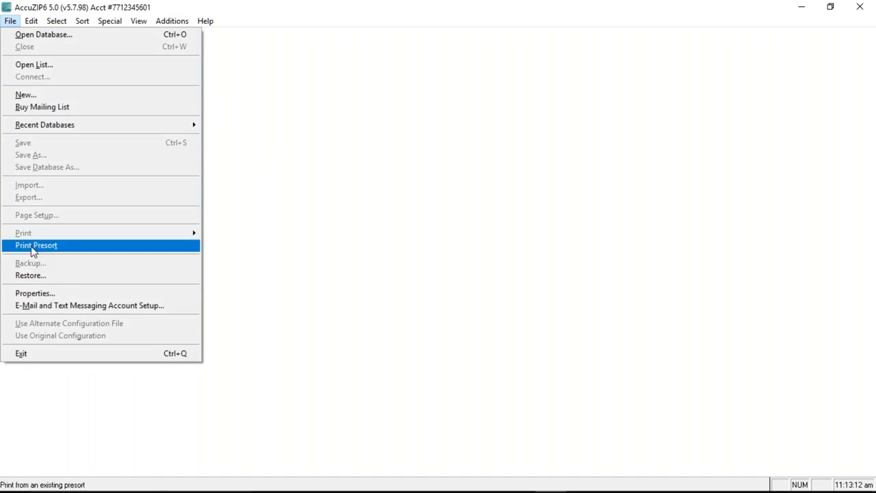
- Choose Print Presort, load the Demofile database, and open the Print Labels settings
click(32, 246)
click(420, 299)
click(418, 304)
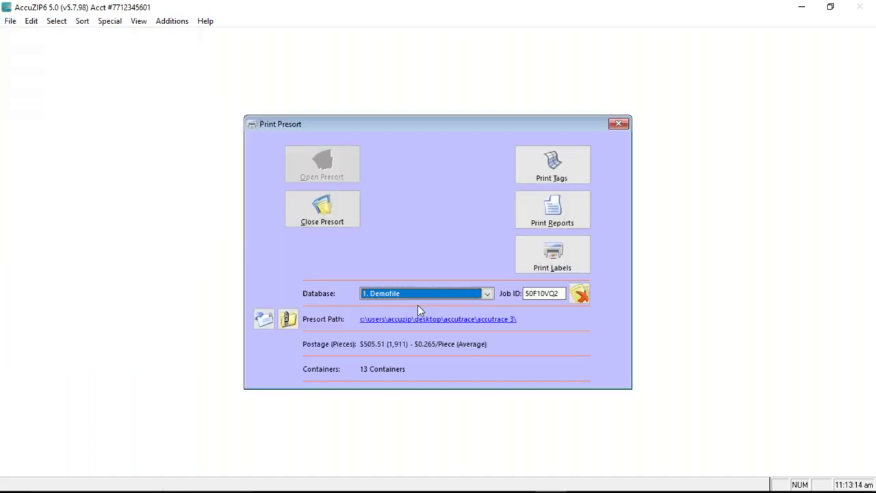
click(579, 255)
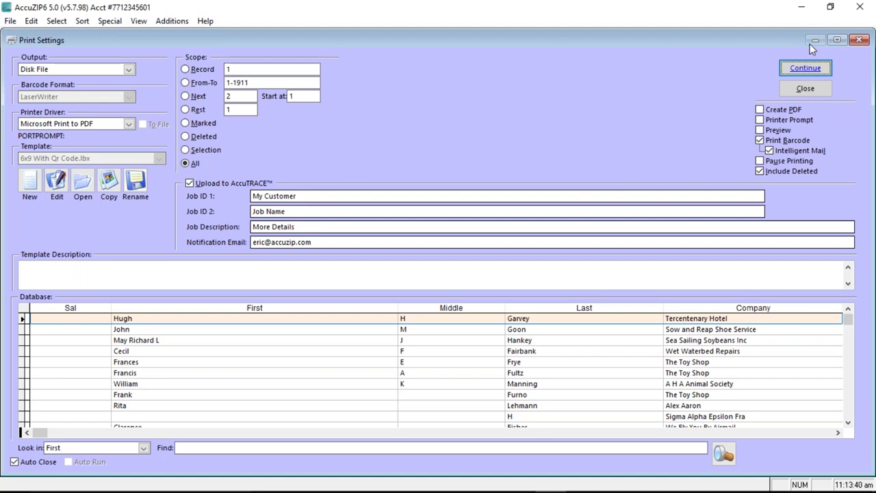
click(323, 196)
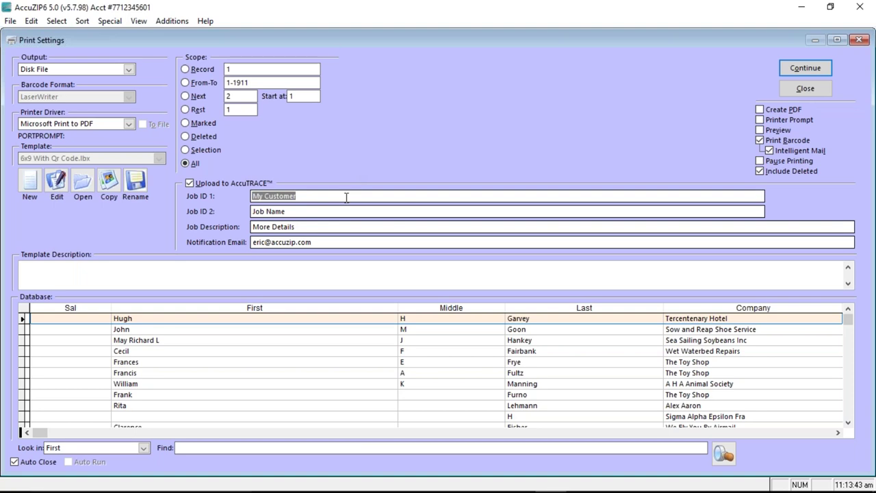
click(306, 197)
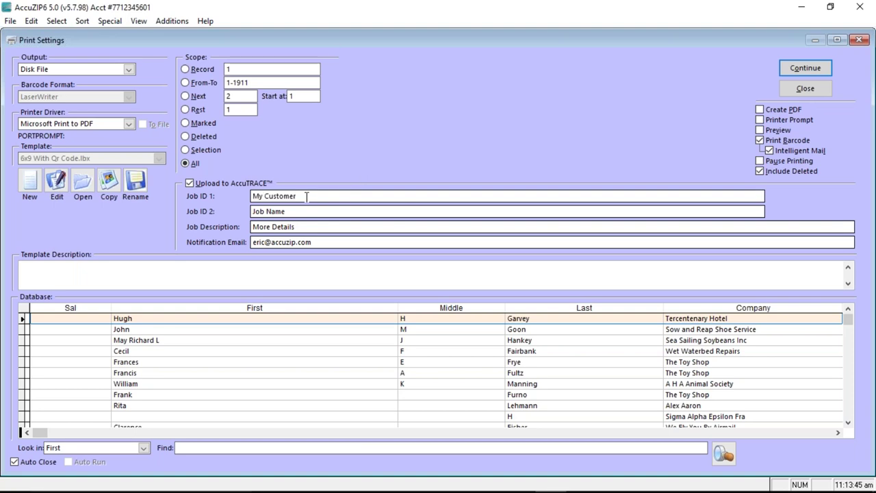
key(shift+Tab)
key(Tab)
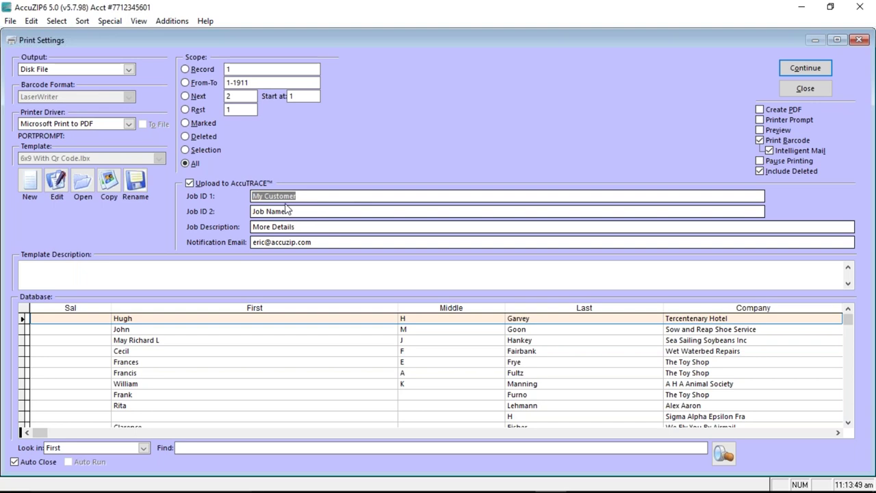
click(288, 193)
double_click(288, 193)
drag(288, 192, 258, 194)
click(307, 195)
double_click(312, 194)
drag(312, 194, 246, 185)
drag(322, 196, 247, 177)
click(297, 213)
drag(297, 213, 251, 210)
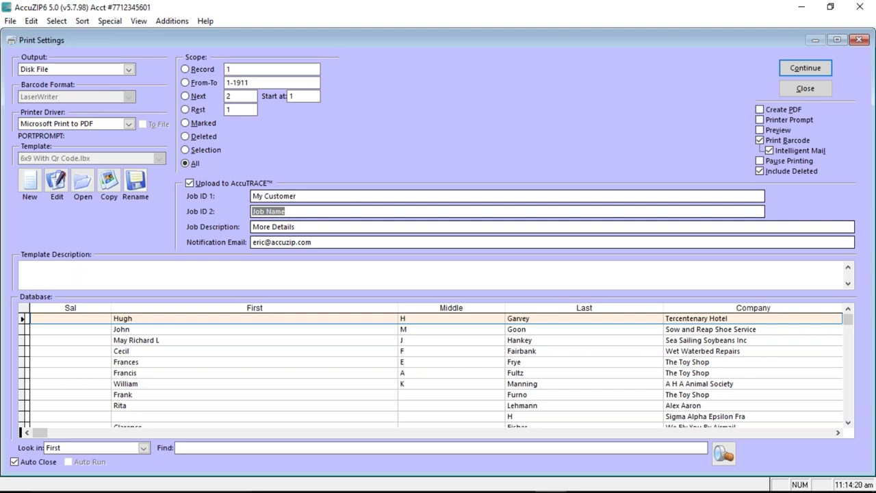
click(338, 226)
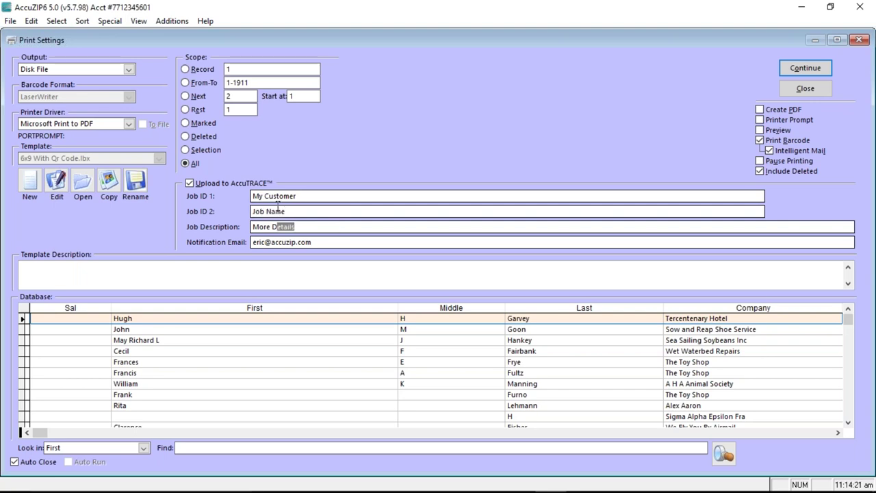
click(328, 227)
key(Tab)
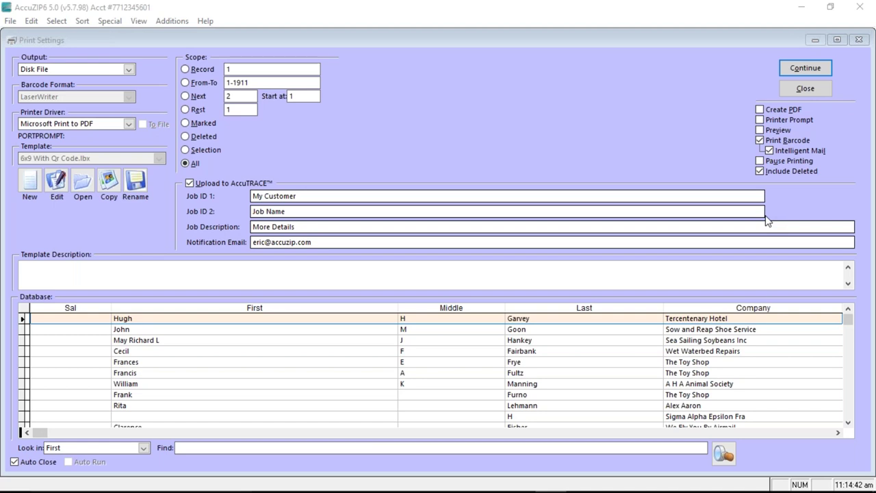
click(767, 219)
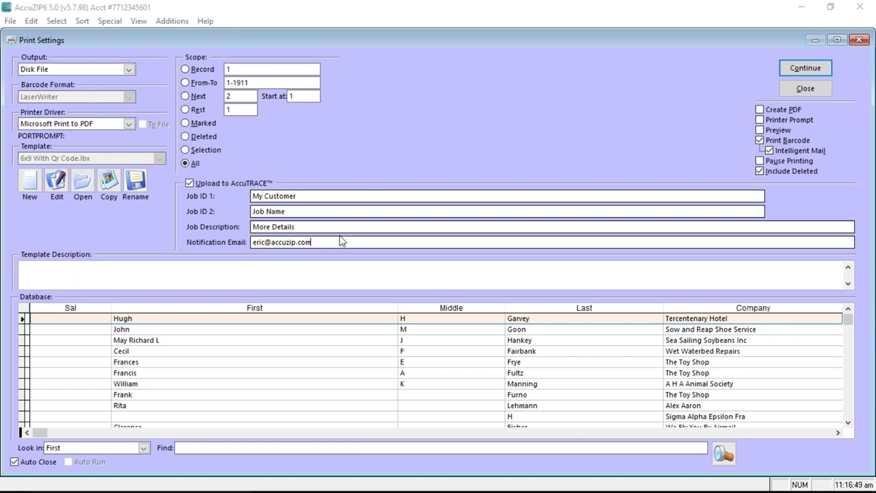
- End the notification e-mail address with a semicolon, then bring up the envelope proof PDF
drag(336, 243, 246, 223)
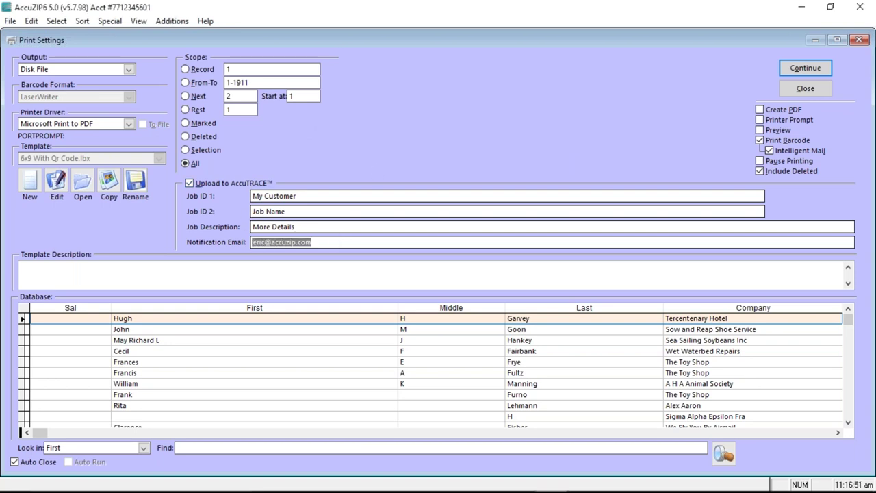
click(355, 241)
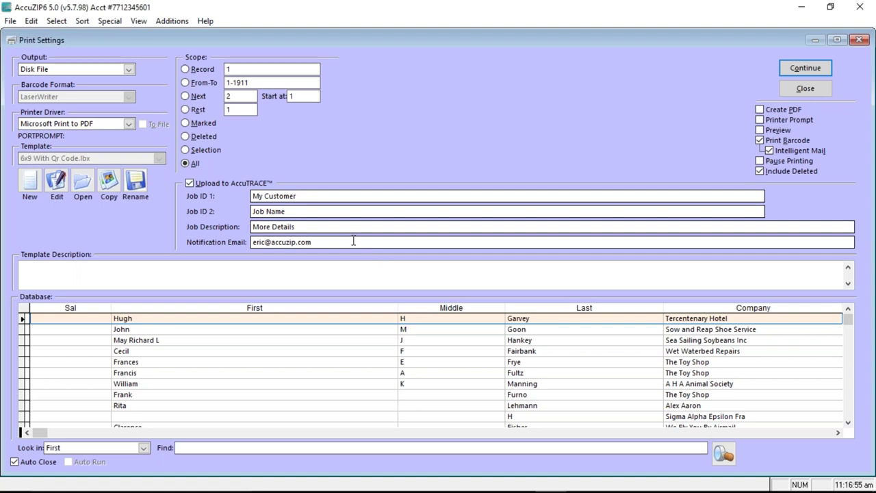
text(; yourownemail@yourme)
key(BackSpace)
key(BackSpace)
key(BackSpace)
key(BackSpace)
key(BackSpace)
key(BackSpace)
key(BackSpace)
key(BackSpace)
key(BackSpace)
key(BackSpace)
key(BackSpace)
key(BackSpace)
key(BackSpace)
key(BackSpace)
key(BackSpace)
key(BackSpace)
key(BackSpace)
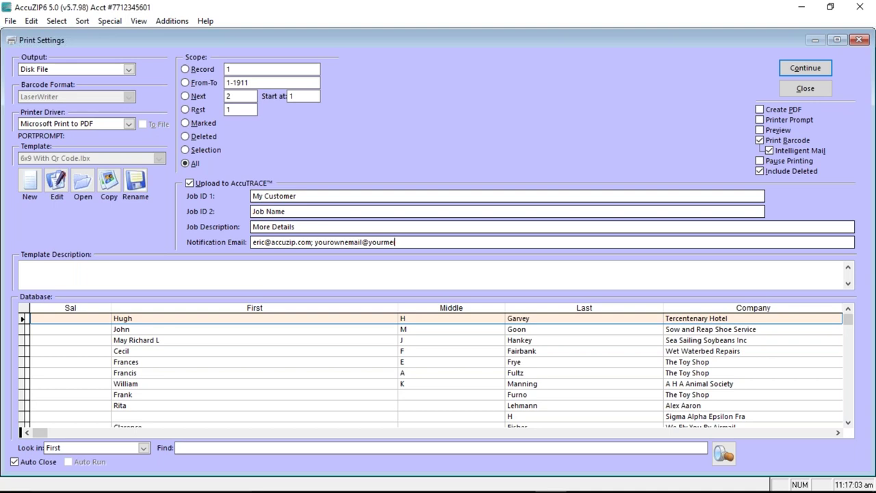
key(BackSpace)
key(BackSpace)
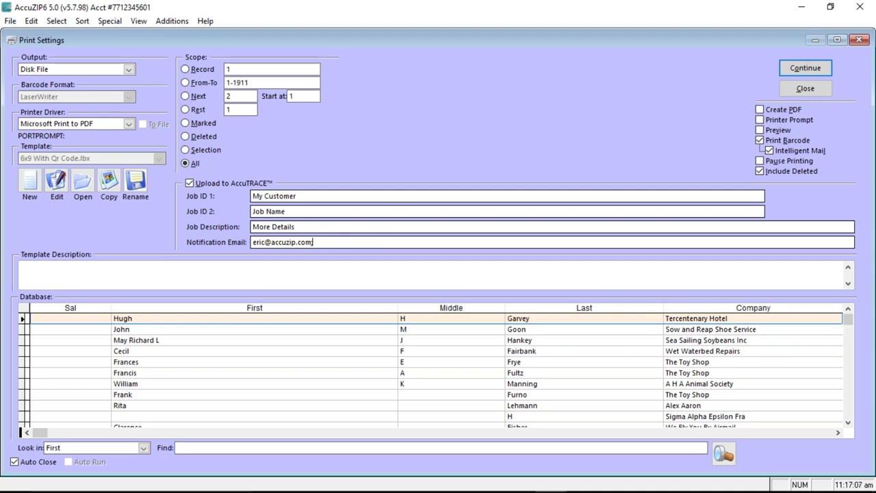
mouse_move(547, 483)
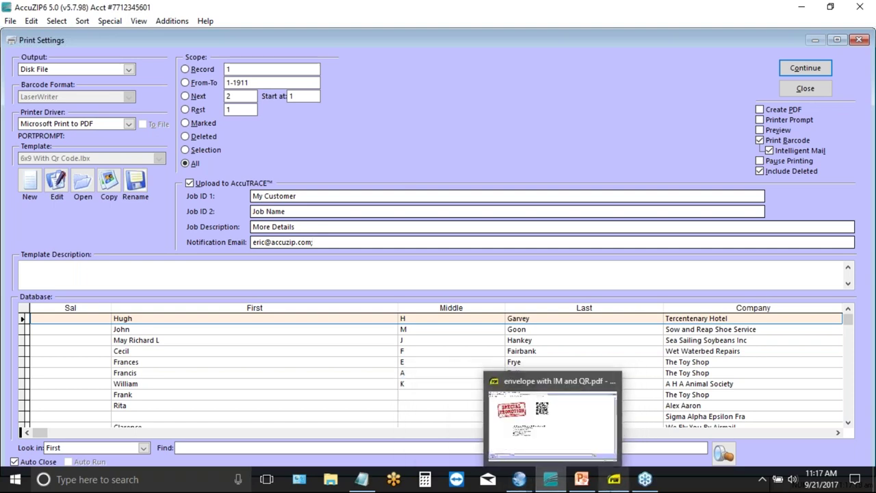
click(611, 484)
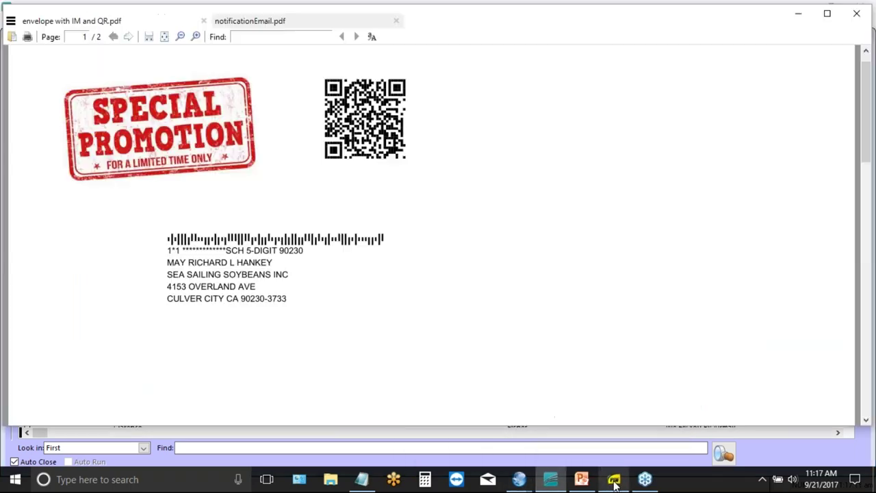
click(257, 25)
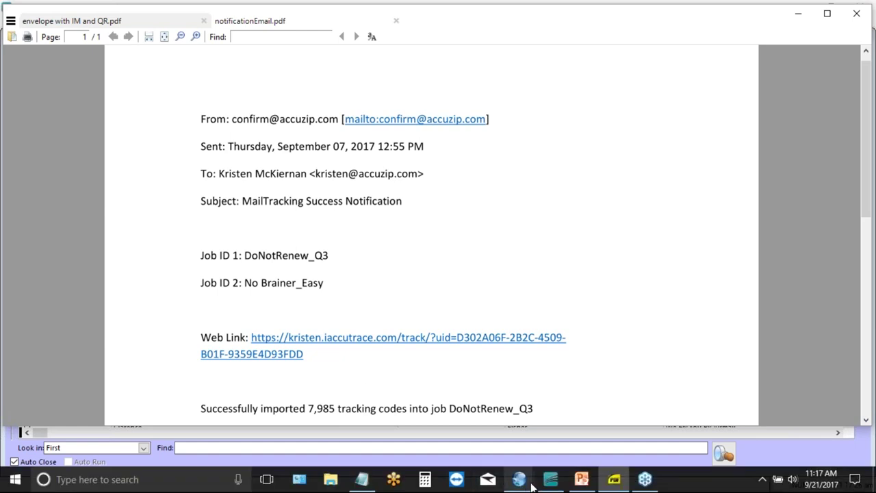
click(550, 479)
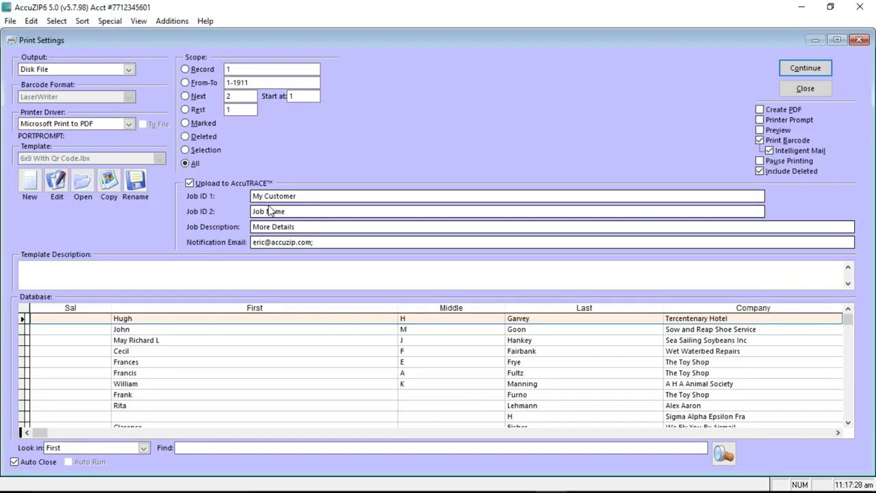
mouse_move(550, 482)
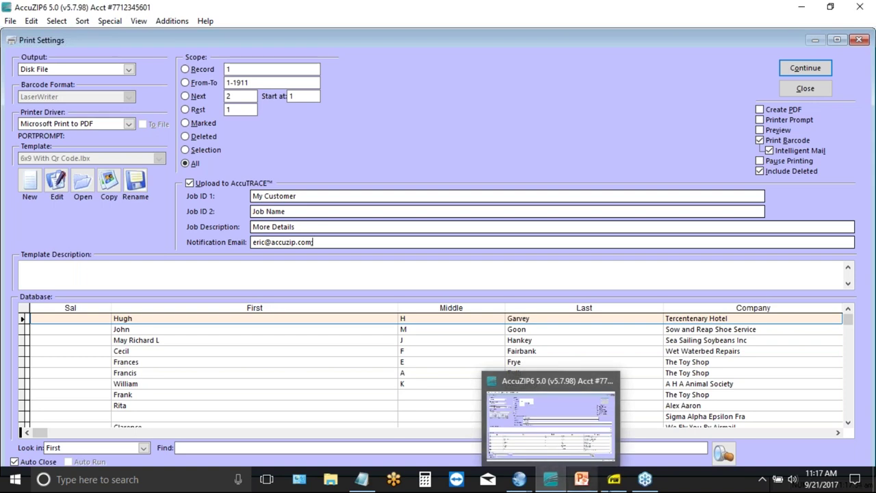
mouse_move(614, 479)
click(611, 434)
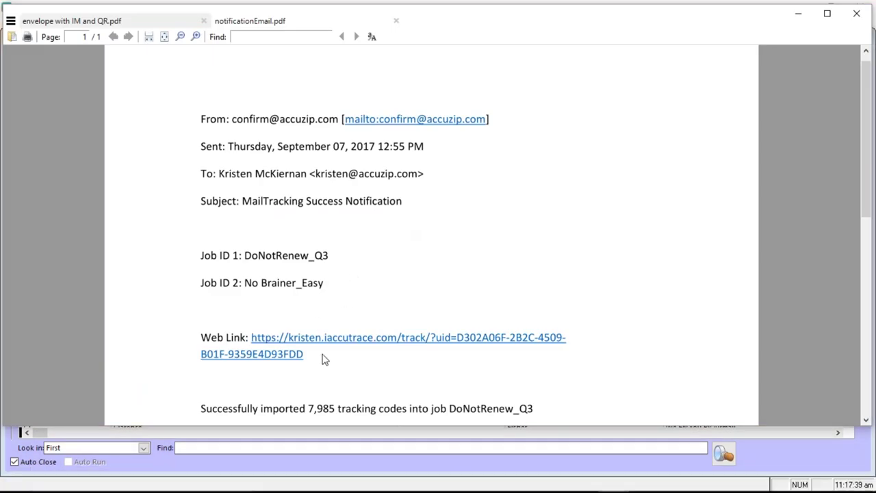
scroll(324, 360, down, 1)
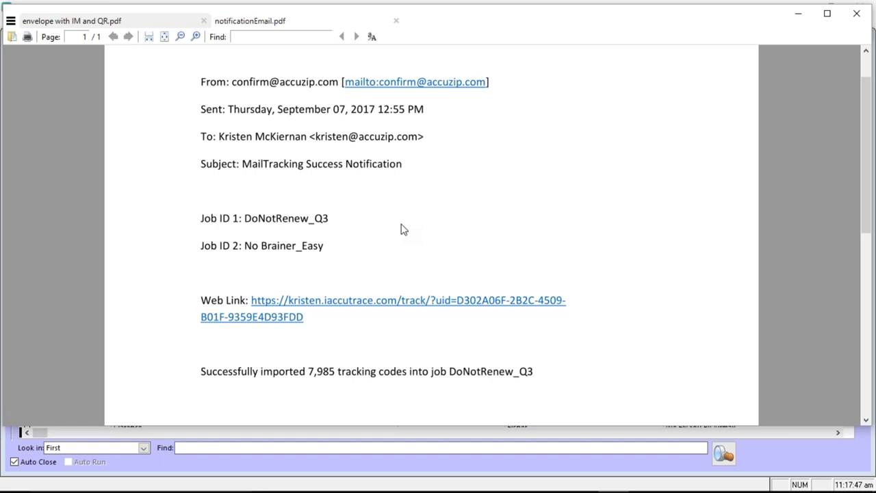
mouse_move(439, 488)
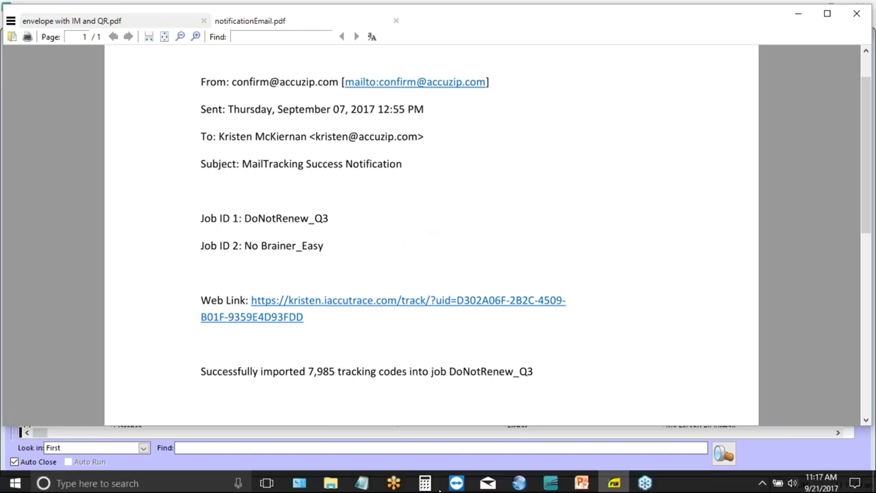
click(551, 484)
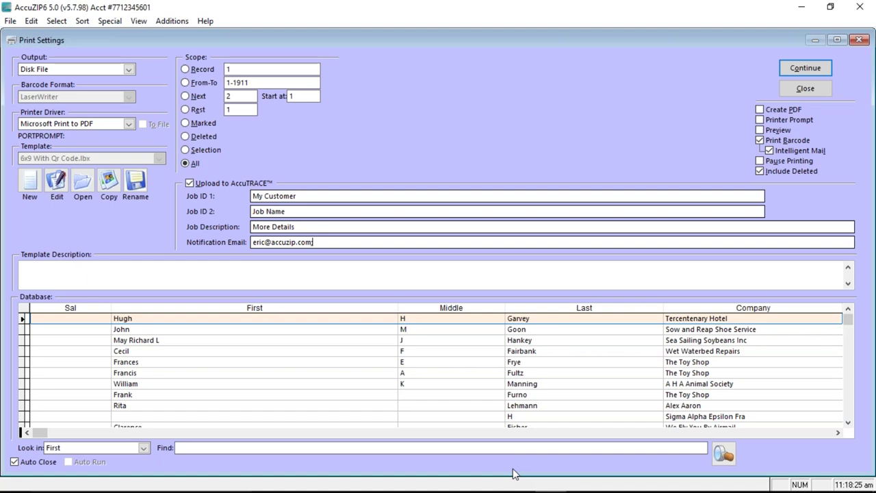
- Launch Windows Calculator from the taskbar over AccuZIP6's Print Settings
mouse_move(329, 488)
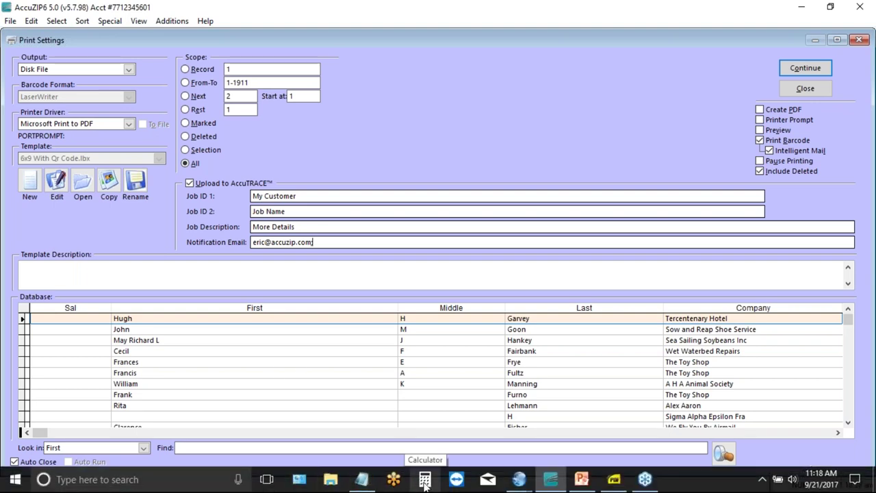
click(424, 483)
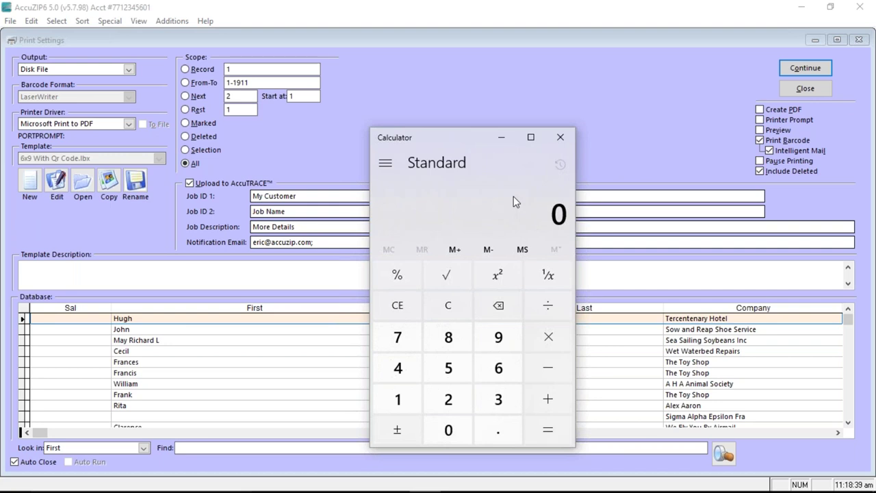
- Calculate 25 × 12 = 300, then × 15 = 4,500, and close Calculator
text(25*12)
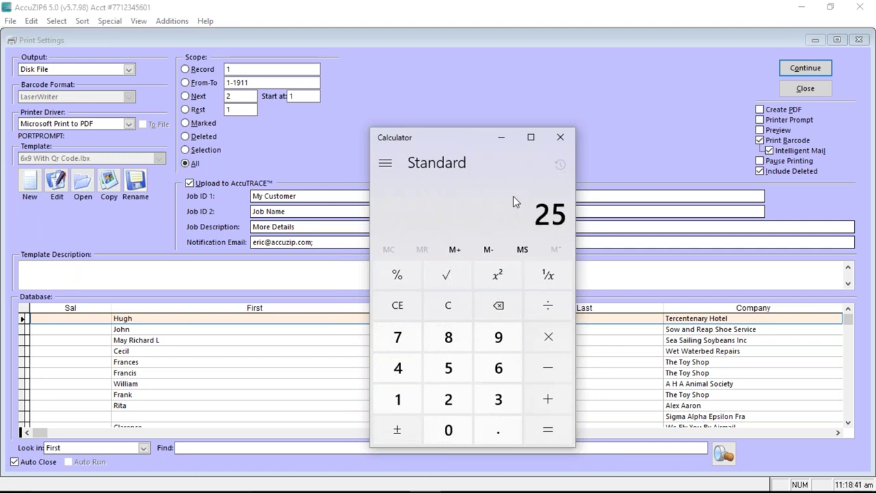
key(Return)
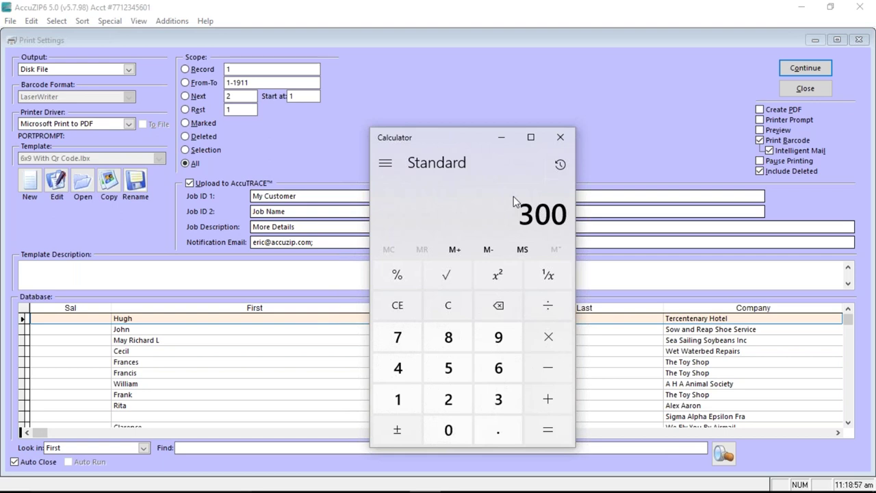
key(asterisk)
text(15)
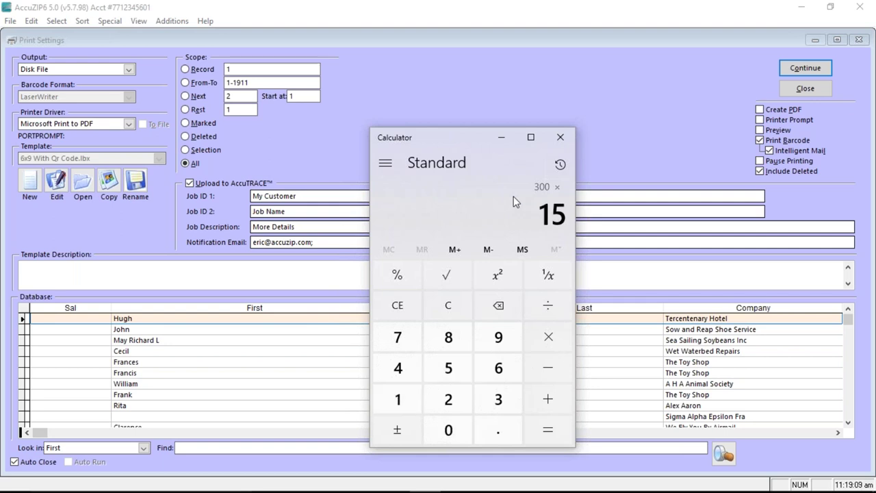
key(Return)
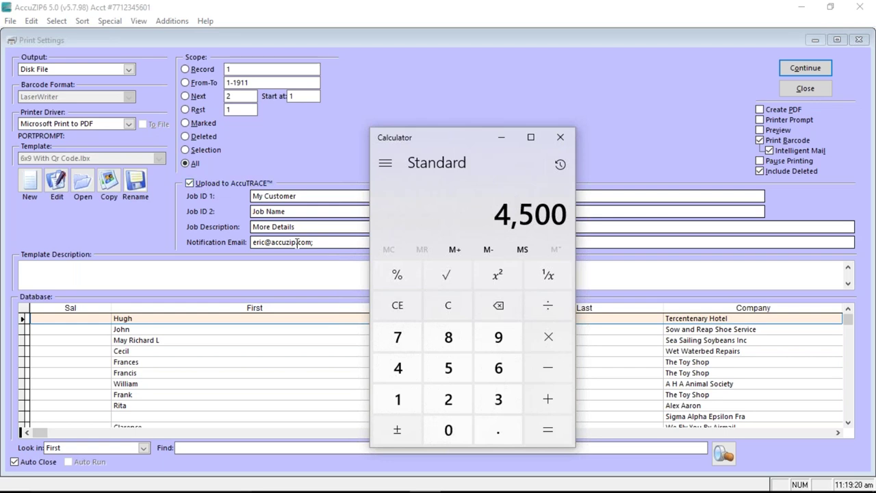
click(559, 140)
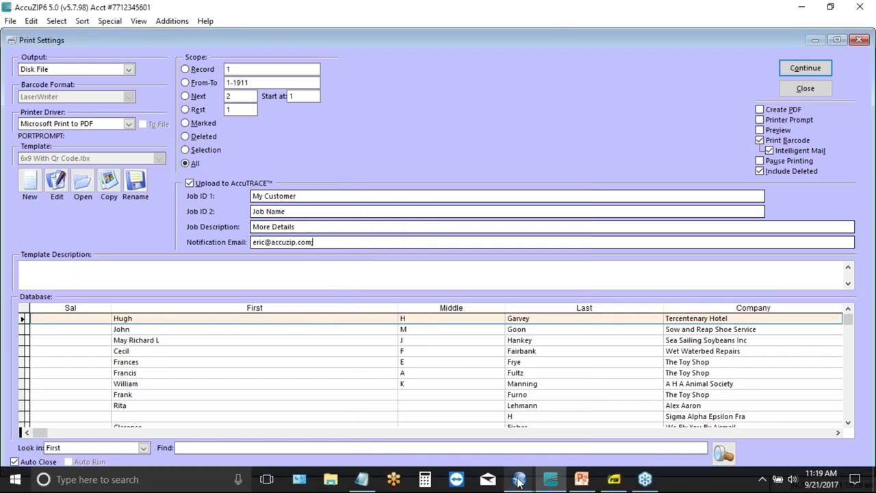
- Switch to the AccuTrace browser window and load the Sample AccuTrace job page
click(519, 479)
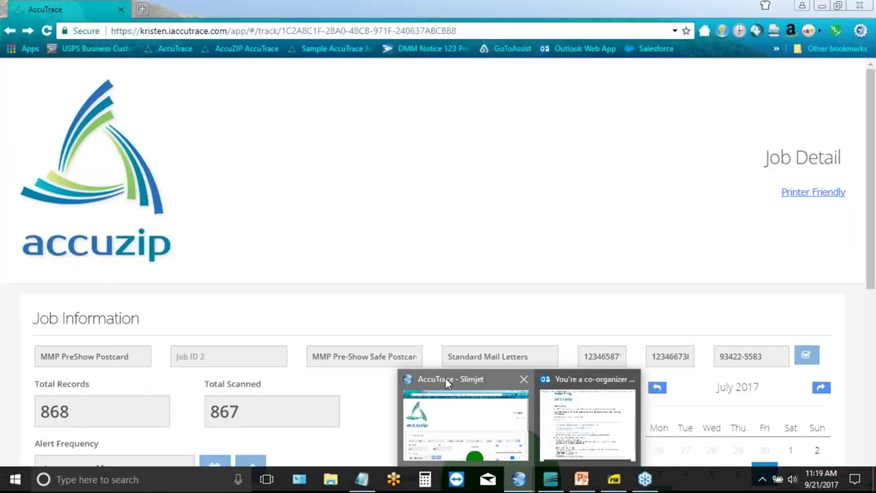
click(447, 384)
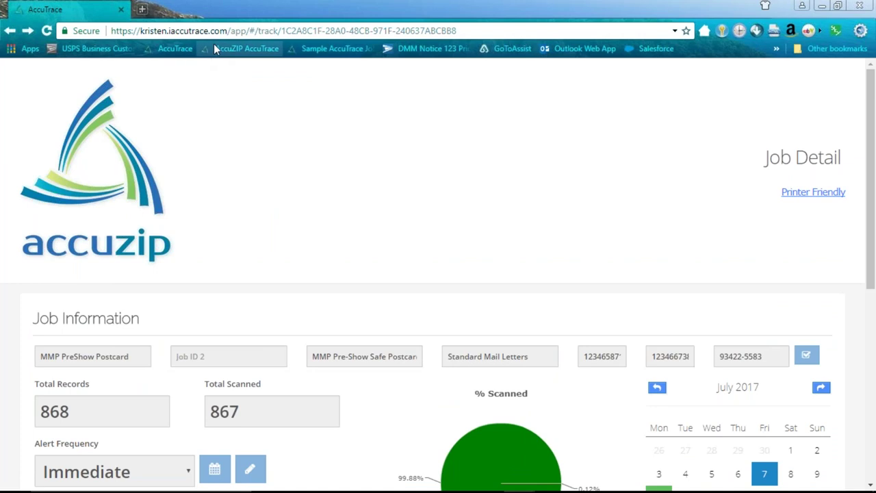
click(318, 49)
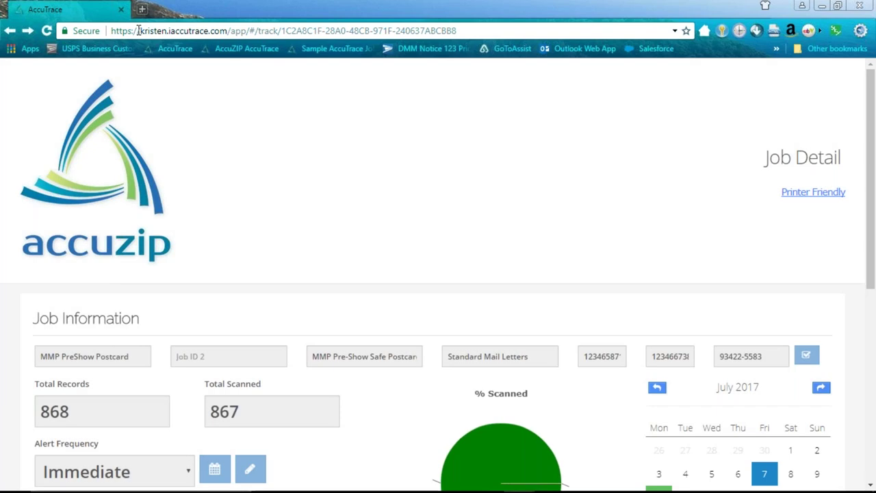
- Change the address to the 'eric' iaccutrace.com root without the path and load it
drag(139, 30, 167, 33)
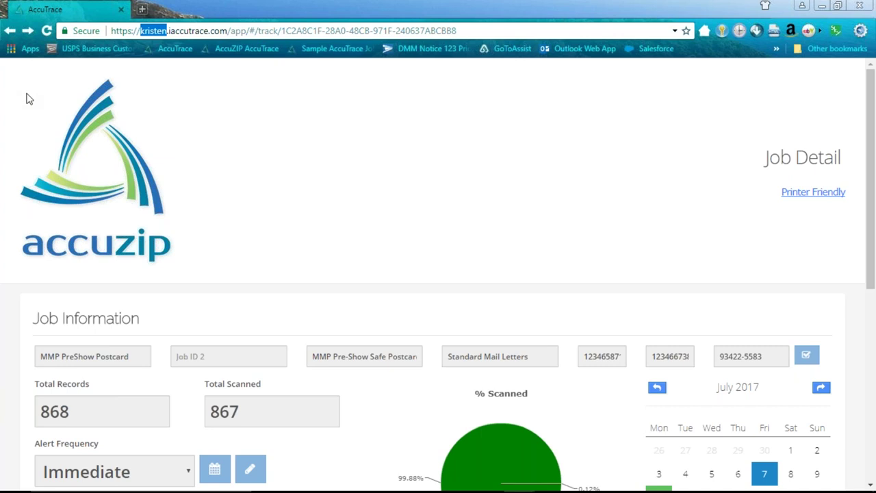
drag(229, 31, 500, 78)
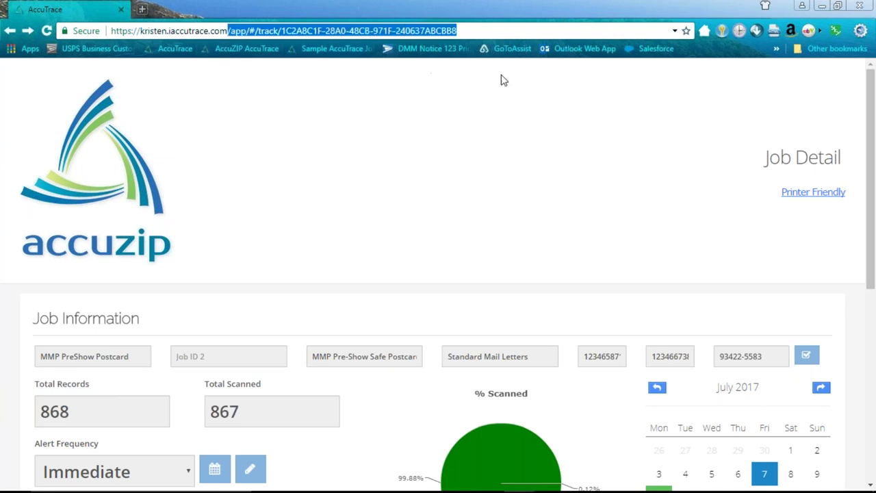
key(BackSpace)
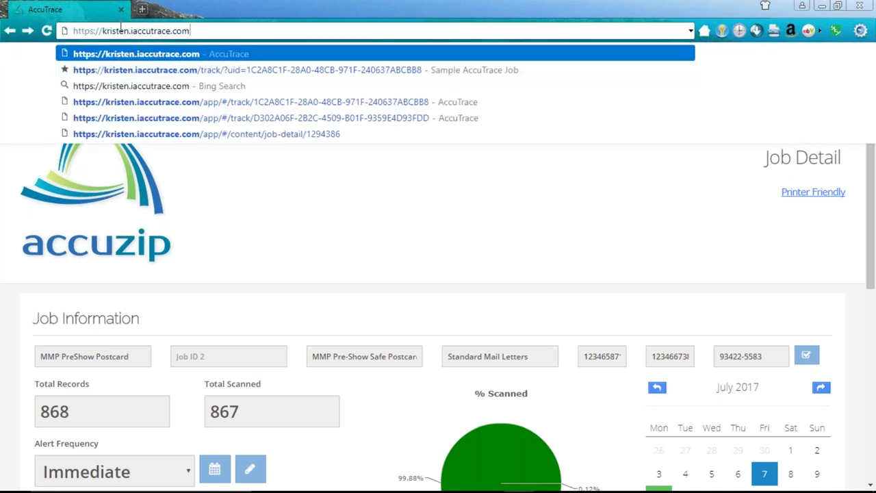
double_click(120, 31)
text(eric)
key(Return)
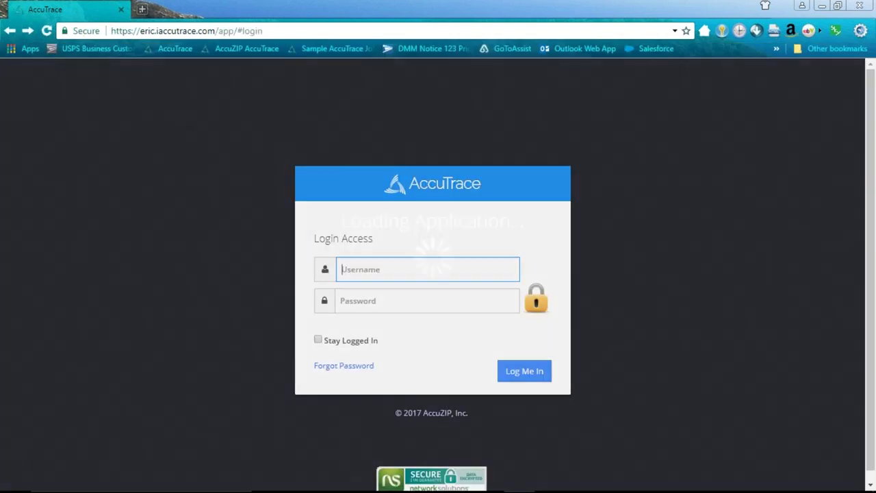
text(eric)
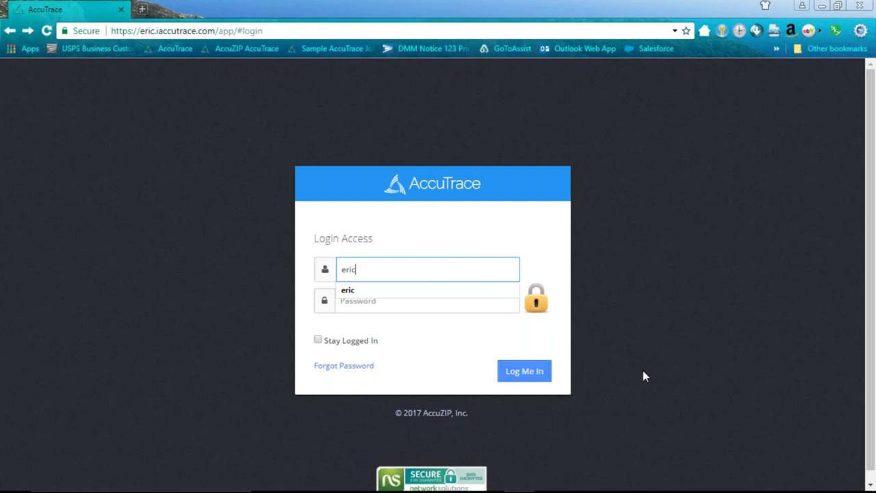
- Log in with the account password, retrying after the first failed attempt
key(Tab)
text(**)
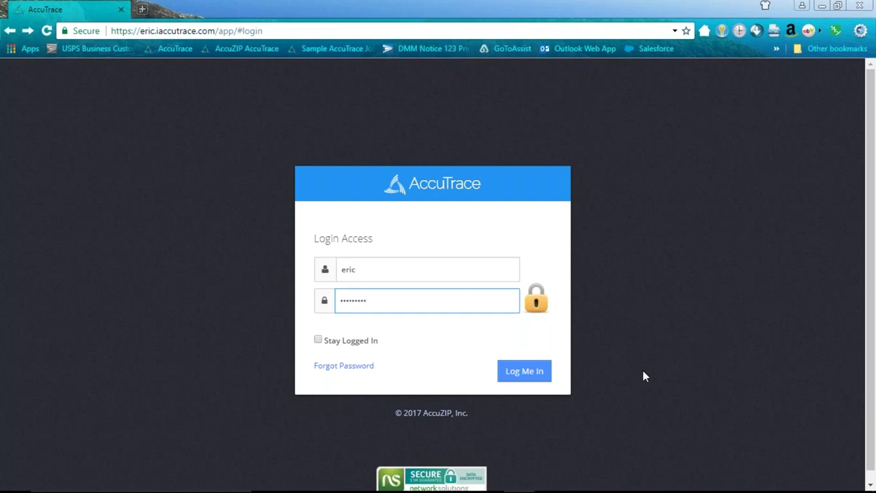
key(Return)
click(542, 263)
key(ctrl+a)
text(*)
key(Return)
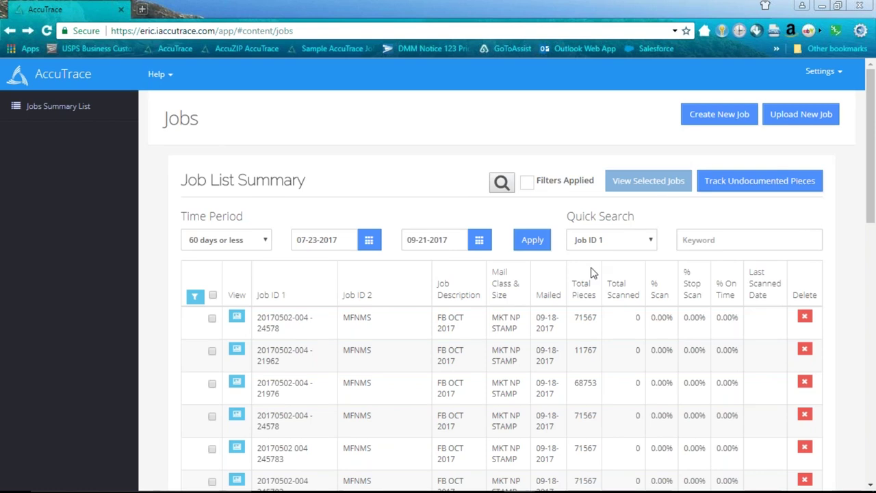
- Return to the top of the FB OCT 2017 job list and show the Settings menu
scroll(394, 191, down, 2)
scroll(420, 213, down, 1)
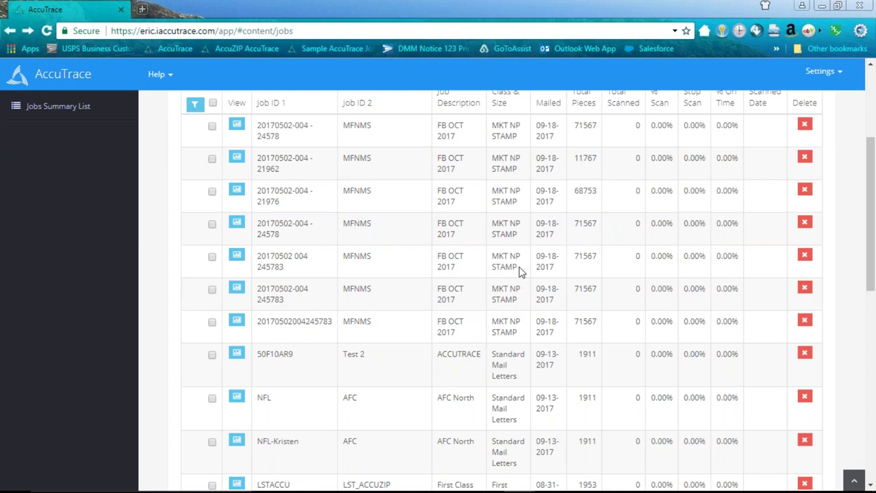
scroll(519, 271, down, 1)
scroll(519, 271, up, 4)
scroll(519, 287, down, 4)
scroll(519, 288, up, 4)
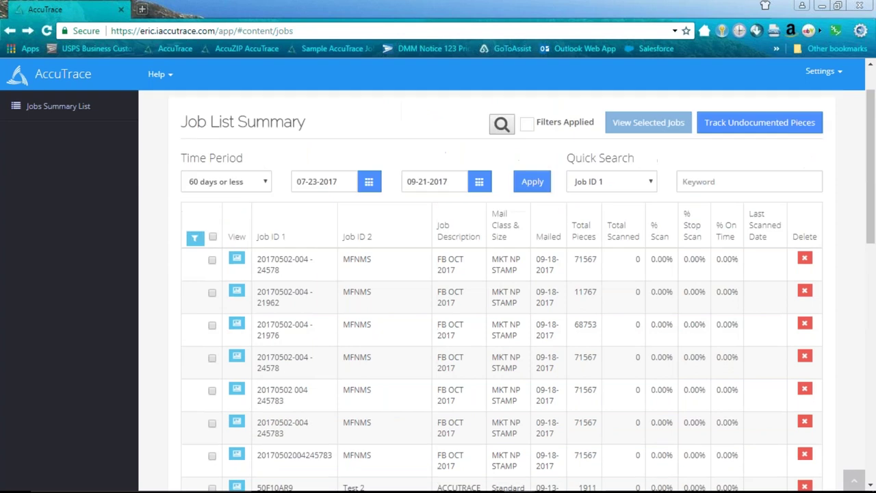
scroll(508, 264, up, 1)
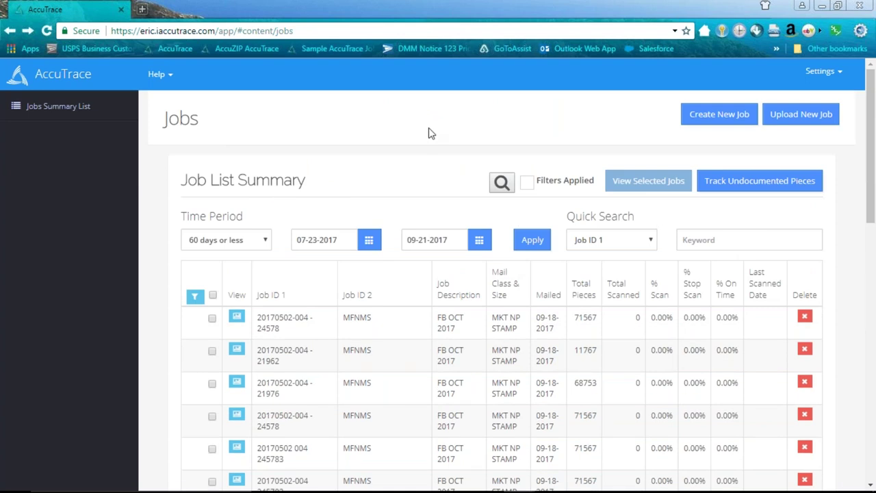
click(822, 74)
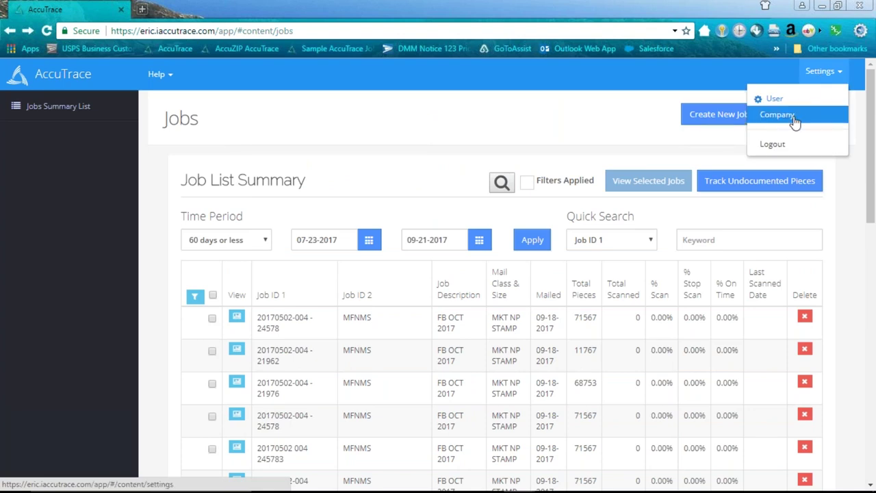
- Go to Settings > Company and compare it against the sample notification e-mail
click(778, 115)
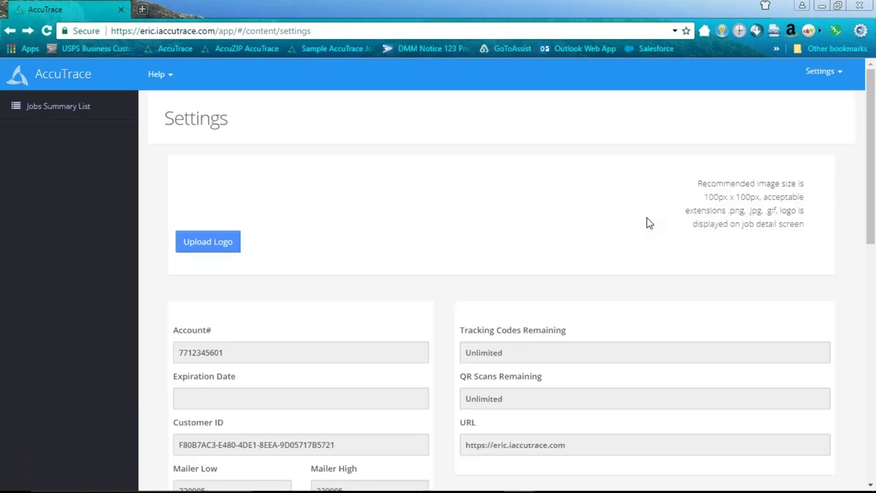
scroll(664, 219, down, 2)
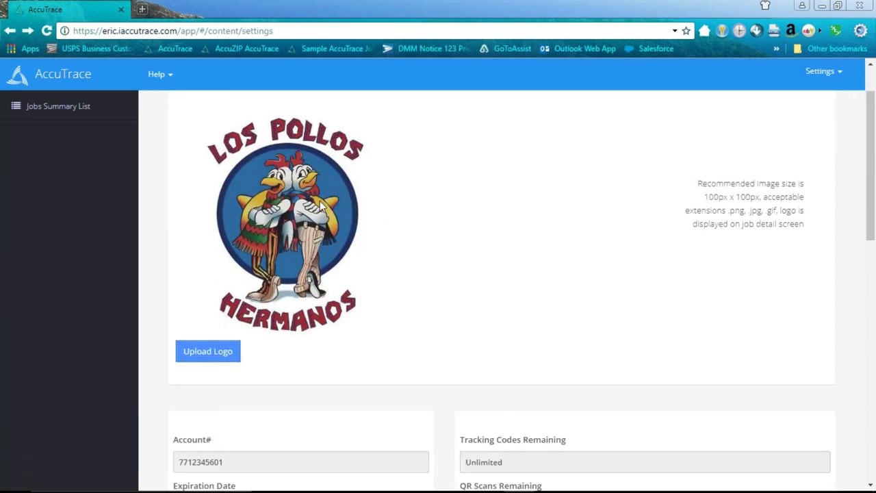
scroll(713, 301, down, 5)
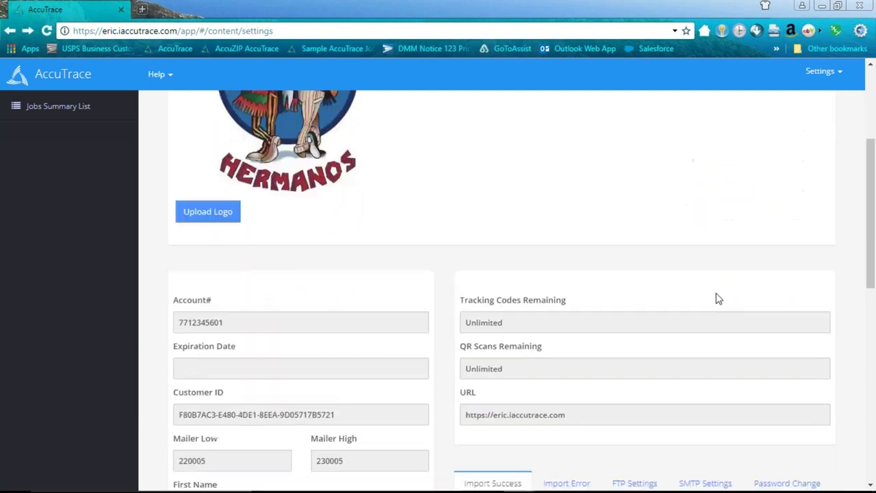
scroll(713, 302, down, 5)
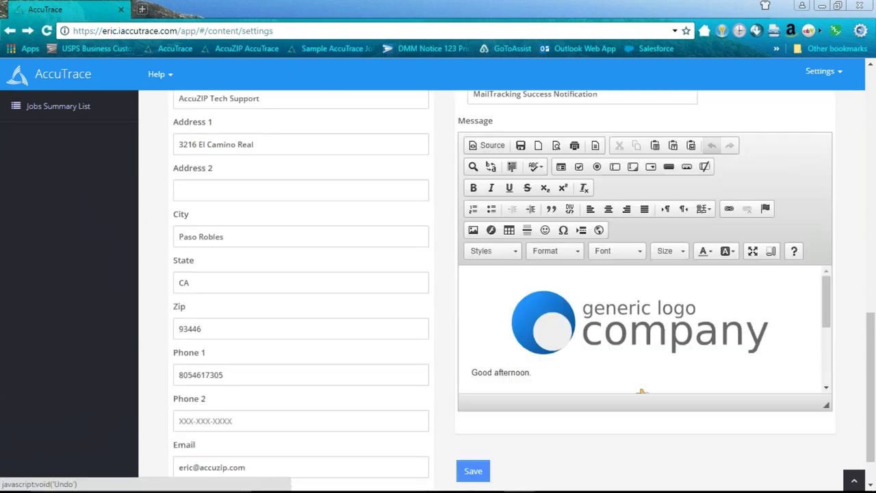
scroll(767, 346, down, 5)
scroll(767, 346, up, 5)
mouse_move(559, 479)
click(614, 479)
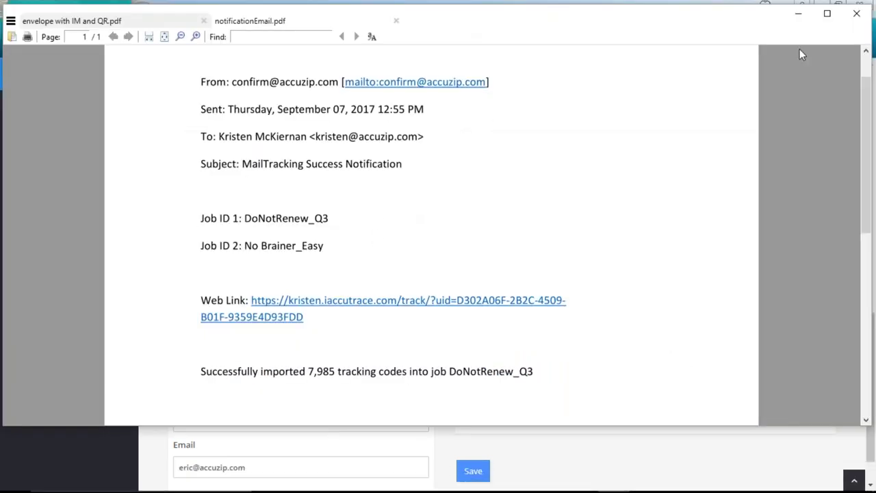
click(797, 15)
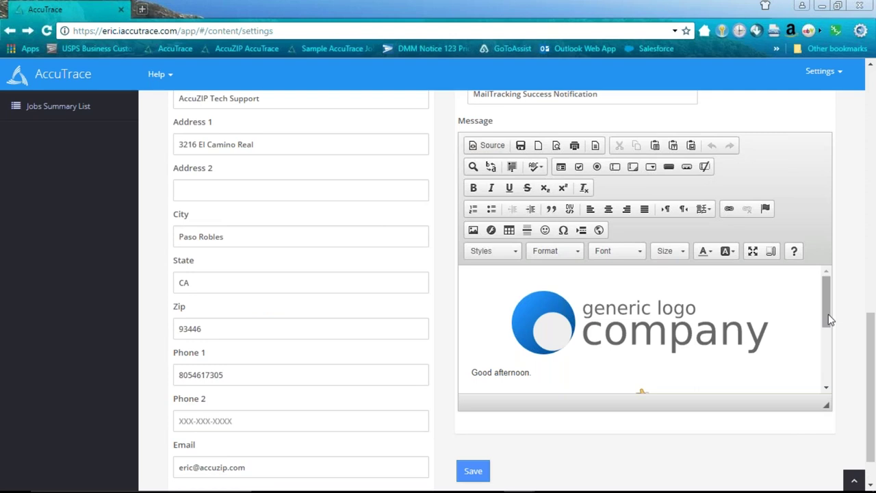
- Delete the Job ID 2 line from the Import Success Message
drag(866, 363, 866, 380)
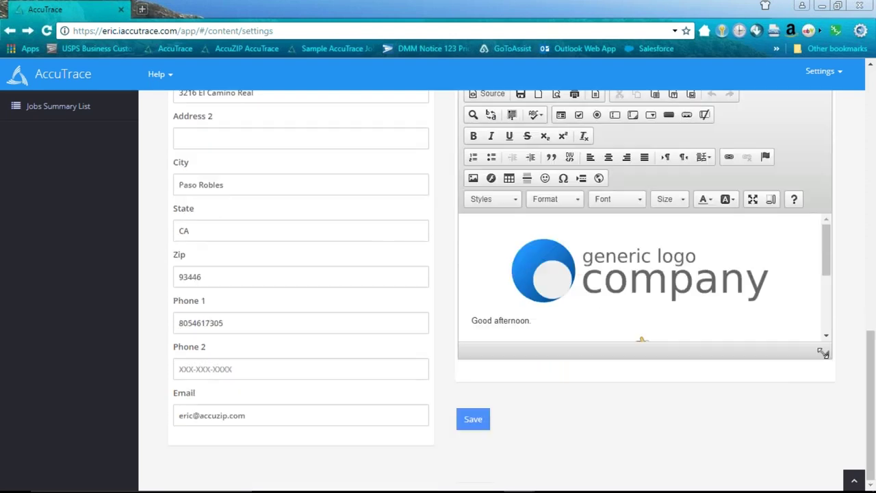
drag(867, 445, 558, 226)
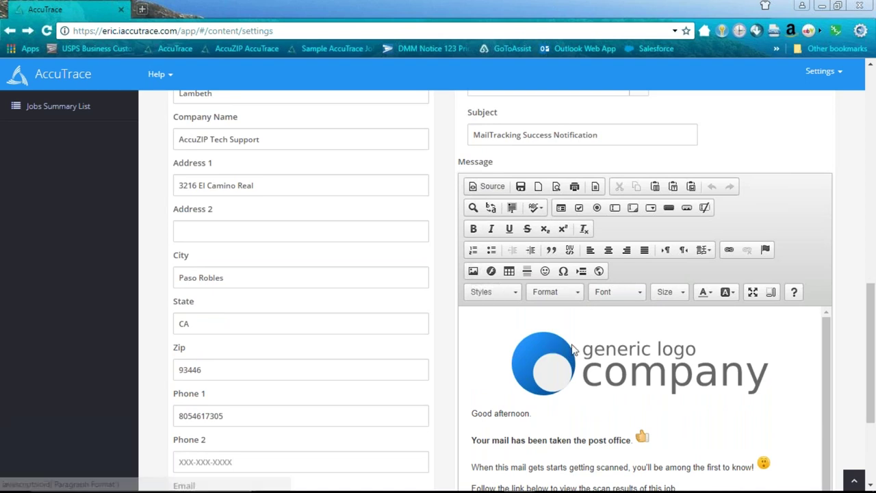
drag(865, 363, 871, 421)
drag(828, 321, 826, 336)
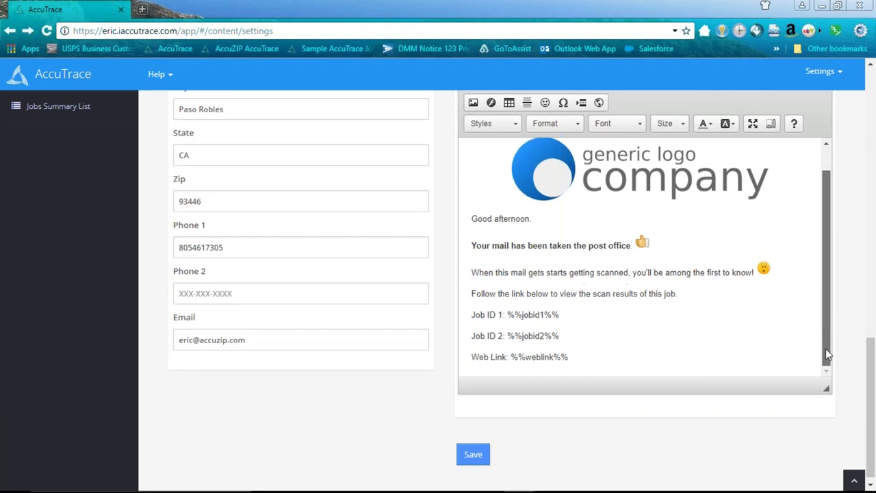
drag(566, 338, 438, 337)
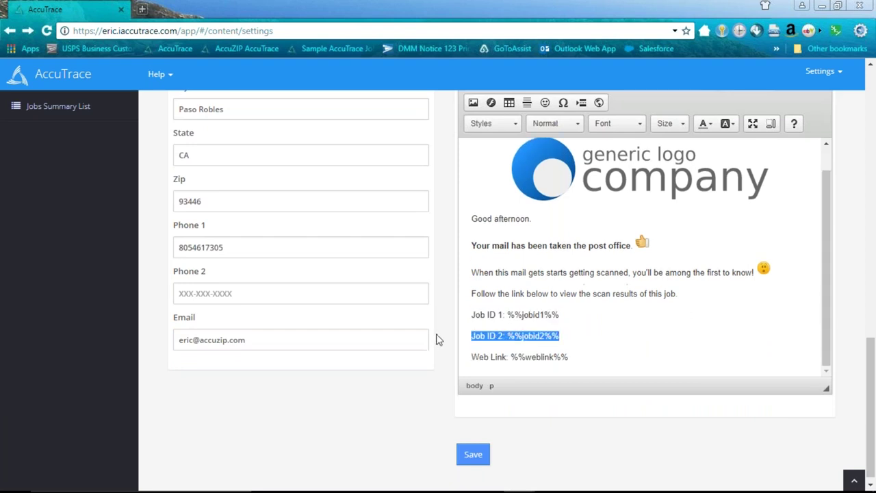
key(BackSpace)
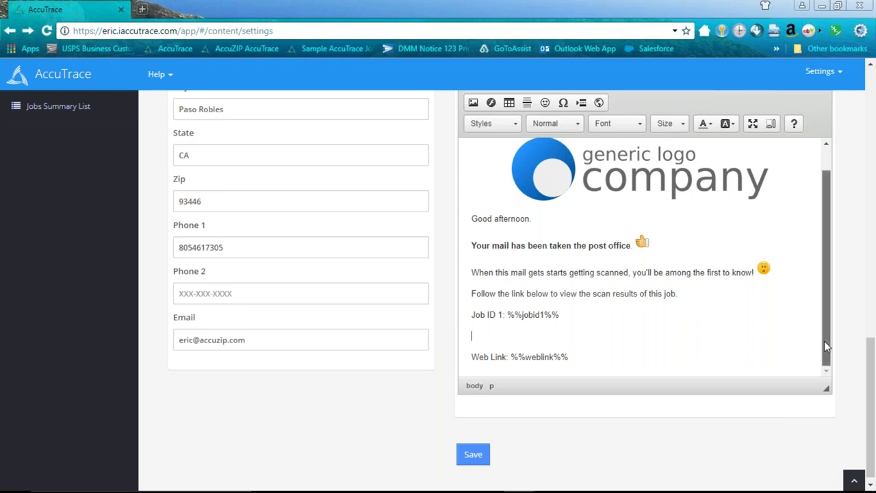
drag(875, 370, 865, 346)
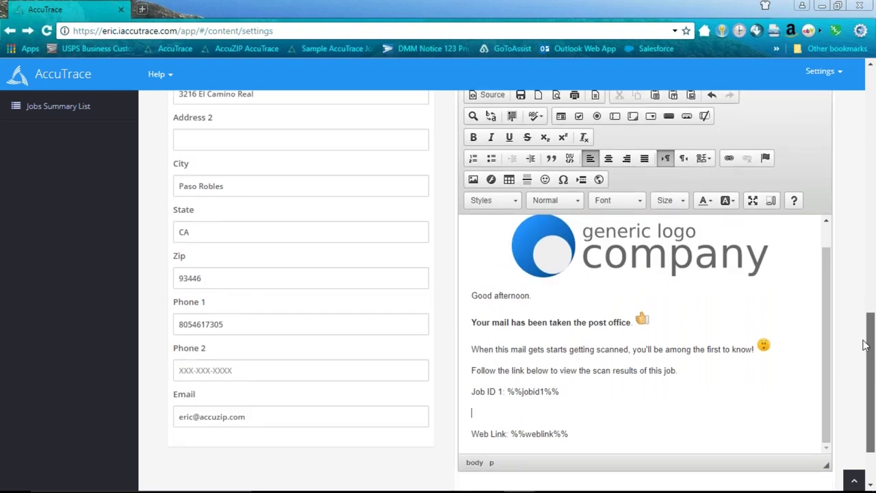
drag(865, 346, 846, 152)
scroll(356, 99, up, 2)
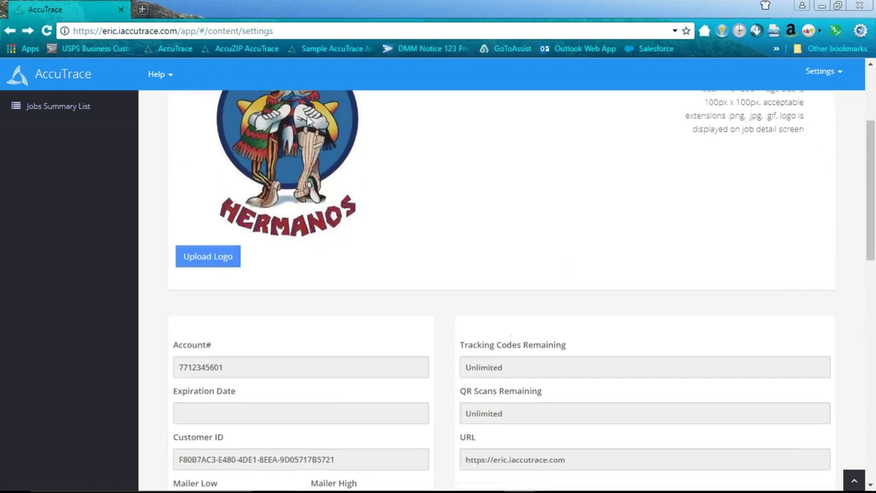
- Load the MMP PreShow Postcard Job Detail and review its 867 of 868 scanned (99.88%)
click(329, 50)
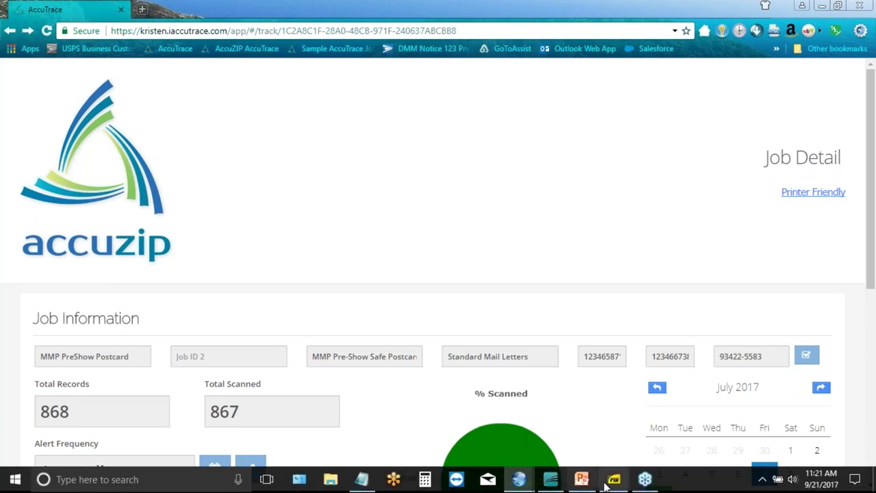
click(615, 480)
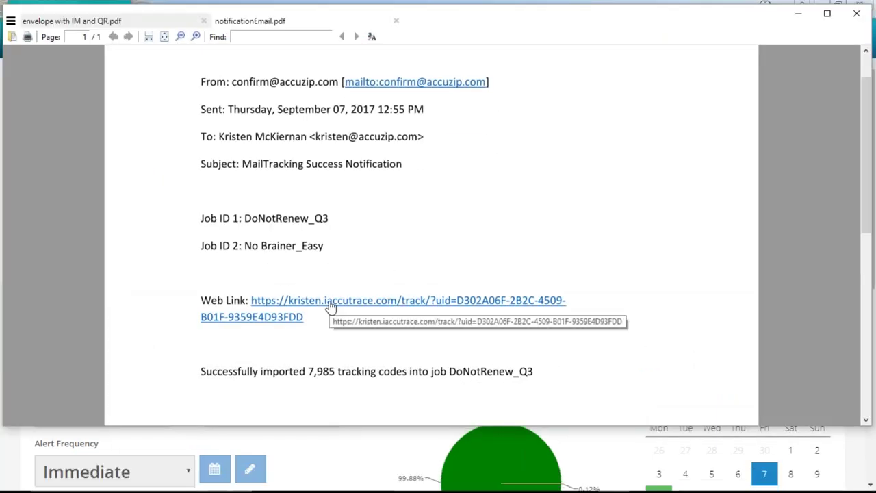
click(615, 483)
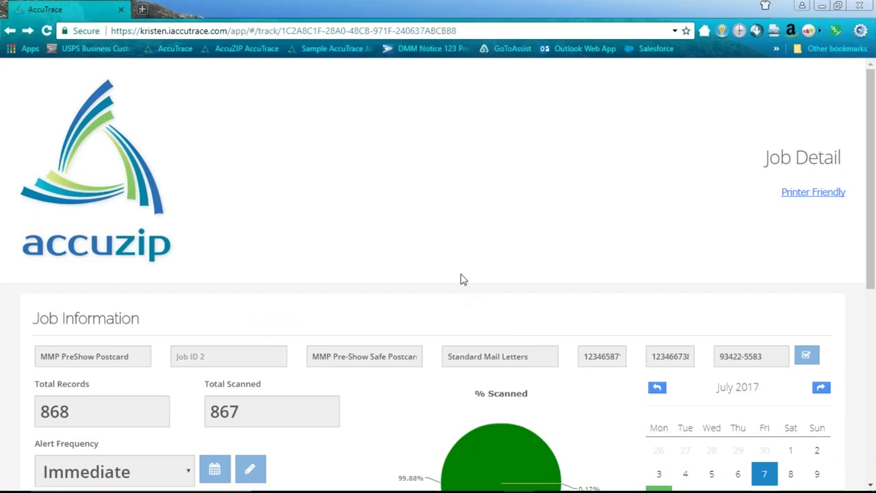
scroll(461, 278, down, 2)
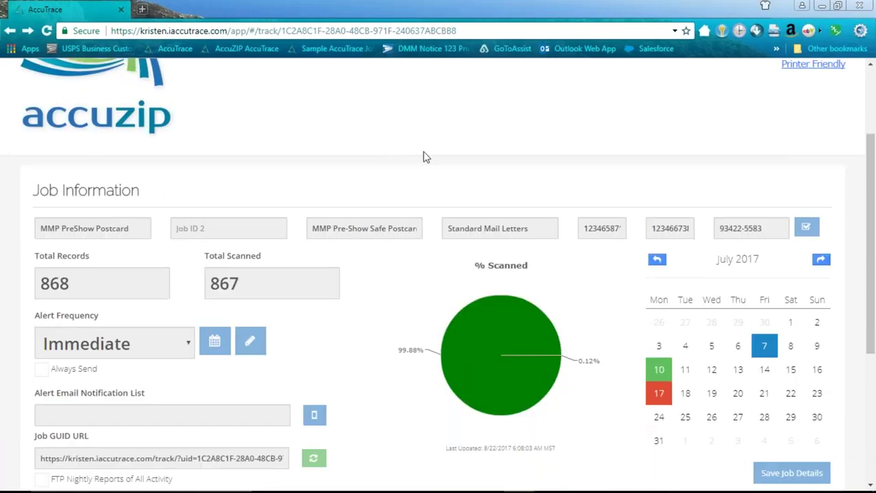
drag(871, 254, 872, 286)
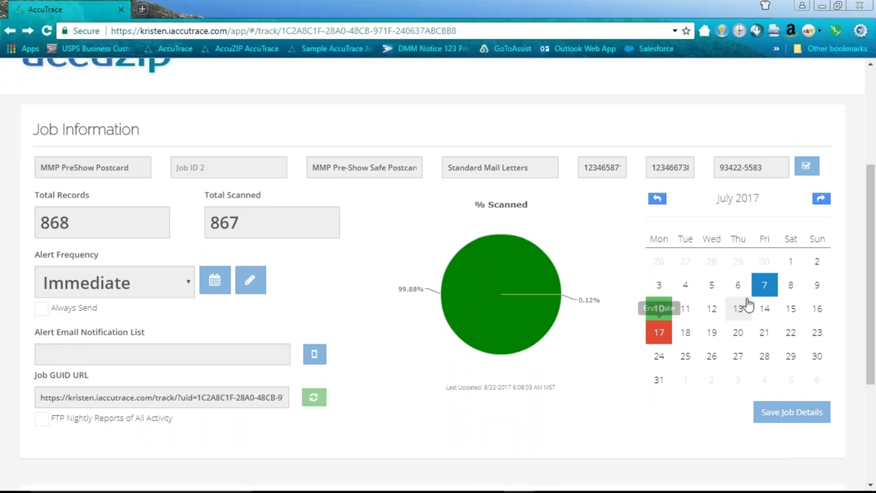
mouse_move(661, 307)
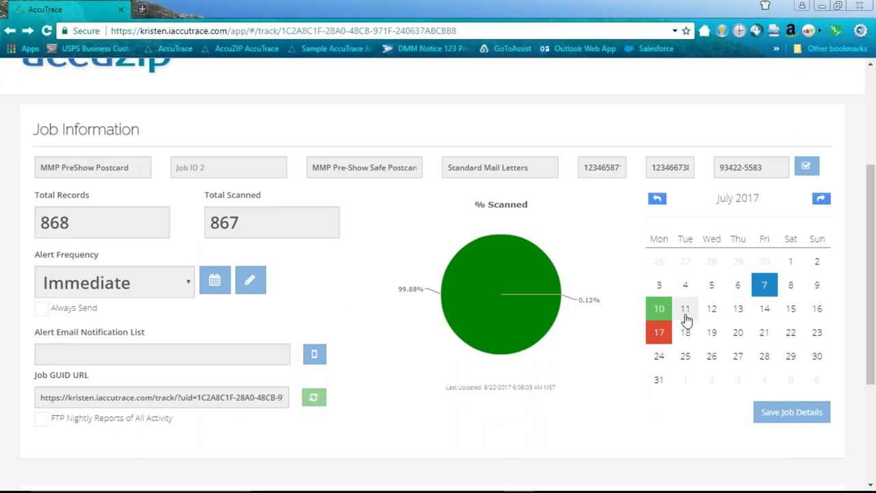
mouse_move(763, 288)
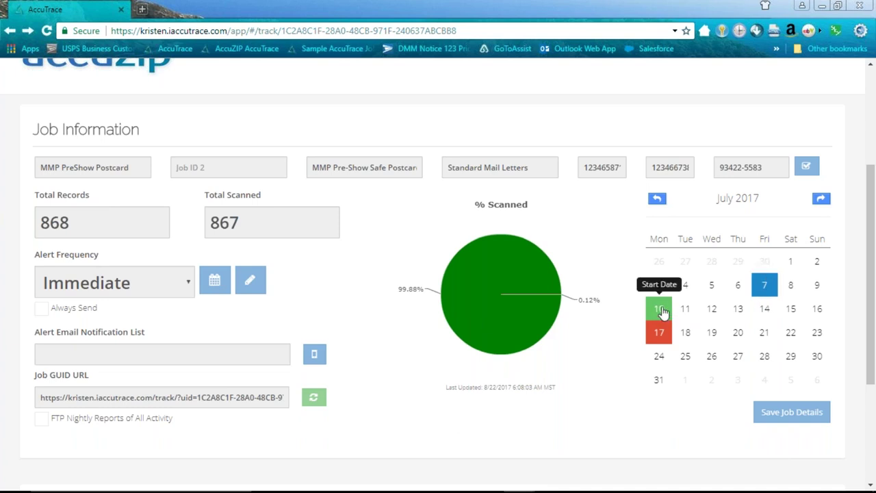
mouse_move(663, 330)
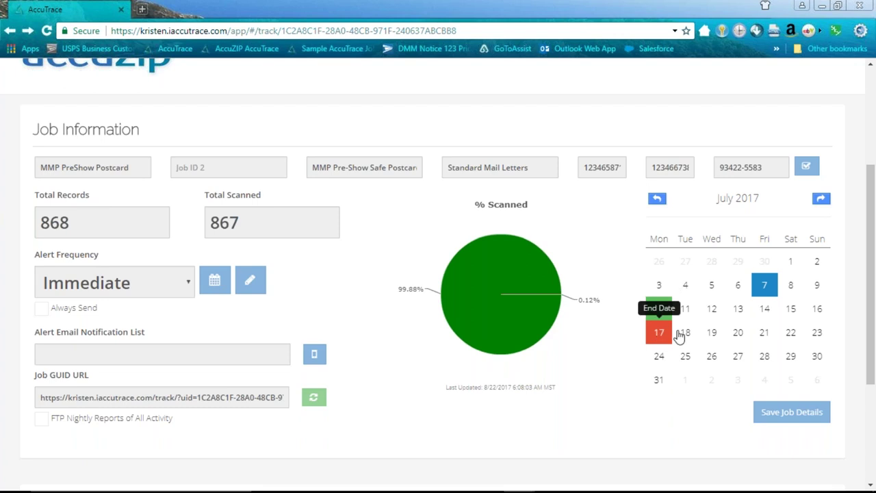
- Scroll past the pie chart and mailing-date calendar down to Job Reports
scroll(740, 328, down, 1)
scroll(739, 327, down, 1)
mouse_move(491, 230)
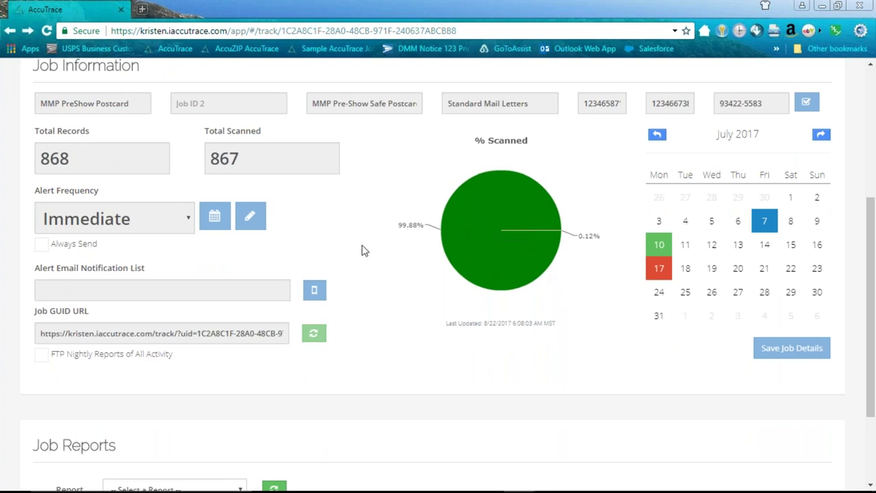
scroll(360, 285, up, 2)
scroll(361, 282, up, 2)
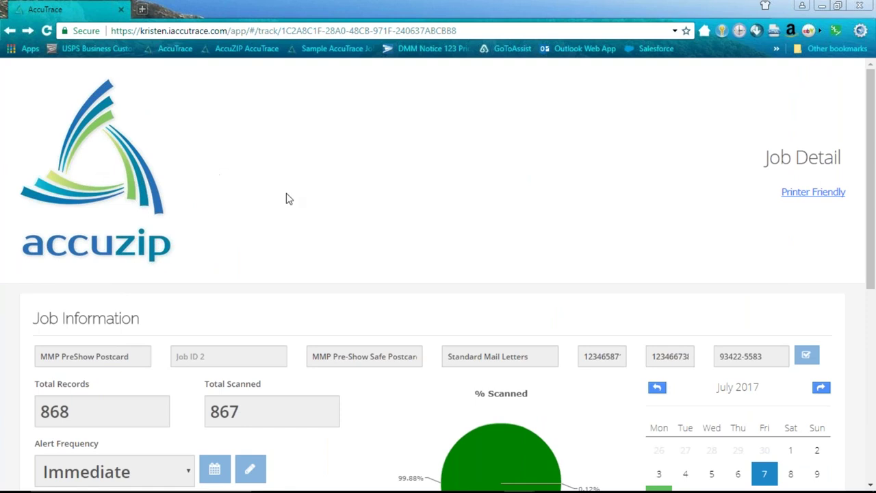
scroll(340, 201, down, 2)
scroll(342, 202, down, 2)
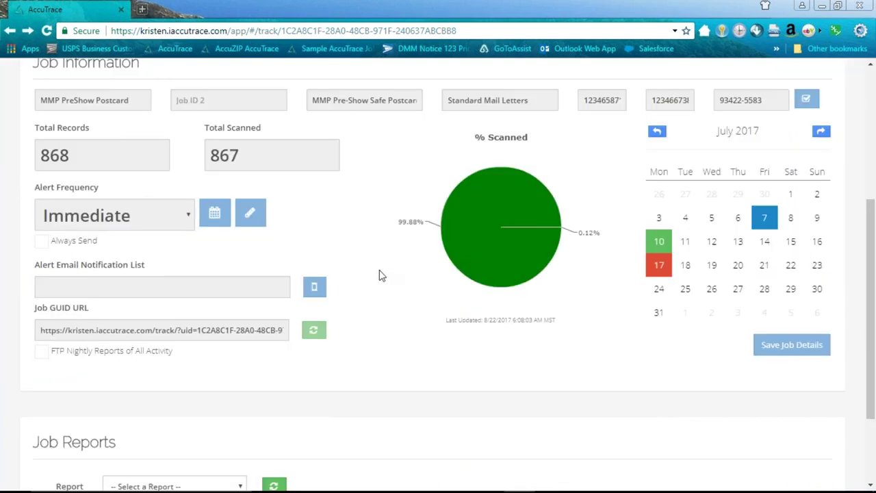
drag(874, 245, 856, 311)
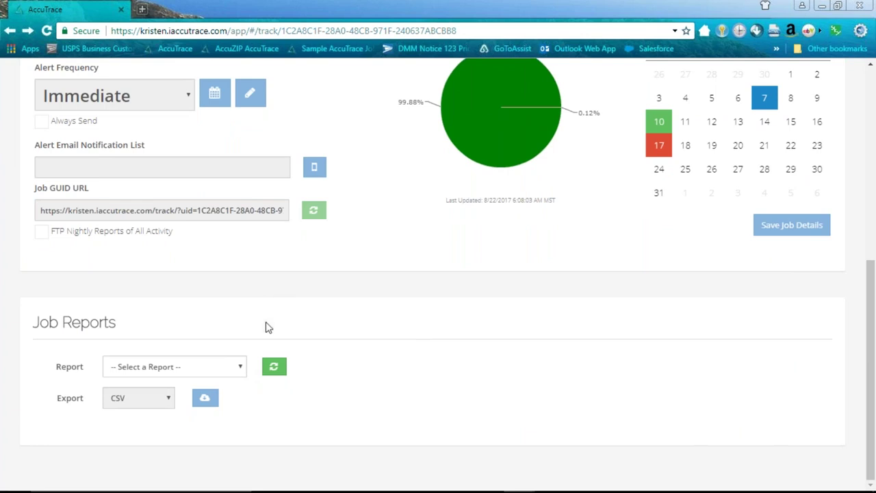
- Choose the Results by First Scan Date report for this job
click(243, 367)
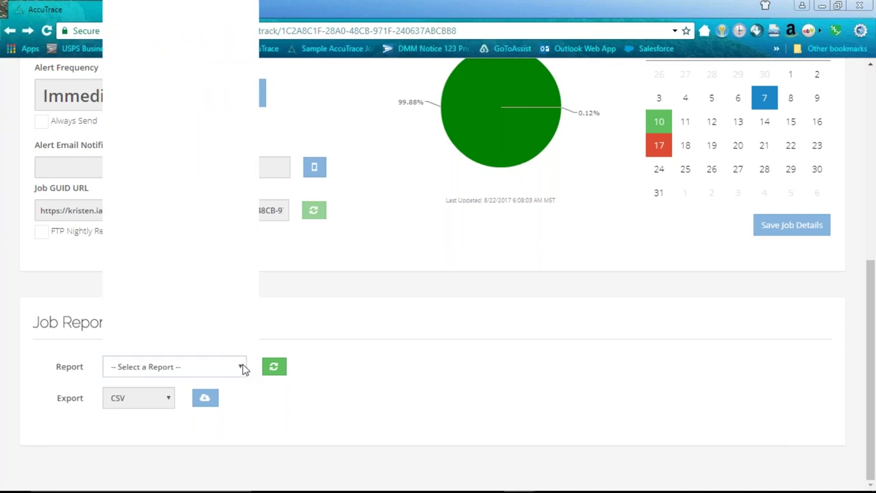
click(307, 354)
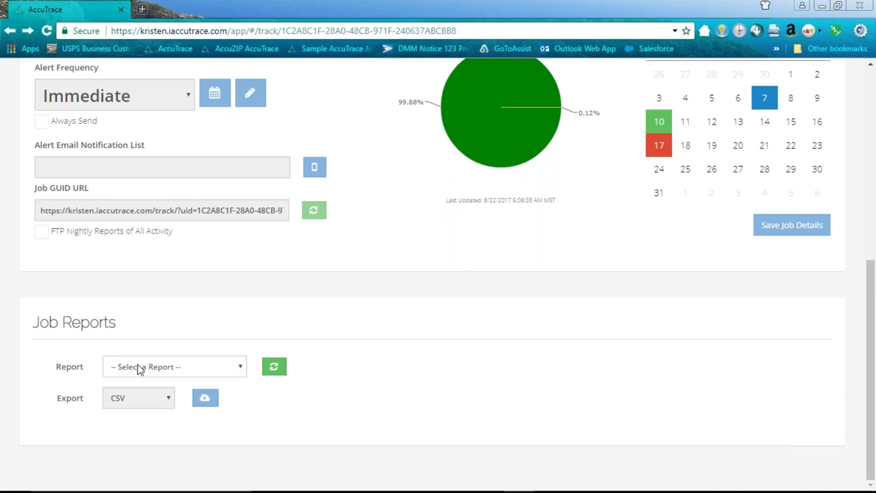
click(241, 370)
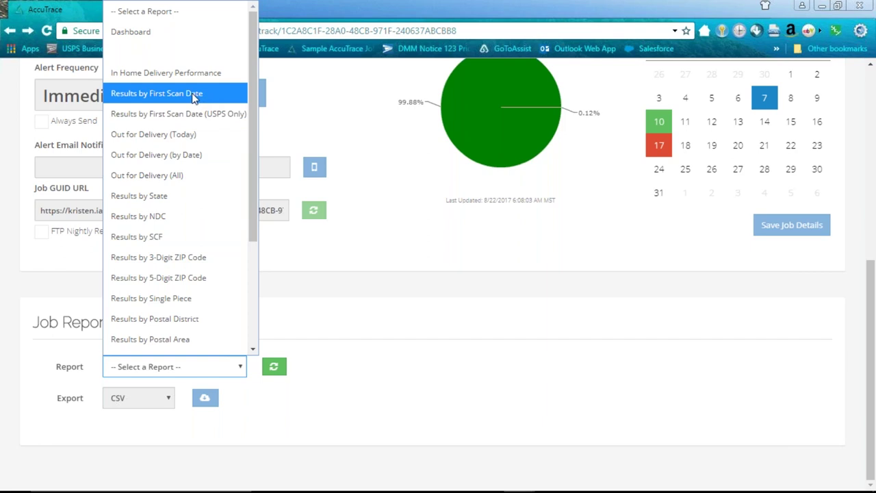
click(194, 96)
- Review the chart's 759 first-day scans and drill into the 07/17 row's barcodes
scroll(440, 235, down, 3)
scroll(451, 293, down, 1)
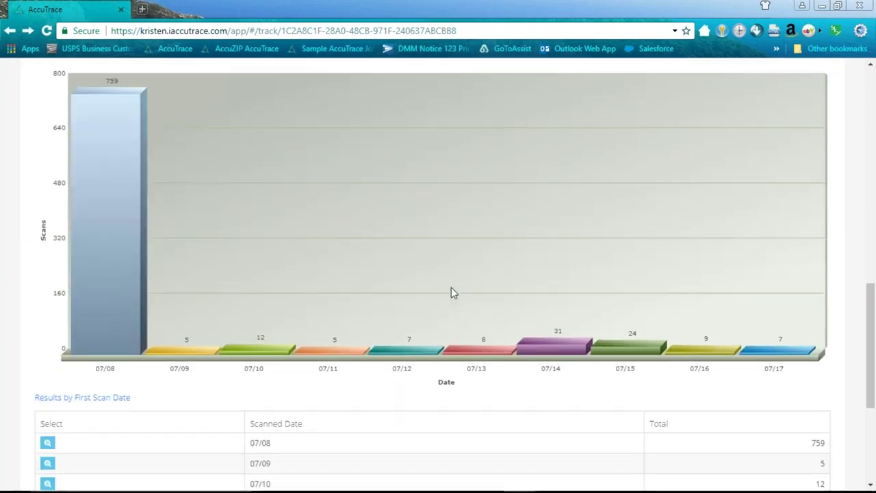
scroll(452, 293, up, 1)
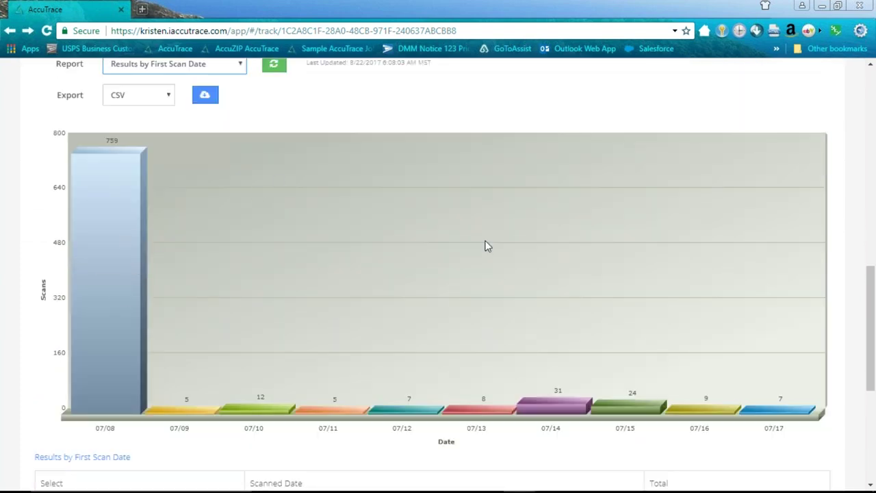
drag(870, 278, 870, 285)
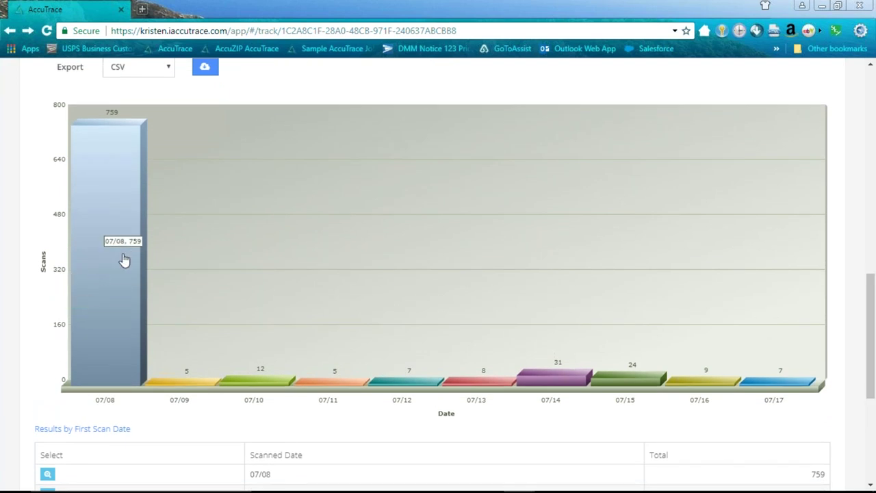
drag(873, 333, 873, 377)
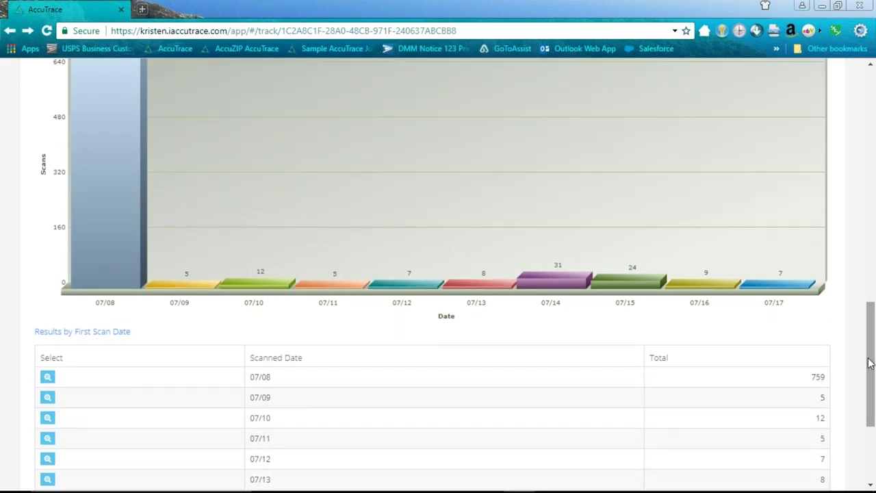
drag(870, 369, 860, 413)
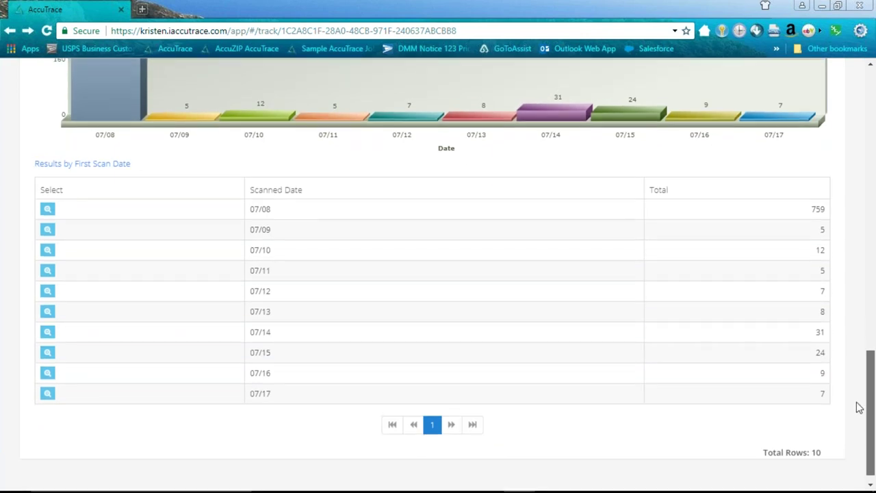
scroll(860, 407, up, 1)
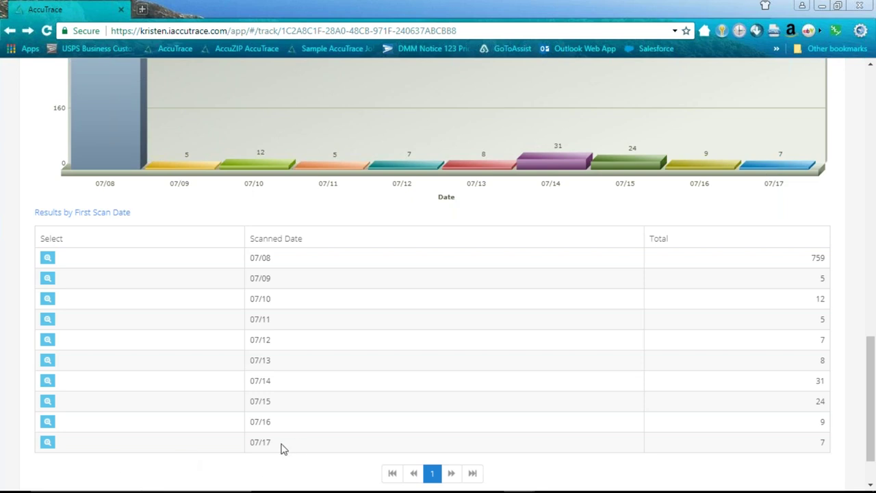
click(48, 442)
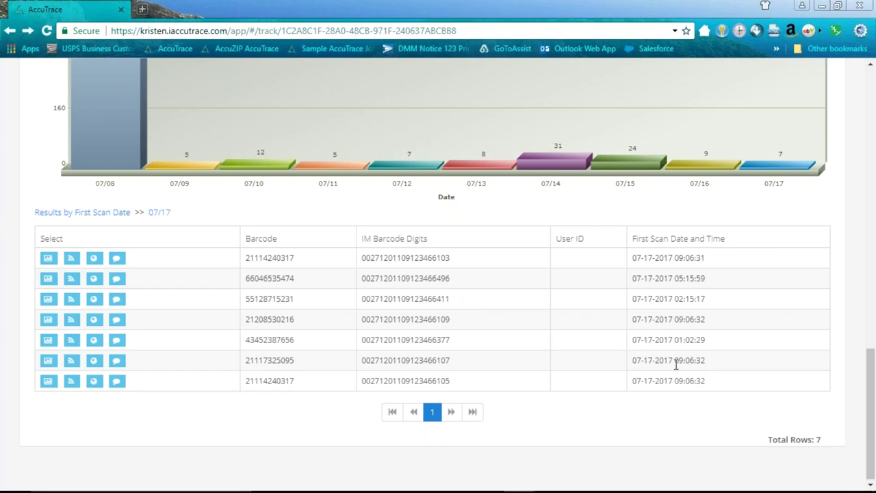
drag(872, 389, 843, 272)
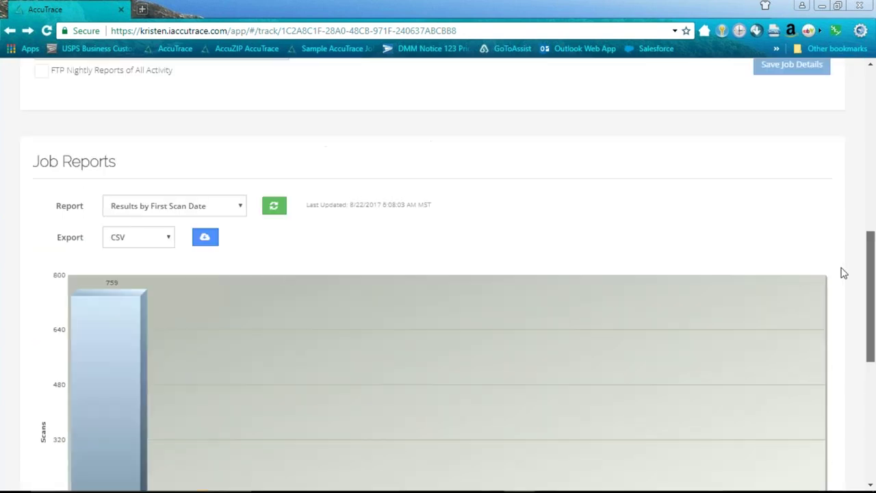
- Select the Out for Delivery (by Date) report, charting pieces per date up to 169
click(241, 210)
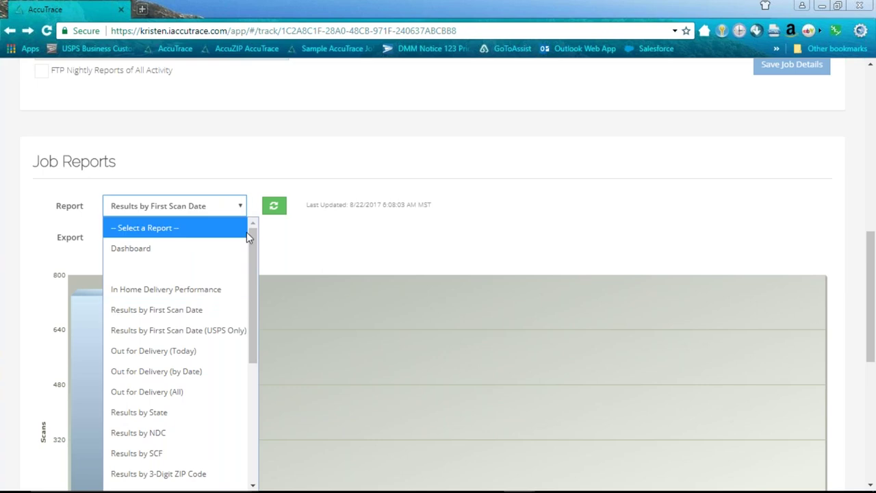
scroll(253, 275, down, 2)
drag(253, 274, 253, 283)
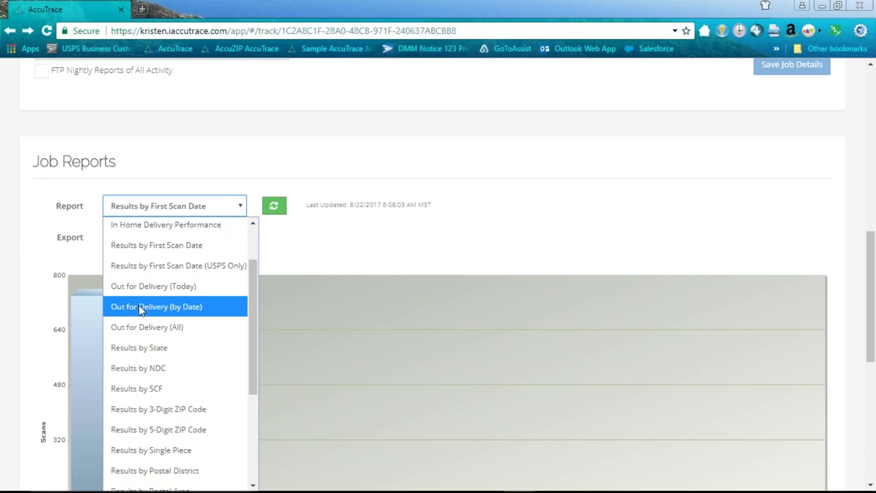
click(141, 307)
scroll(205, 322, down, 4)
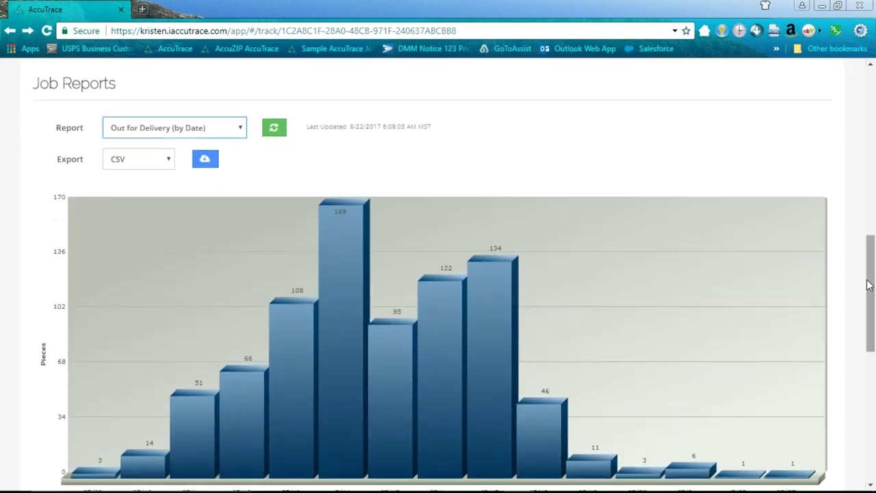
scroll(479, 322, down, 1)
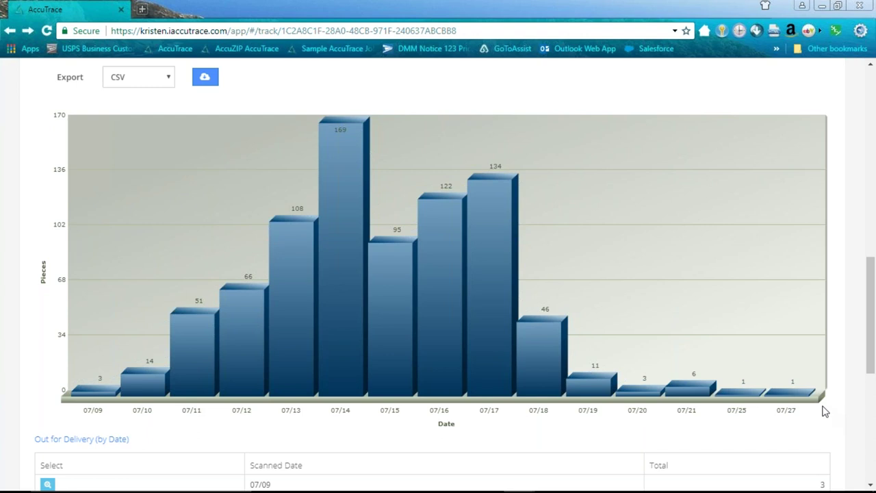
scroll(730, 362, up, 2)
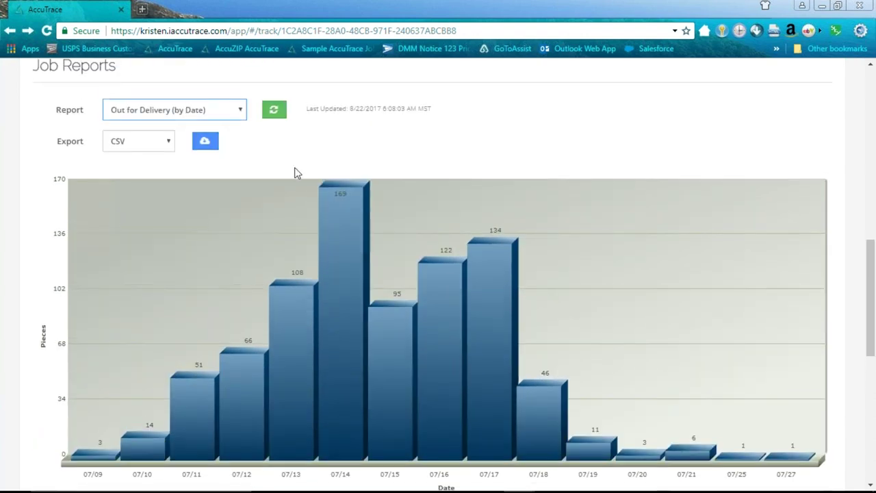
- Load the Results by 3-Digit ZIP Code report and scroll through its ZIP 3 rows from 011
scroll(297, 177, up, 2)
click(244, 174)
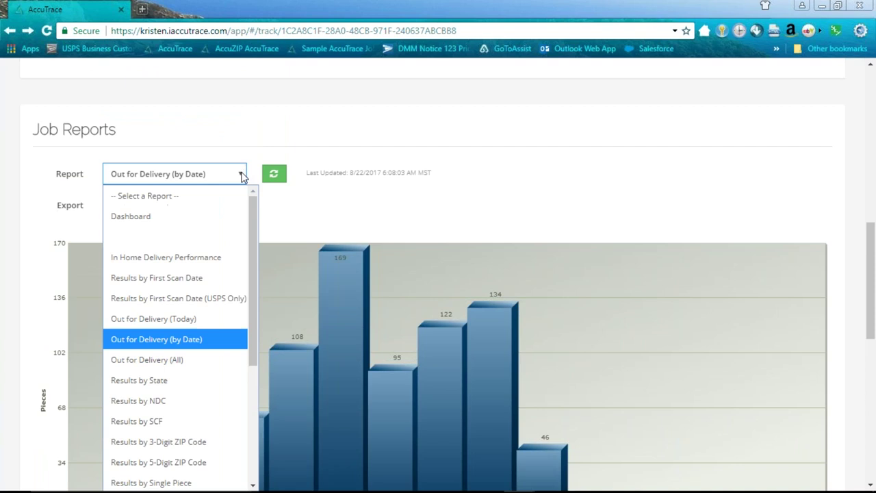
drag(252, 321, 245, 384)
scroll(245, 384, down, 1)
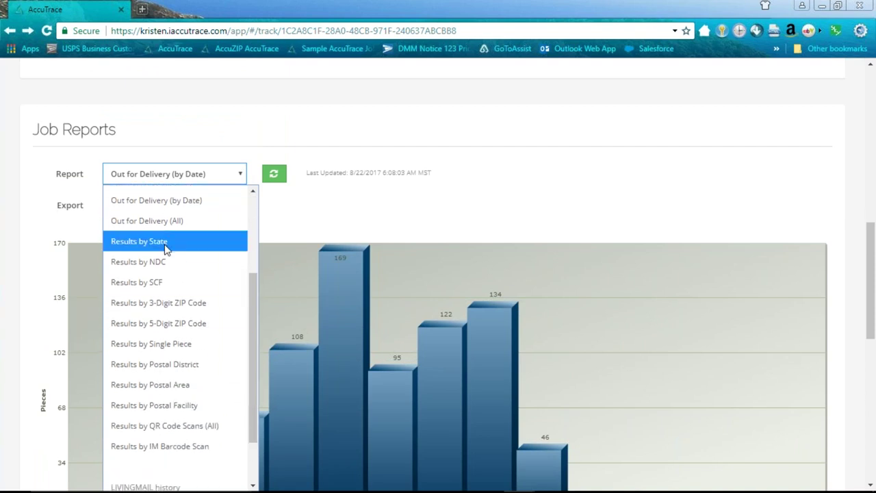
click(163, 302)
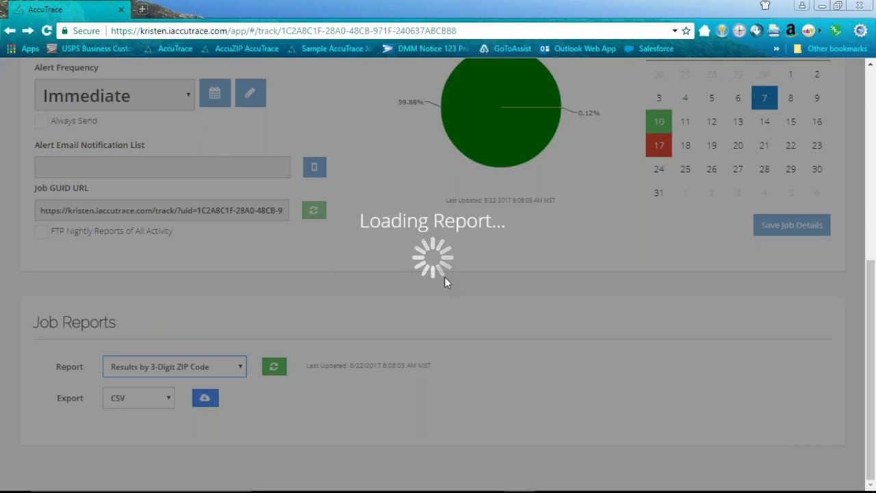
scroll(473, 284, down, 3)
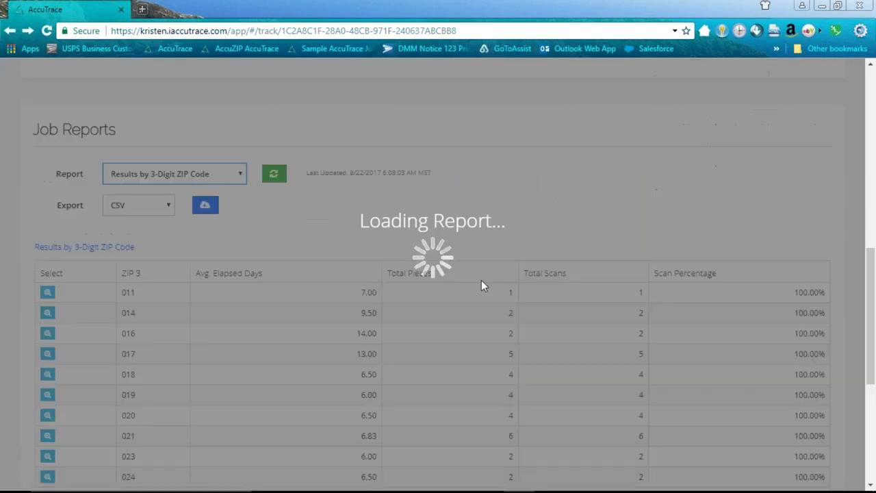
scroll(532, 308, down, 1)
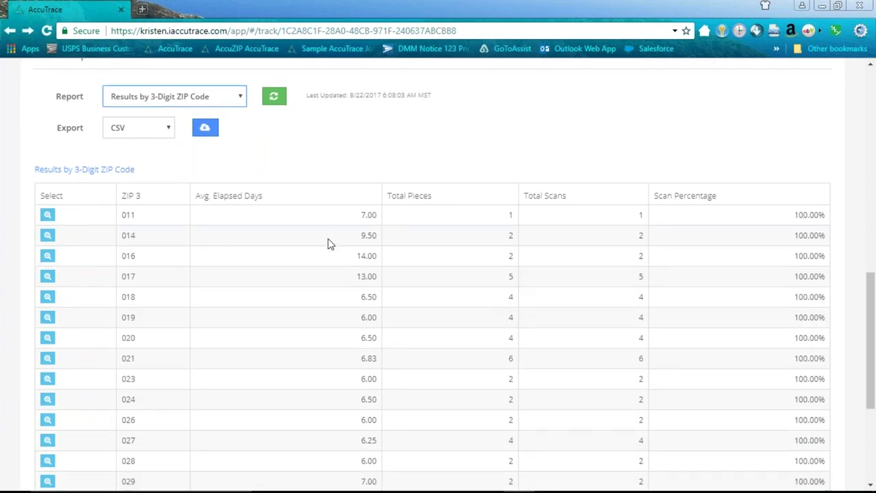
scroll(306, 236, down, 1)
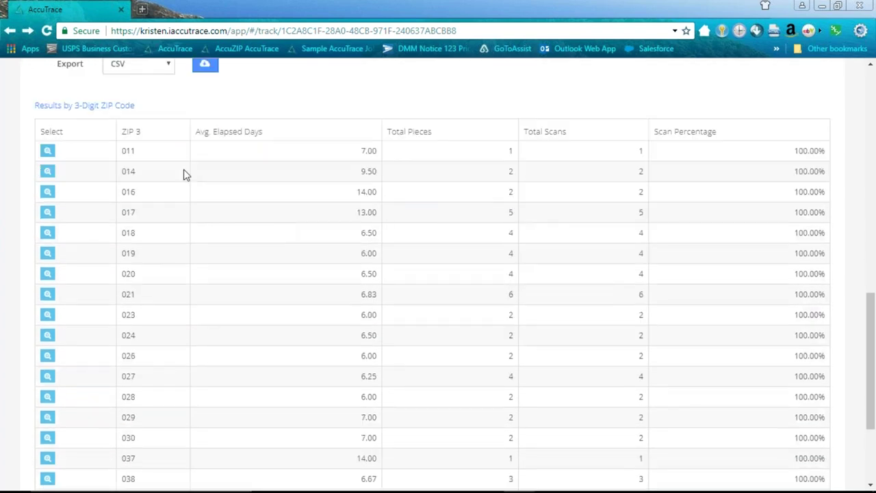
scroll(446, 246, up, 2)
scroll(450, 251, up, 4)
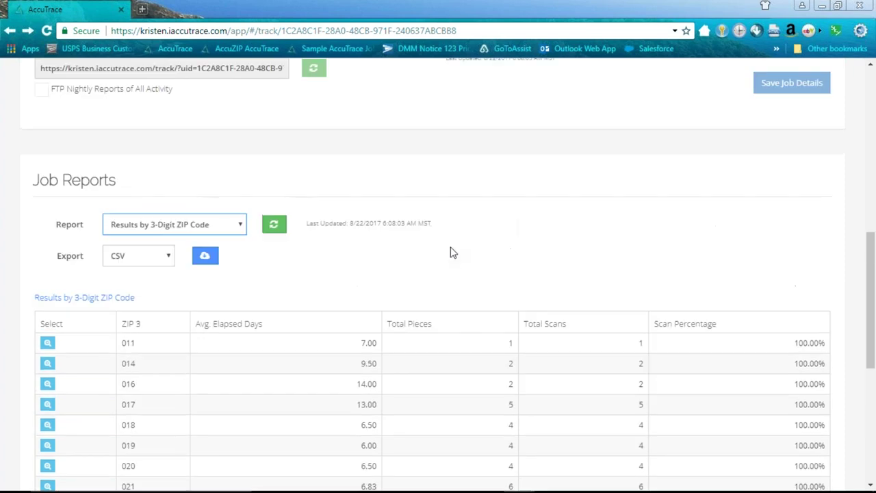
scroll(450, 251, down, 4)
scroll(451, 252, down, 1)
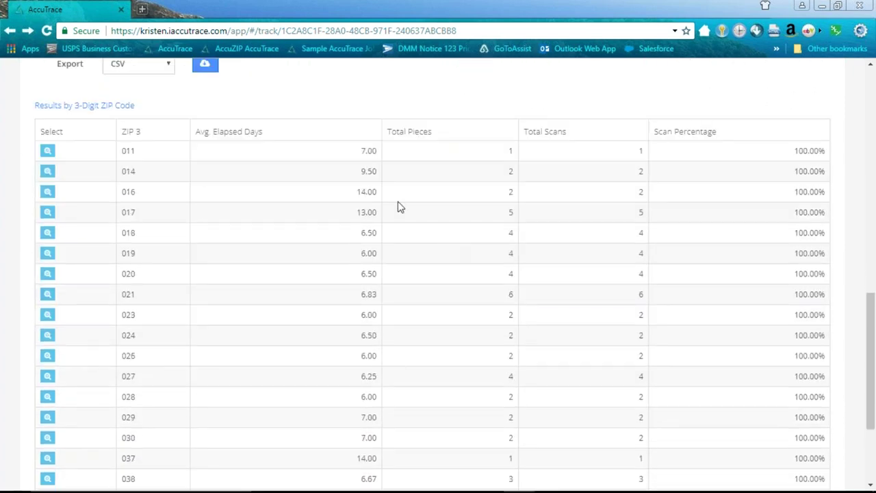
scroll(307, 183, down, 1)
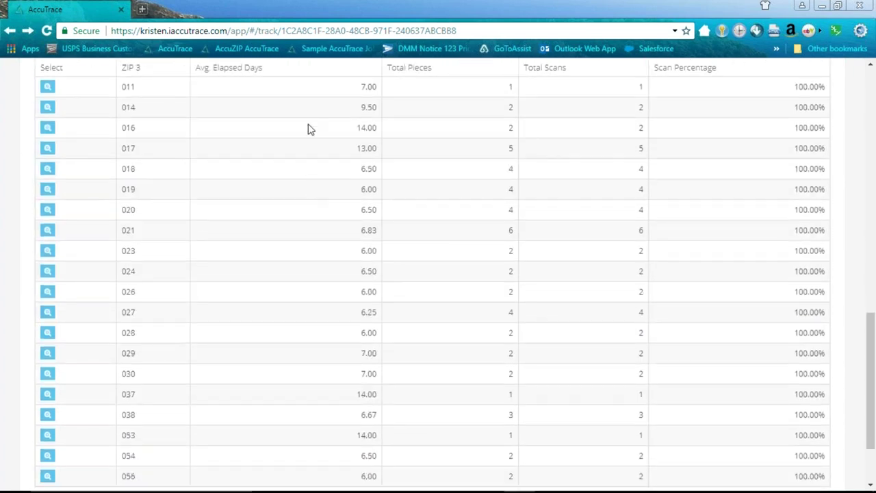
scroll(347, 203, up, 1)
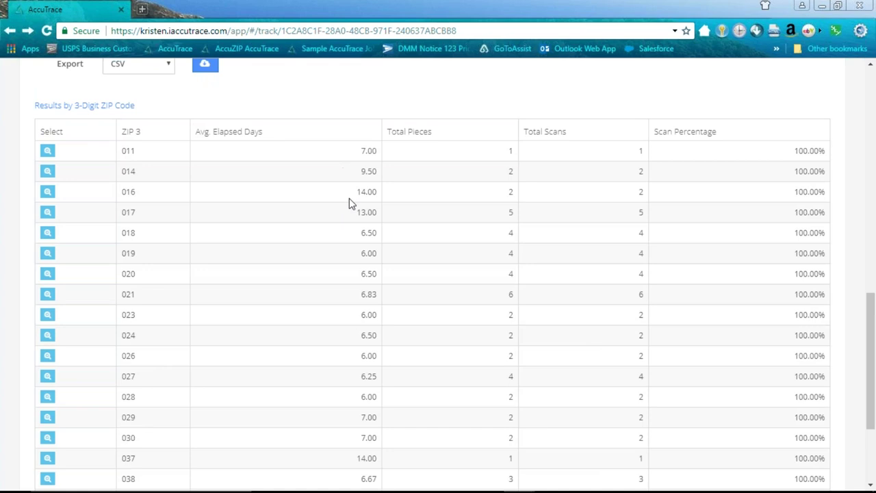
scroll(373, 312, down, 1)
scroll(371, 290, down, 2)
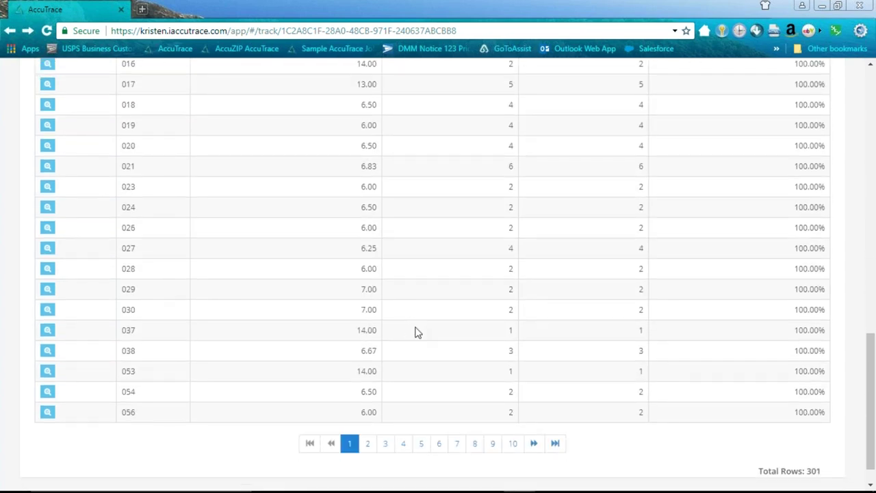
scroll(411, 322, up, 4)
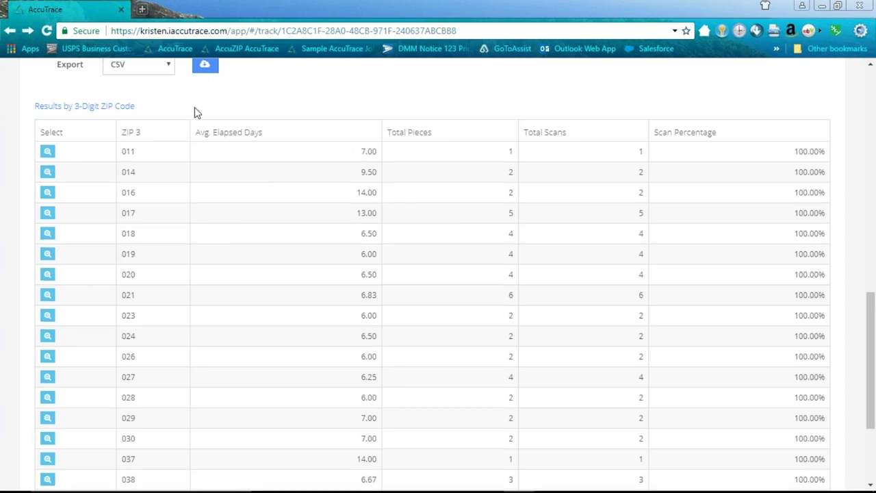
scroll(196, 111, up, 2)
click(169, 193)
click(212, 167)
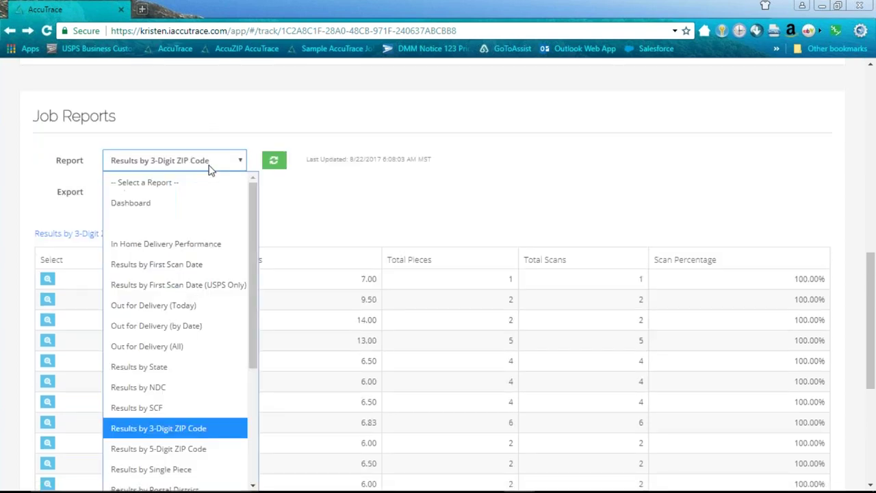
drag(250, 339, 251, 415)
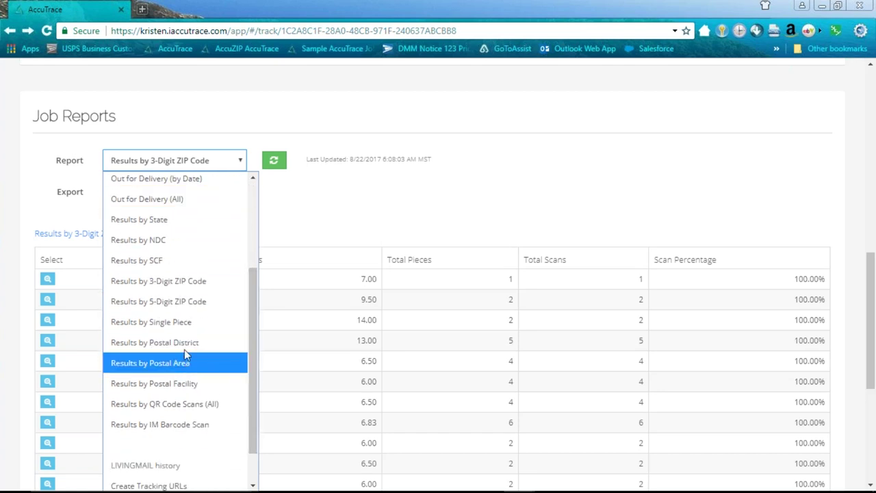
click(180, 228)
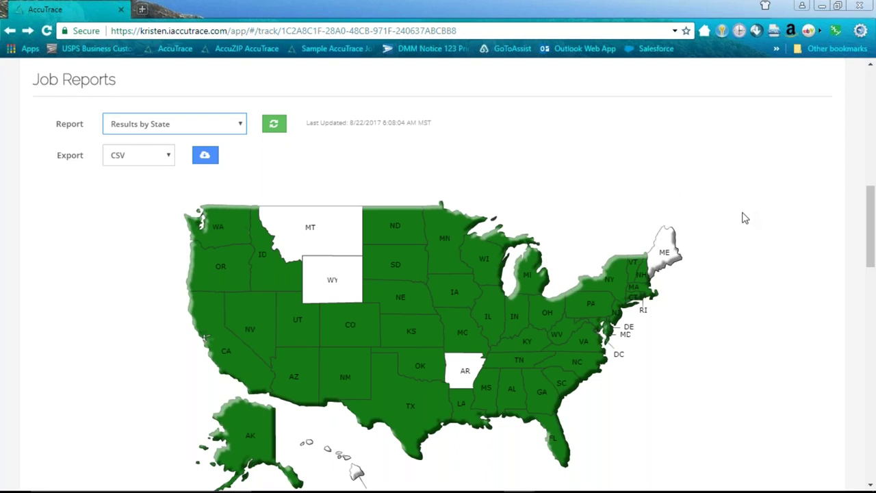
scroll(743, 216, down, 1)
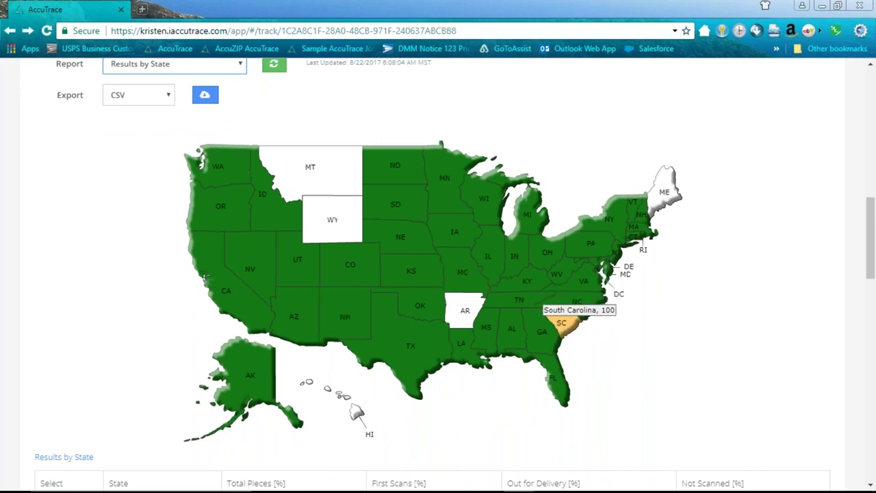
scroll(622, 355, down, 2)
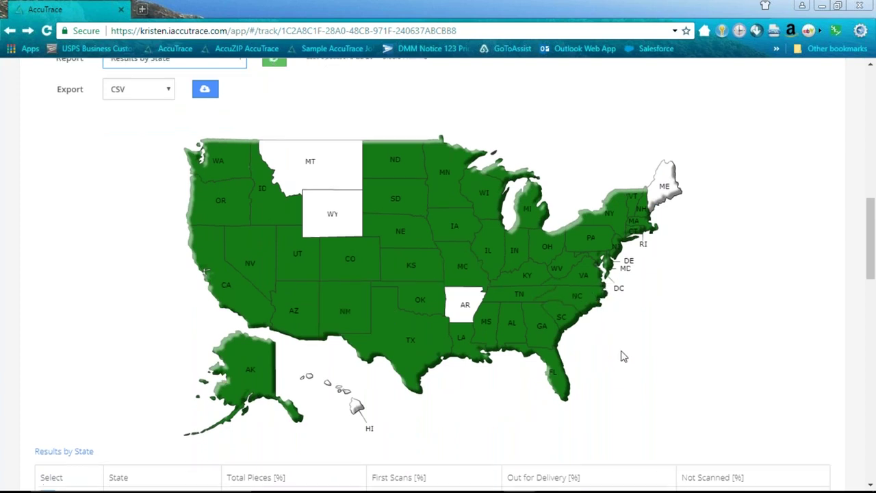
scroll(611, 342, down, 5)
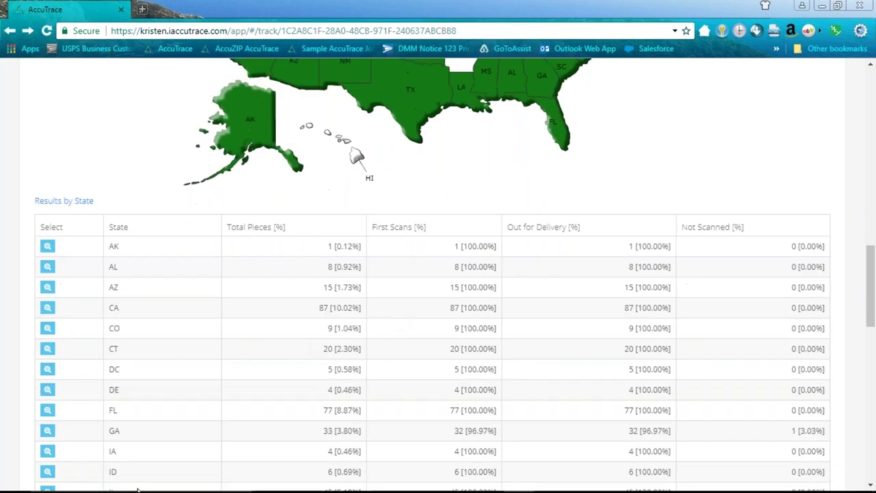
scroll(563, 330, up, 1)
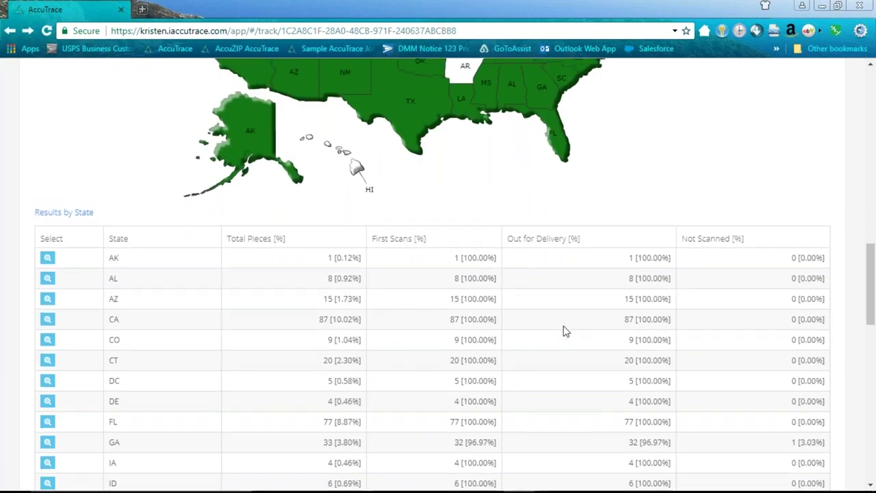
scroll(563, 331, up, 5)
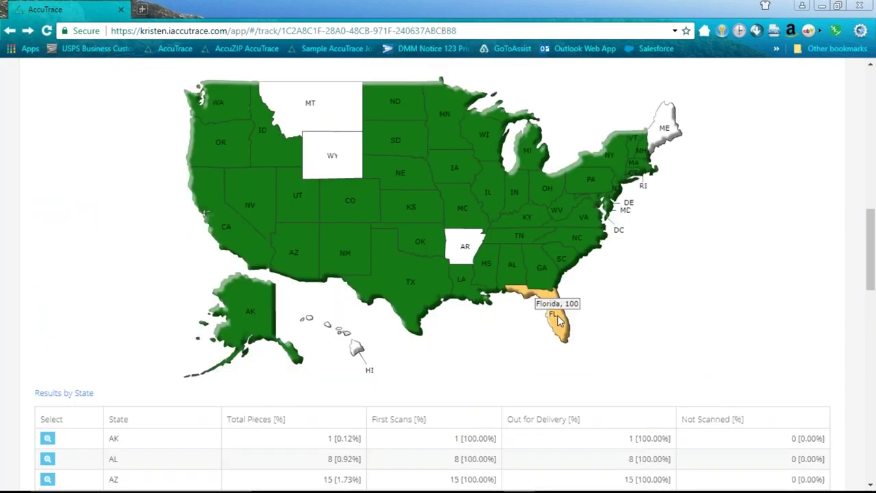
- Drill into Florida on the state map and scroll its per-county scan results table
click(563, 337)
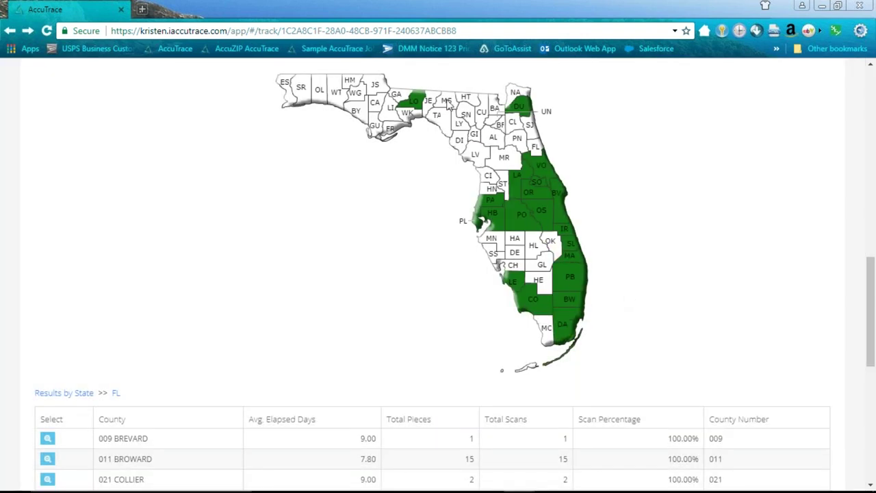
scroll(616, 343, down, 3)
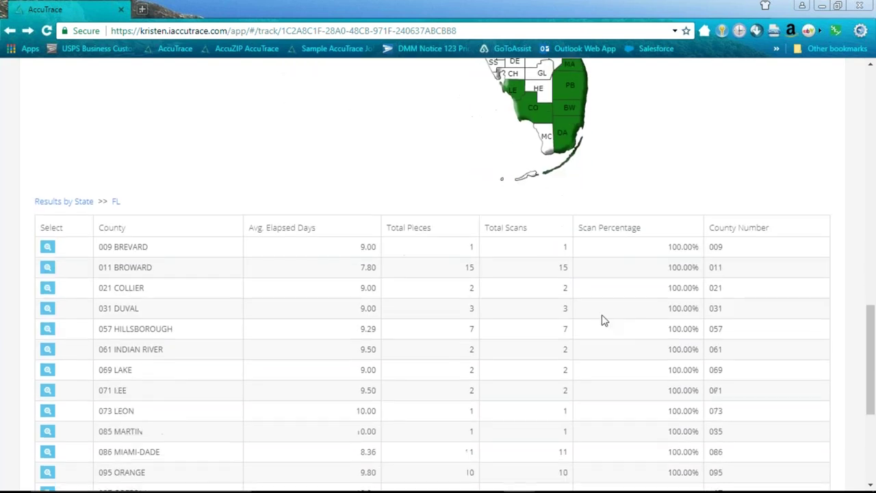
scroll(188, 309, down, 1)
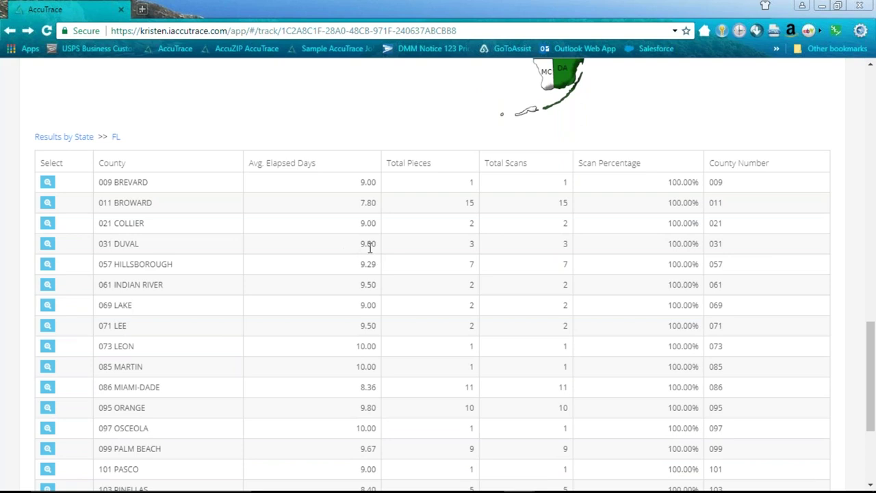
- Drill into Duval County to list its ZIP code results
click(47, 243)
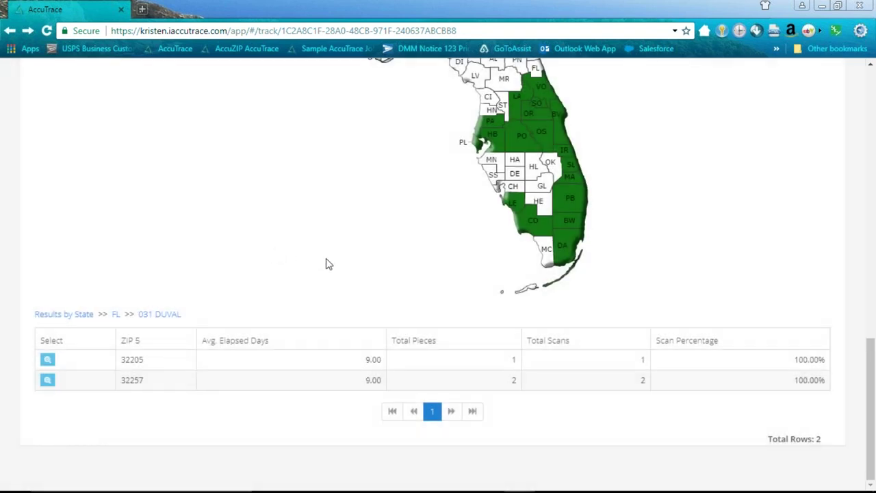
scroll(332, 269, up, 1)
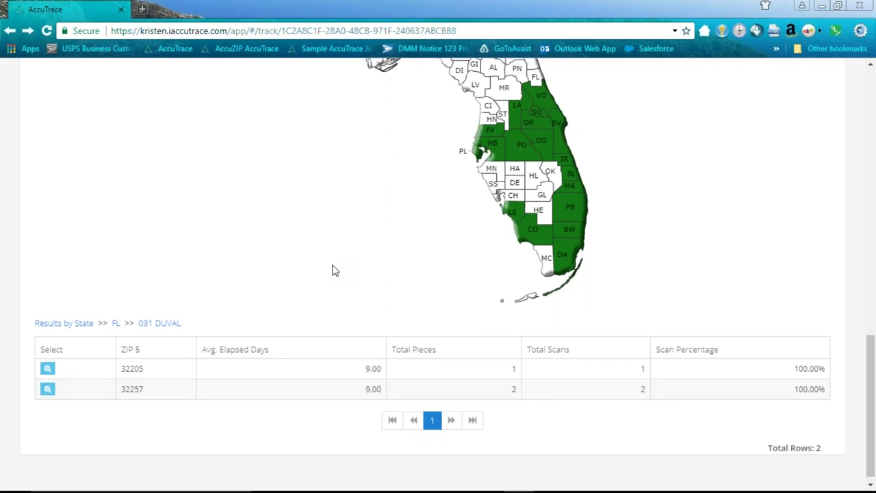
scroll(323, 270, down, 1)
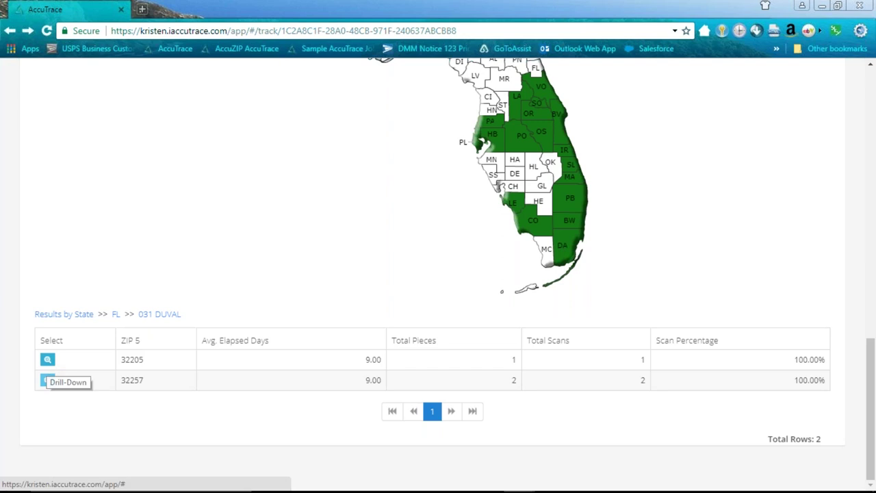
click(47, 380)
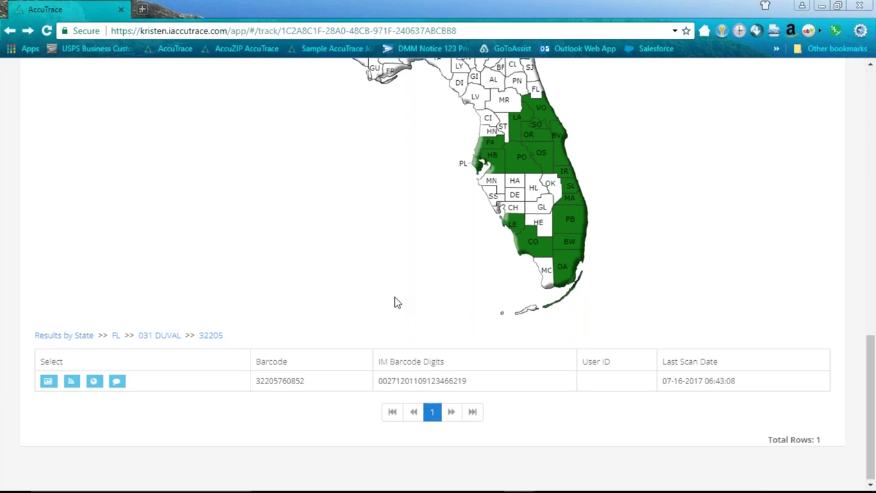
click(153, 336)
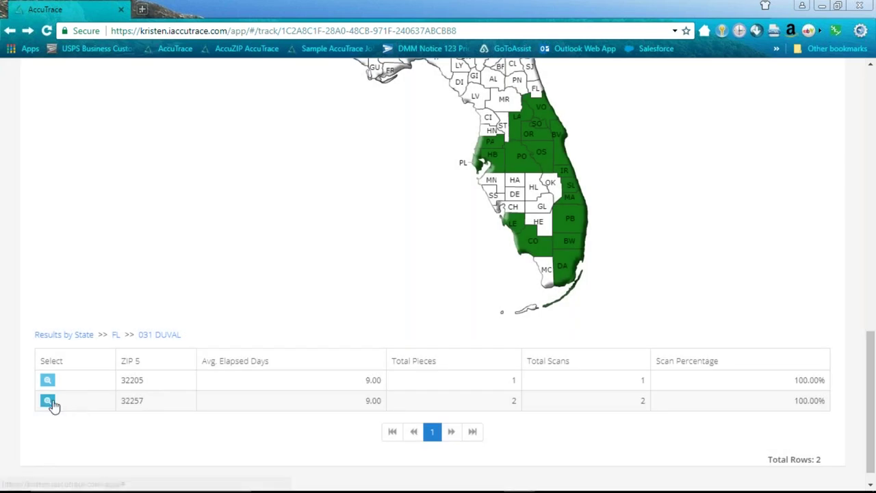
click(47, 401)
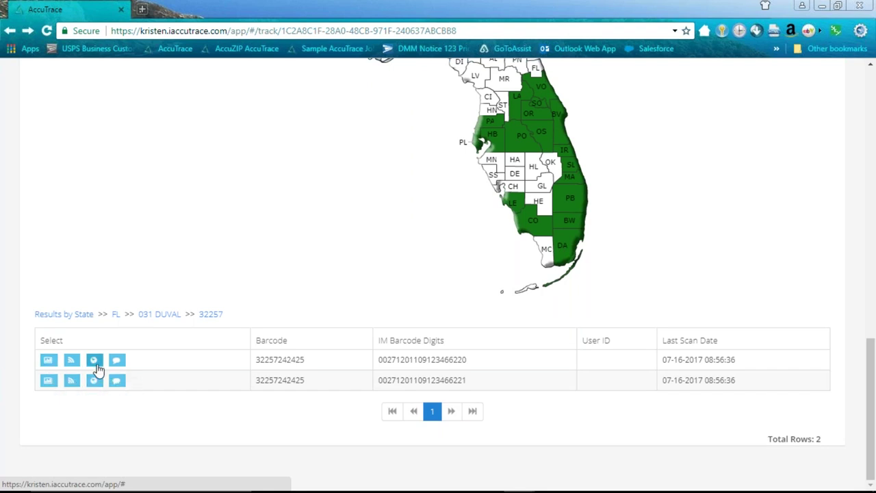
click(95, 363)
scroll(366, 261, down, 1)
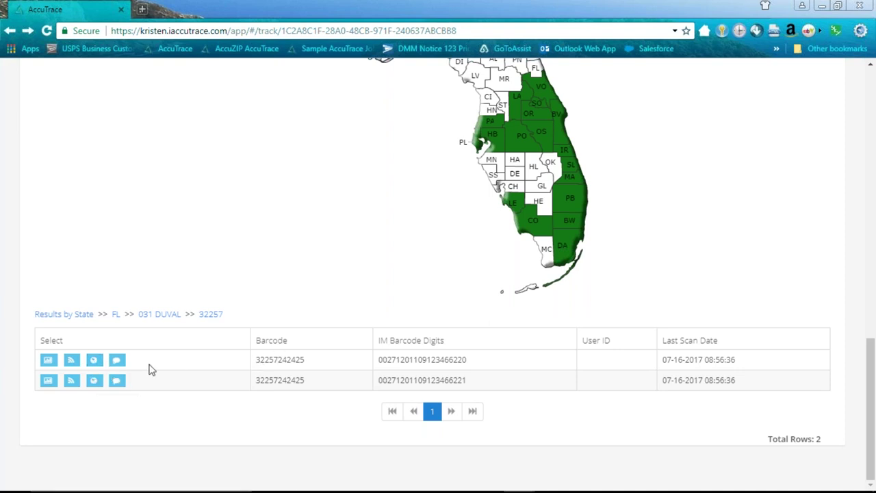
- Open the Scan Locations map for the second ZIP 32257 piece and zoom toward Florida
click(94, 380)
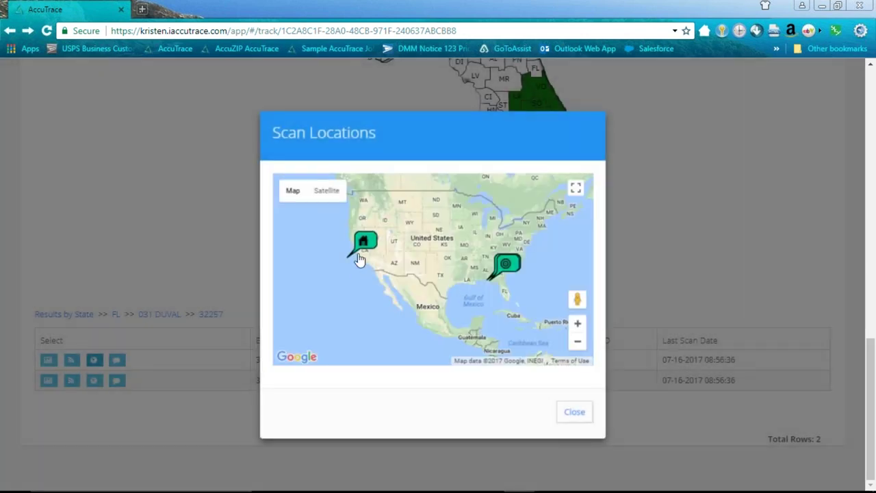
scroll(359, 258, up, 1)
scroll(363, 258, up, 3)
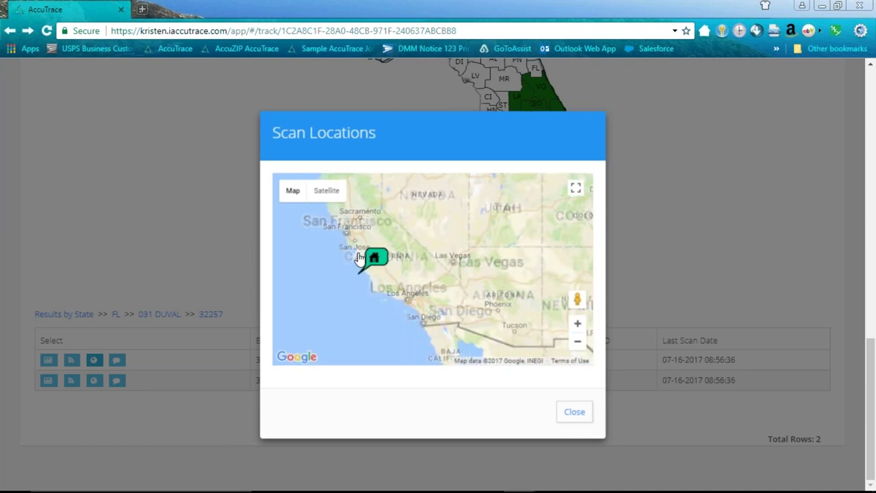
scroll(364, 257, down, 1)
scroll(389, 291, down, 1)
scroll(393, 270, down, 1)
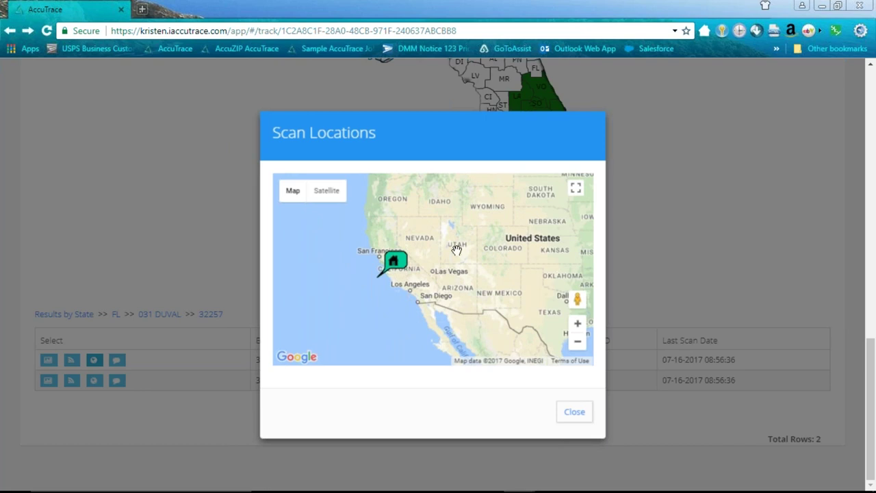
scroll(453, 250, down, 1)
drag(480, 273, 362, 277)
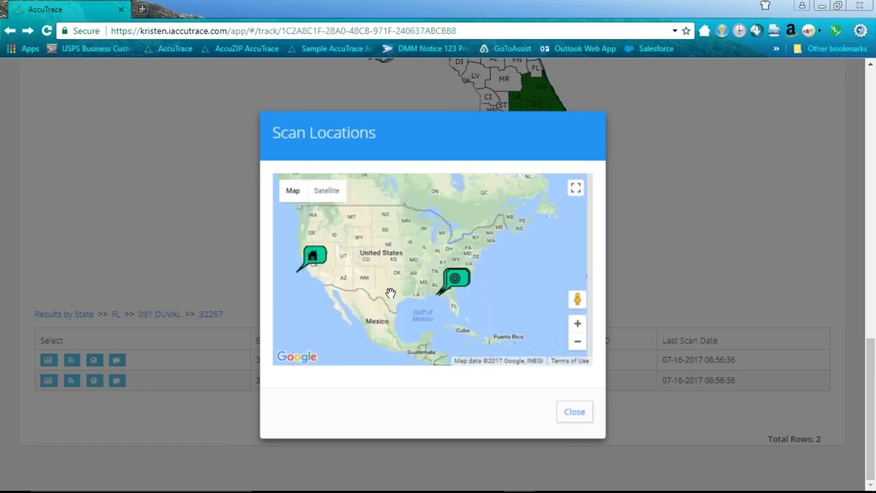
scroll(462, 289, up, 2)
scroll(446, 260, up, 3)
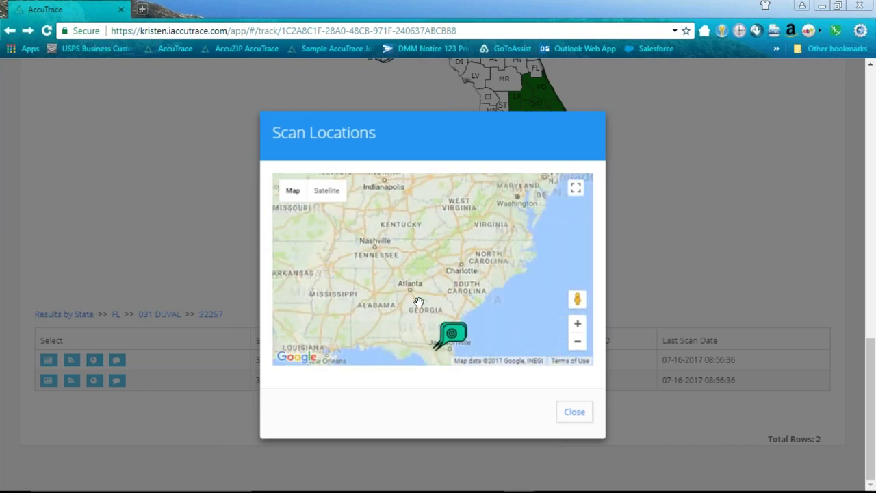
scroll(527, 342, up, 1)
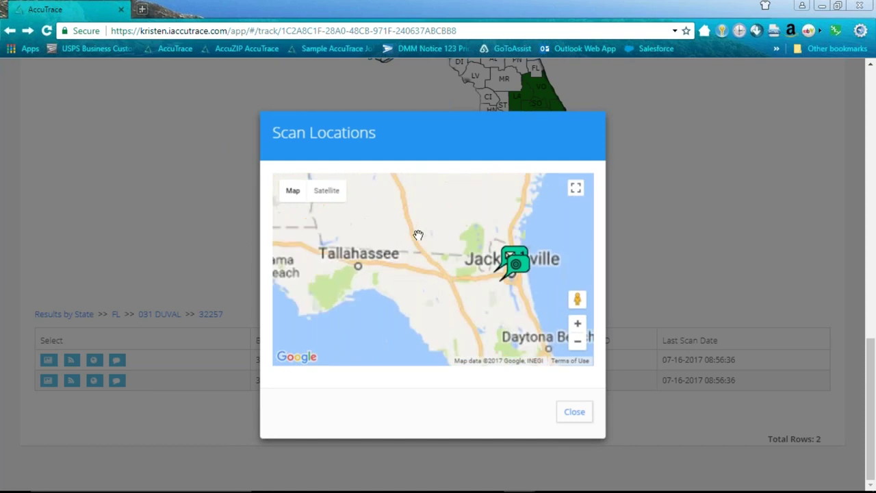
scroll(413, 235, up, 1)
- Zoom into the Jacksonville scan pin and enter Street View at the scan site
drag(555, 288, 411, 248)
scroll(404, 246, up, 3)
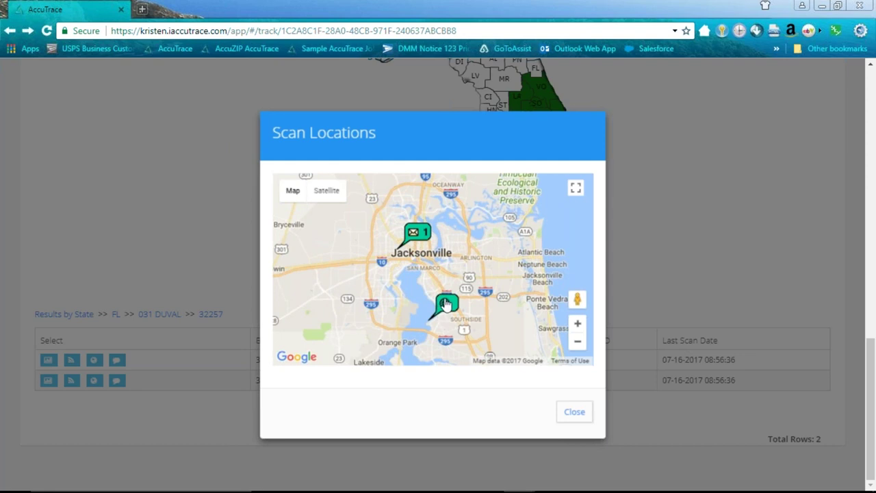
scroll(452, 251, up, 1)
scroll(370, 236, up, 3)
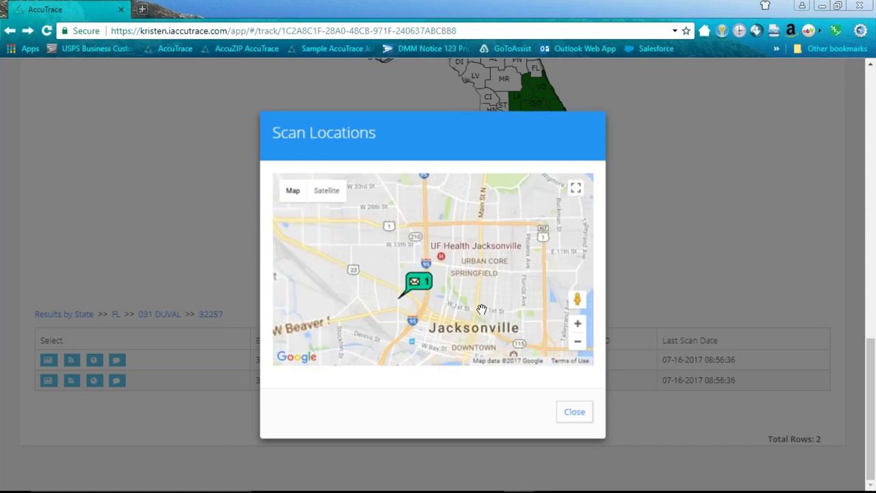
scroll(437, 297, up, 3)
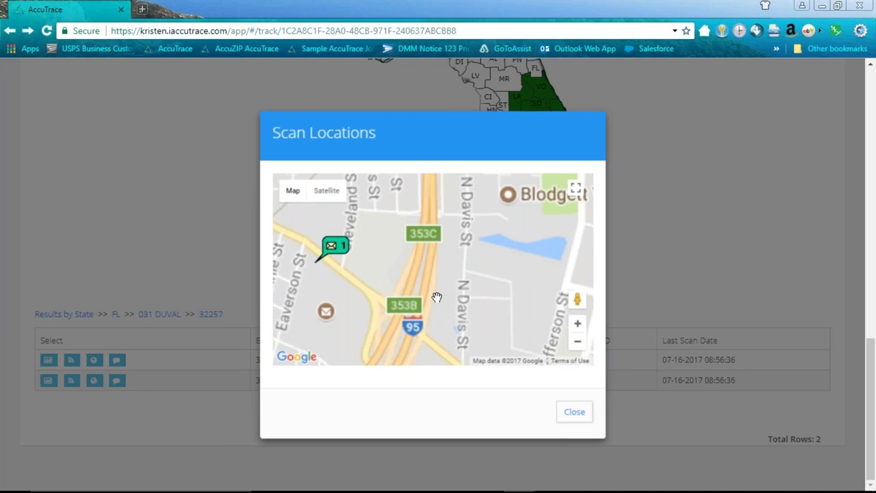
scroll(423, 304, up, 3)
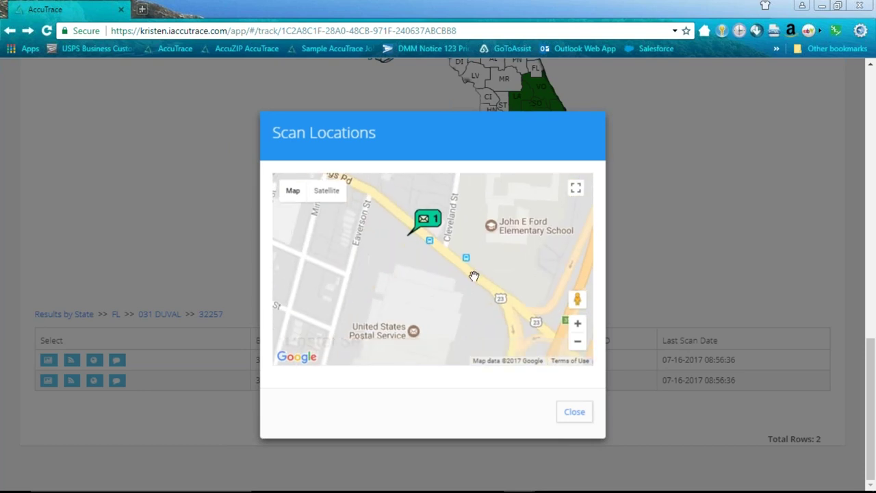
drag(472, 278, 552, 328)
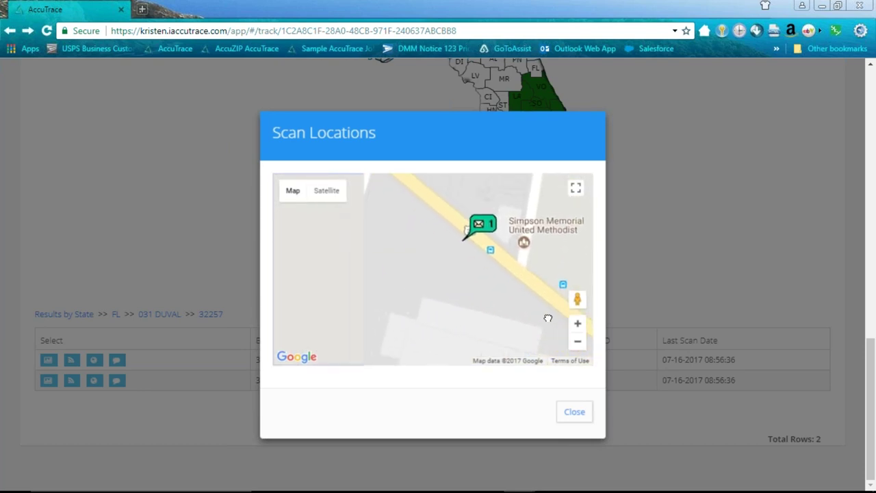
drag(577, 299, 329, 258)
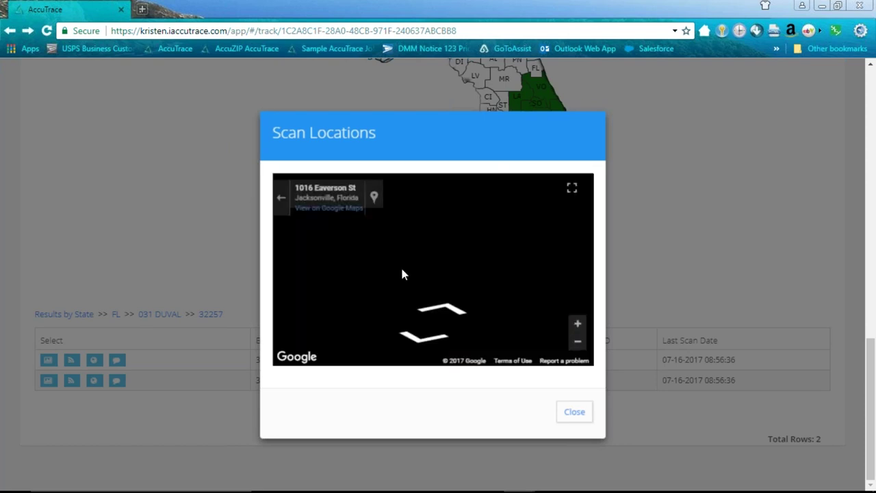
drag(513, 290, 356, 261)
click(575, 192)
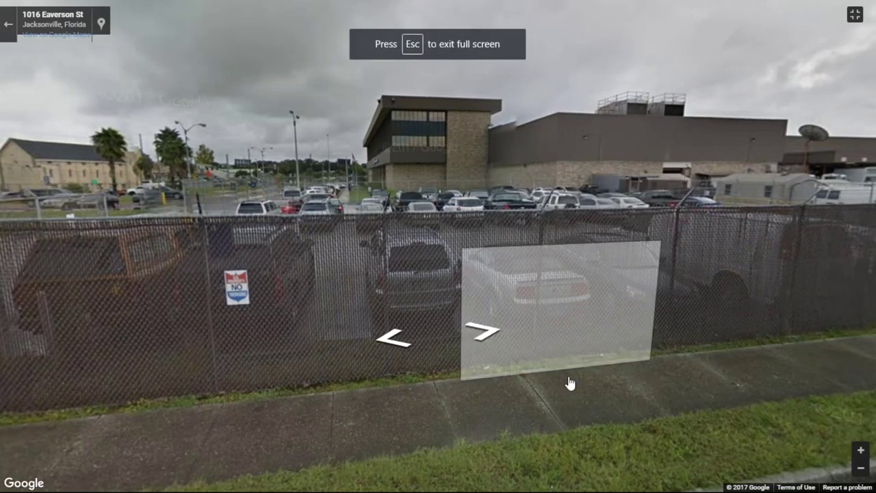
drag(391, 288, 598, 299)
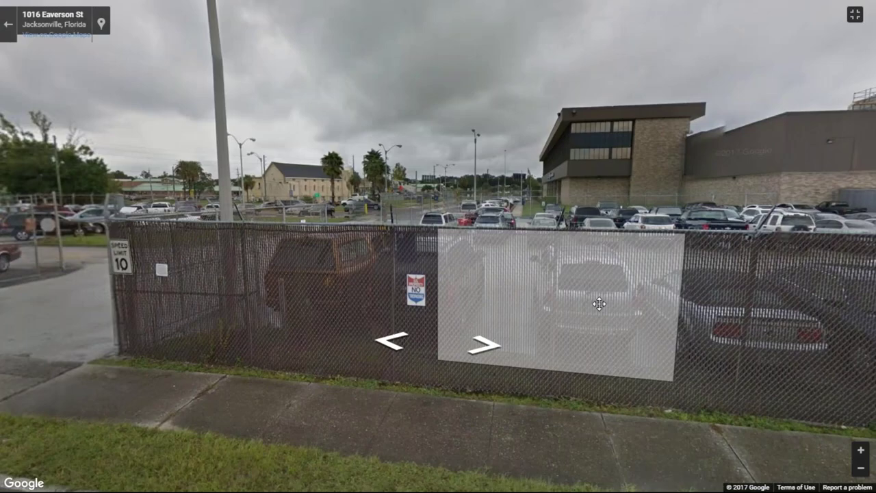
drag(295, 276, 321, 279)
key(Right)
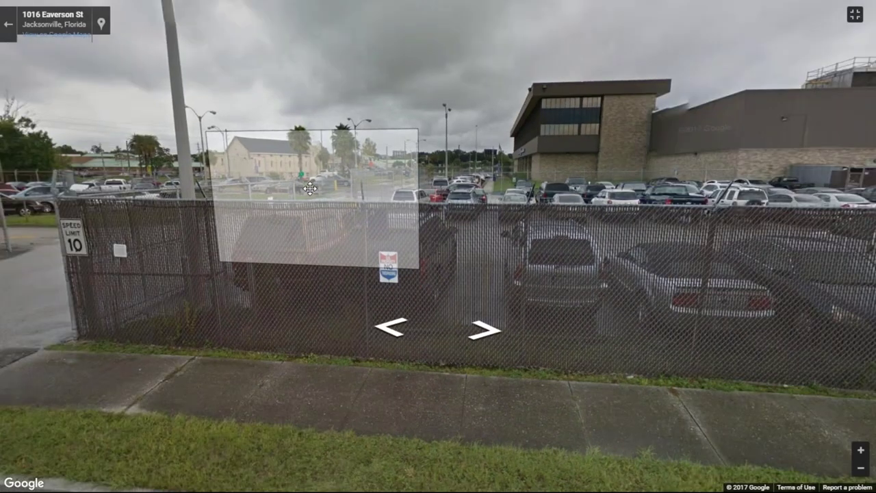
drag(310, 189, 237, 164)
key(Right)
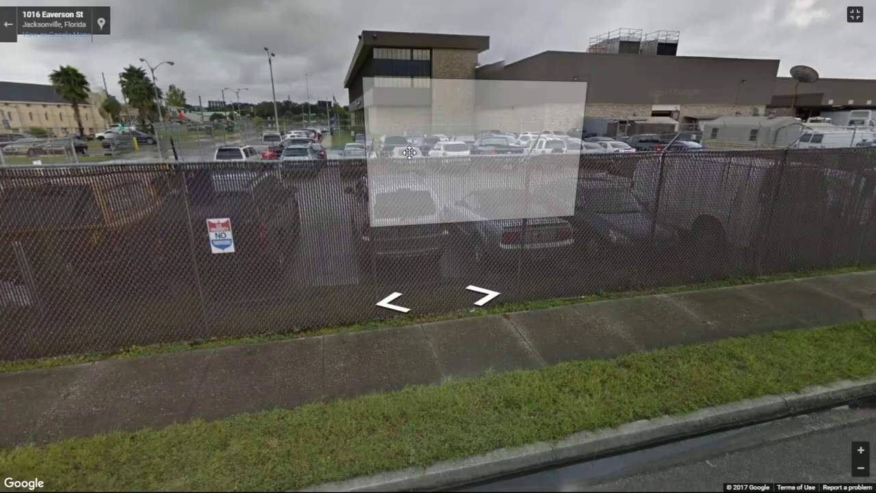
drag(295, 159, 359, 176)
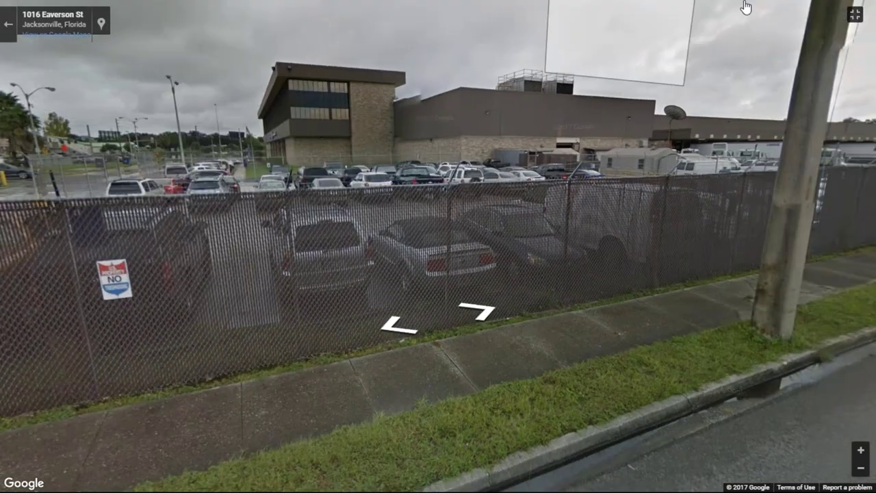
click(850, 14)
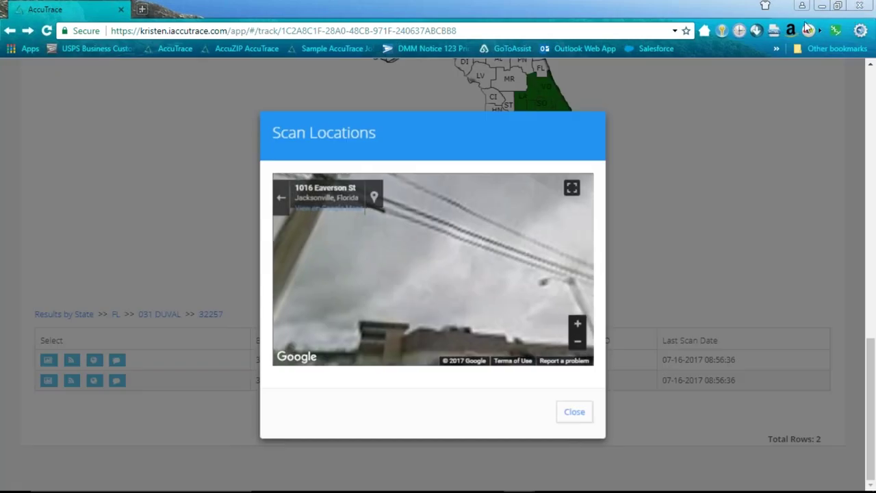
- Return from Street View to the scan map and adjust the zoom level
click(281, 198)
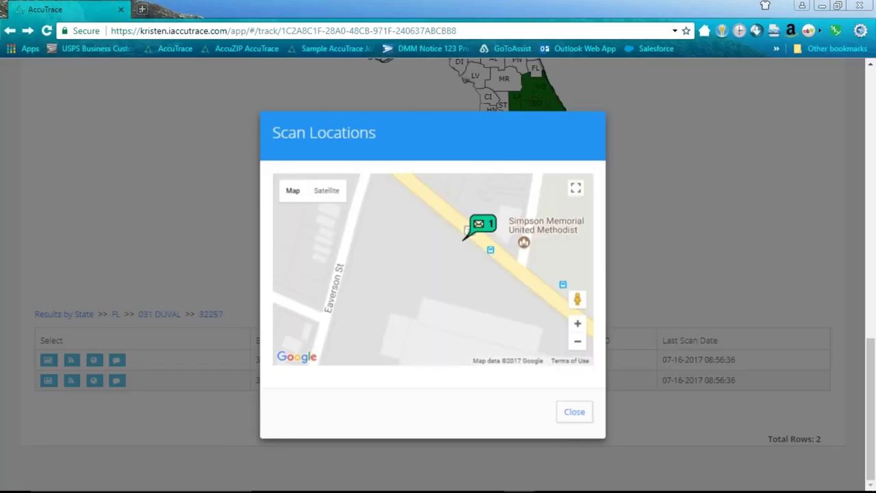
scroll(505, 249, up, 3)
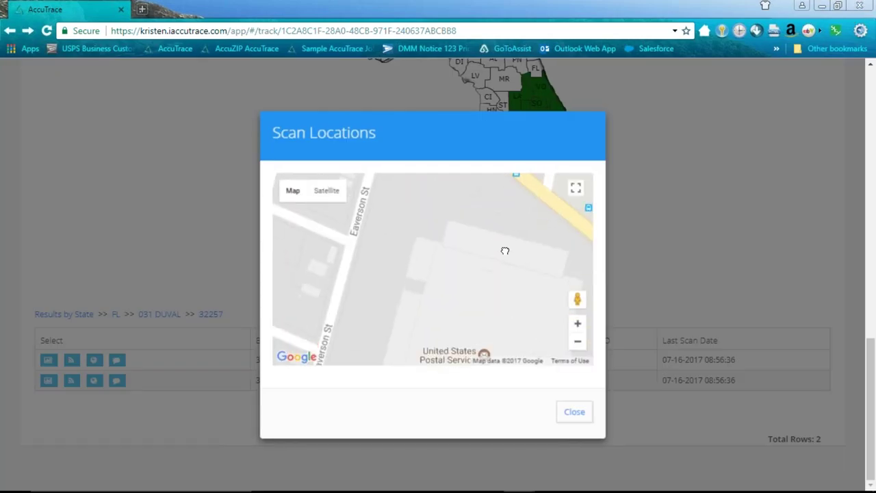
scroll(491, 282, down, 3)
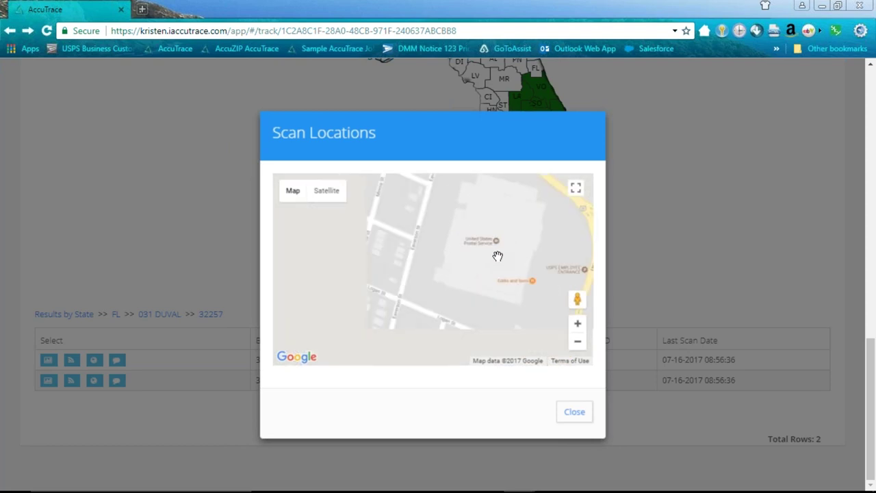
scroll(433, 219, down, 1)
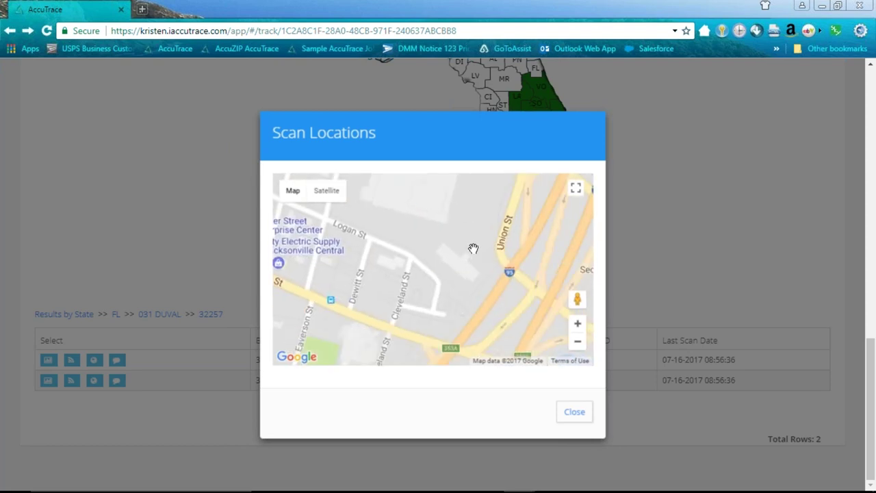
scroll(473, 249, down, 2)
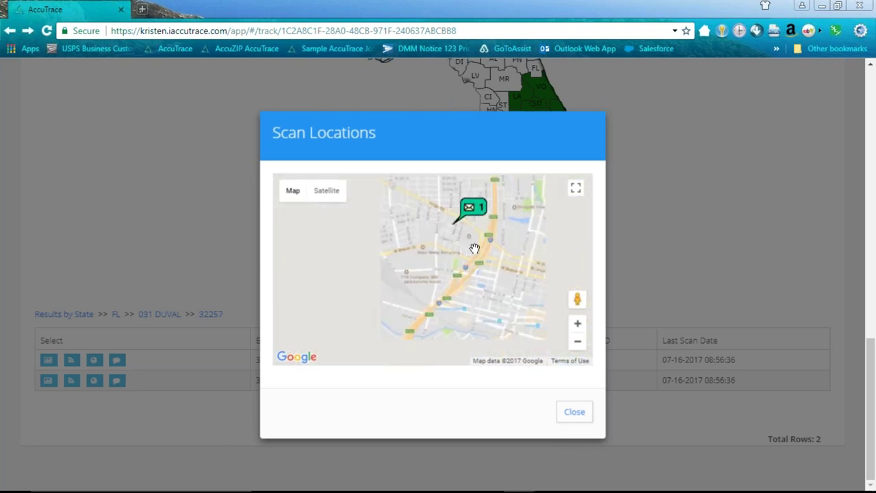
scroll(475, 250, down, 4)
scroll(514, 280, up, 2)
scroll(536, 301, up, 4)
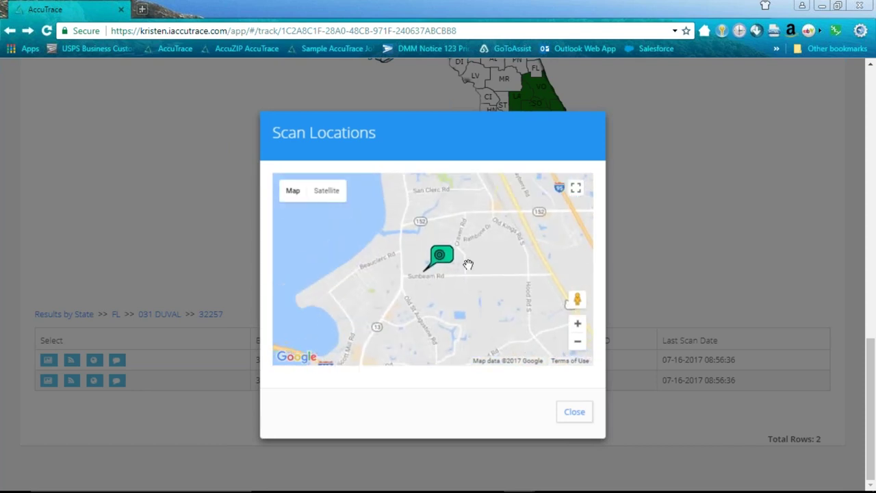
scroll(444, 267, up, 3)
scroll(444, 267, up, 1)
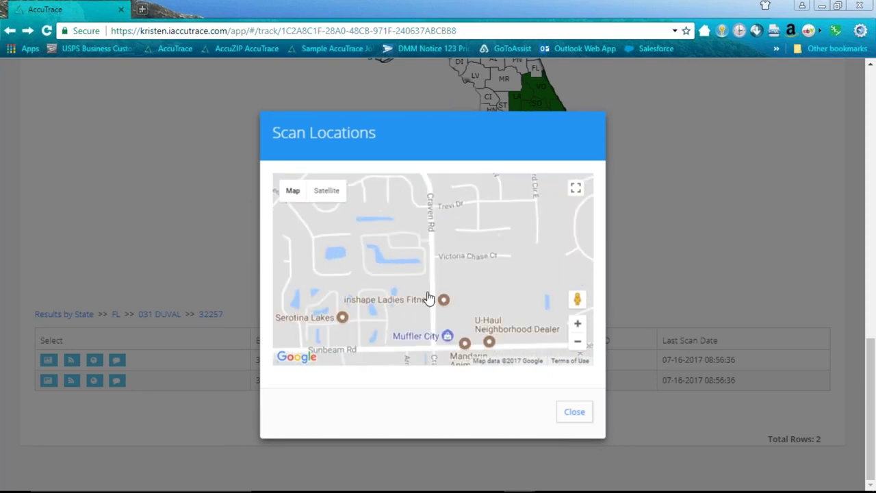
- Centre the map on the green scan marker near Sunbeam Rd
drag(446, 326, 500, 251)
drag(335, 269, 456, 269)
scroll(456, 270, up, 1)
drag(398, 285, 451, 285)
scroll(456, 281, up, 3)
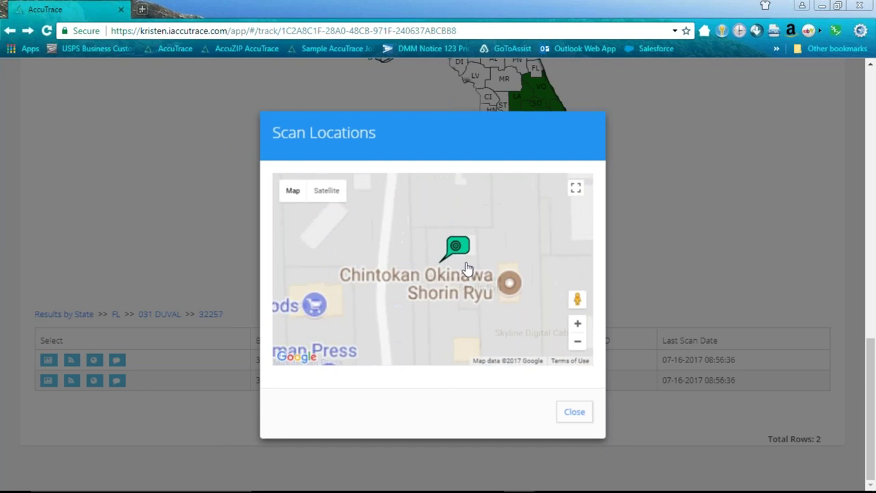
scroll(489, 273, down, 1)
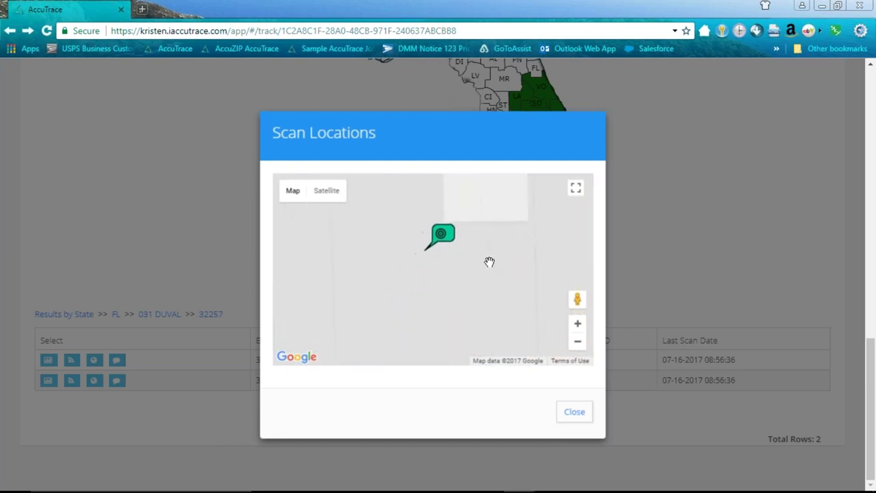
scroll(512, 274, down, 1)
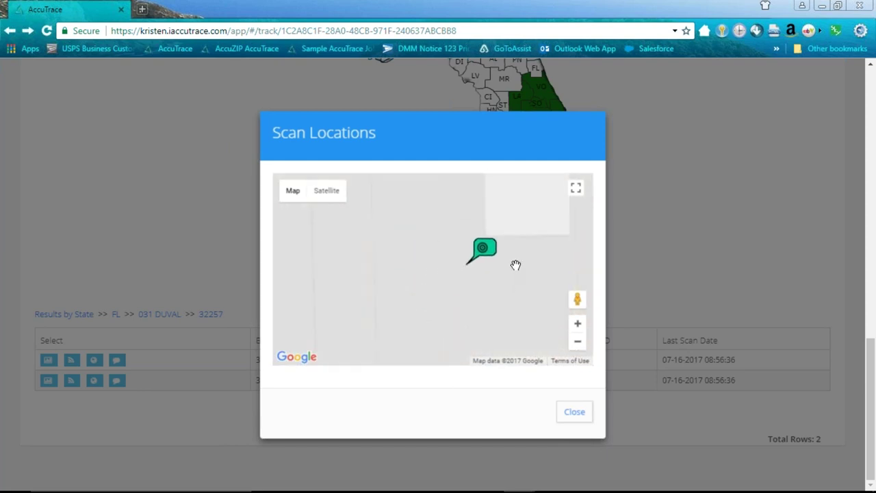
mouse_move(494, 319)
mouse_down()
mouse_move(444, 293)
mouse_move(433, 260)
mouse_move(491, 266)
mouse_up()
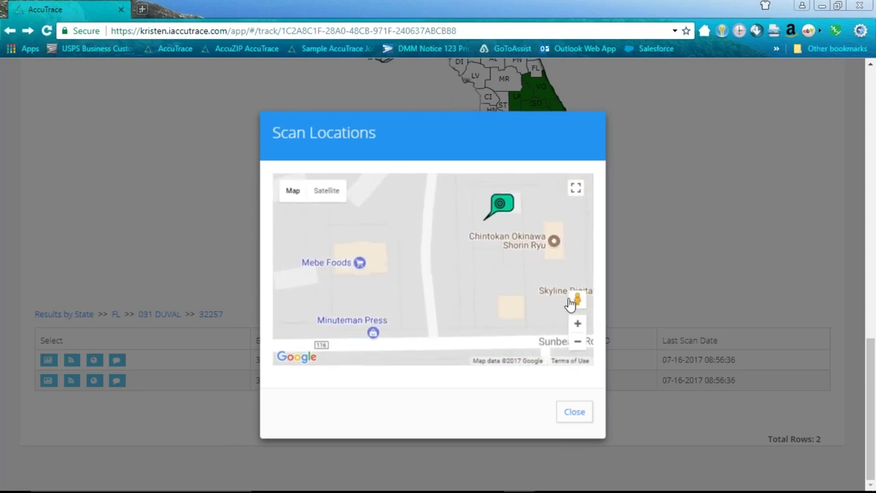
drag(524, 295, 425, 338)
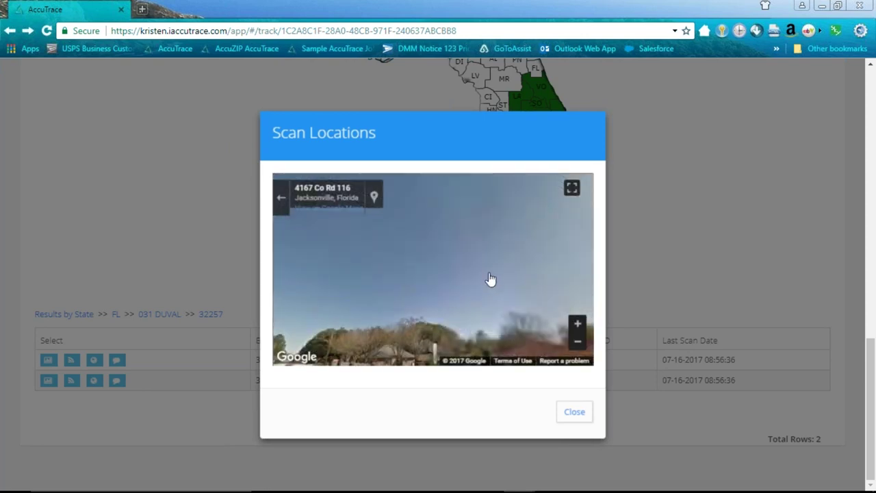
drag(479, 235, 473, 201)
drag(425, 260, 455, 301)
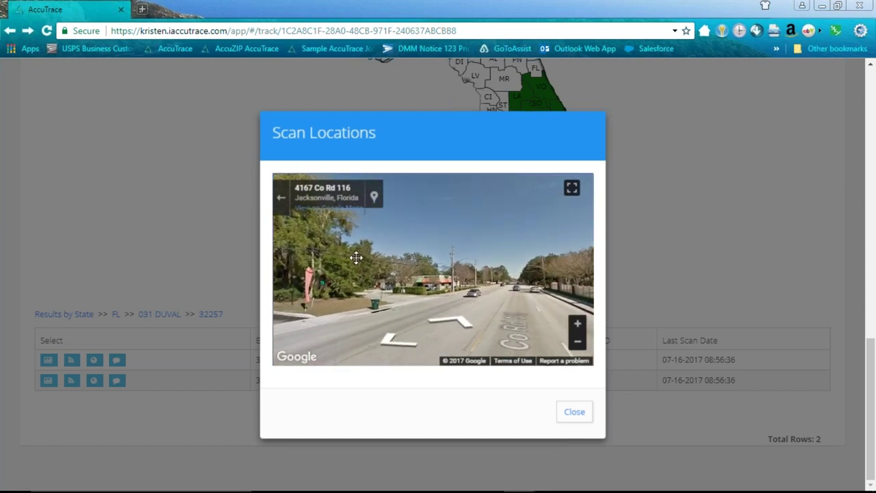
click(455, 301)
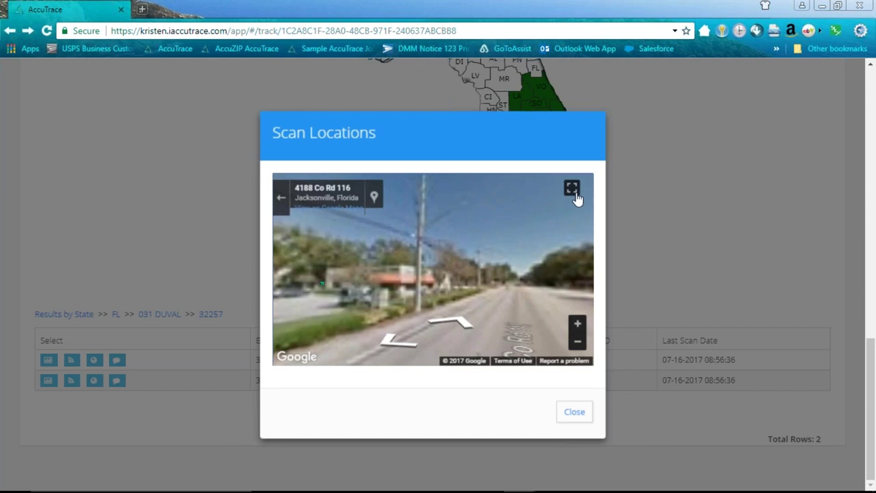
drag(493, 261, 543, 275)
click(442, 311)
click(430, 312)
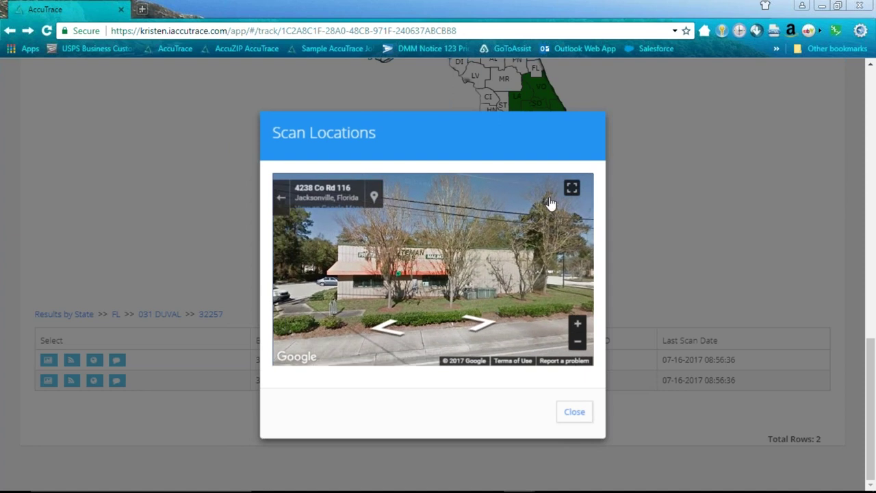
- Zoom on the Minuteman Press facade full screen, then exit and close Scan Locations
click(572, 189)
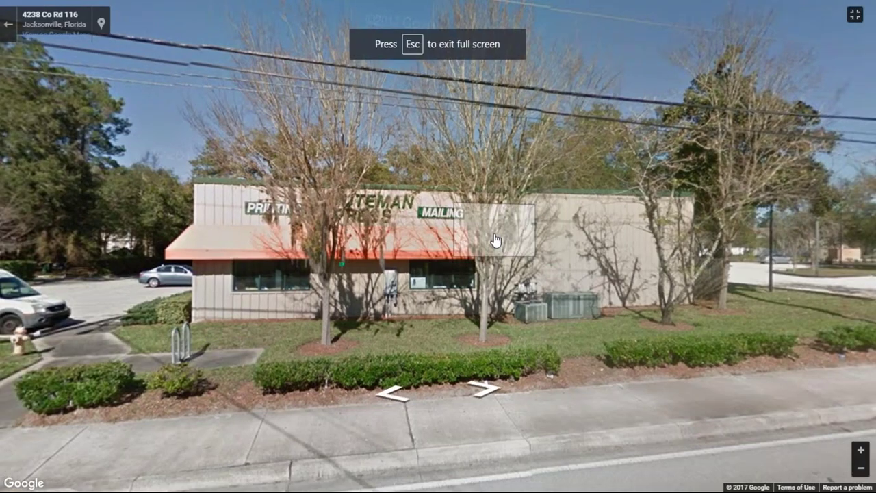
click(505, 231)
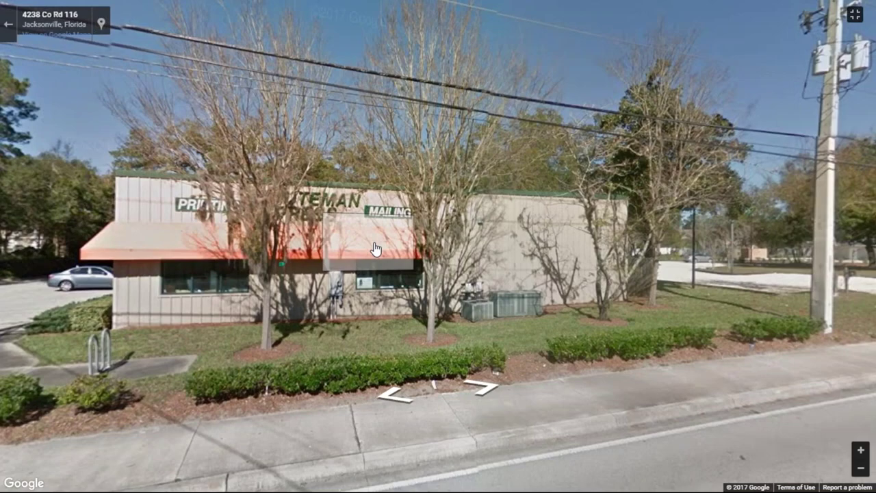
click(8, 25)
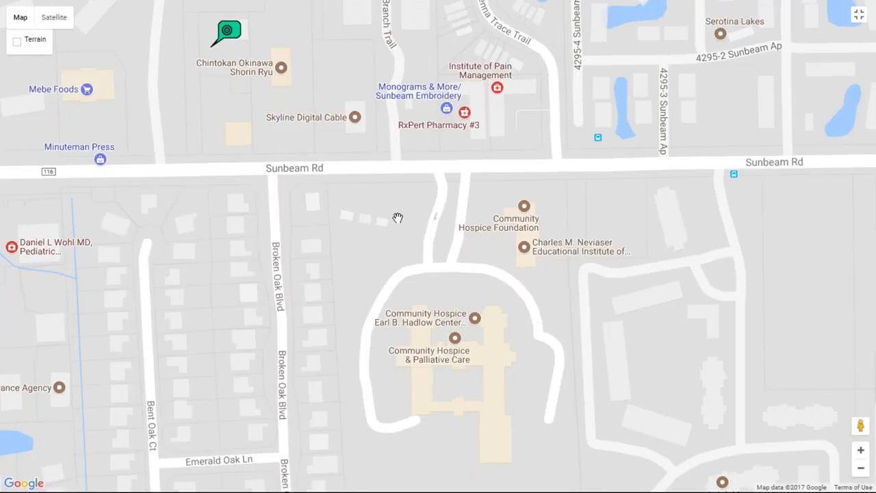
click(859, 15)
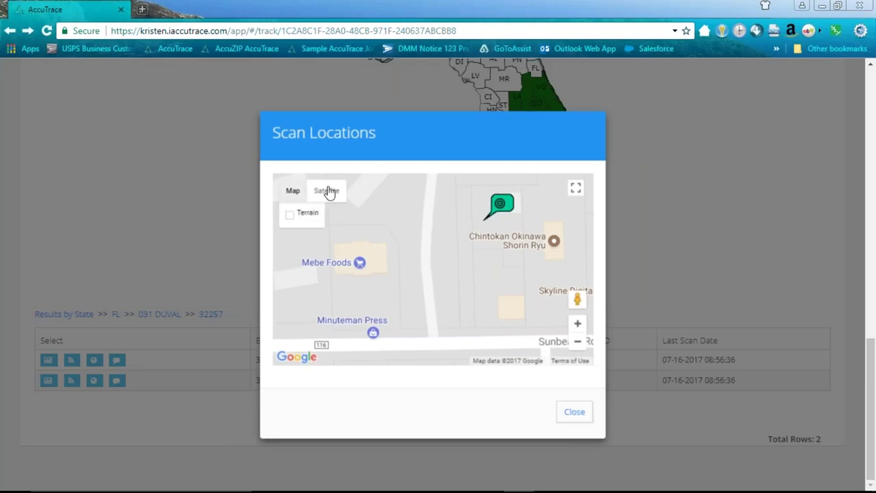
click(574, 413)
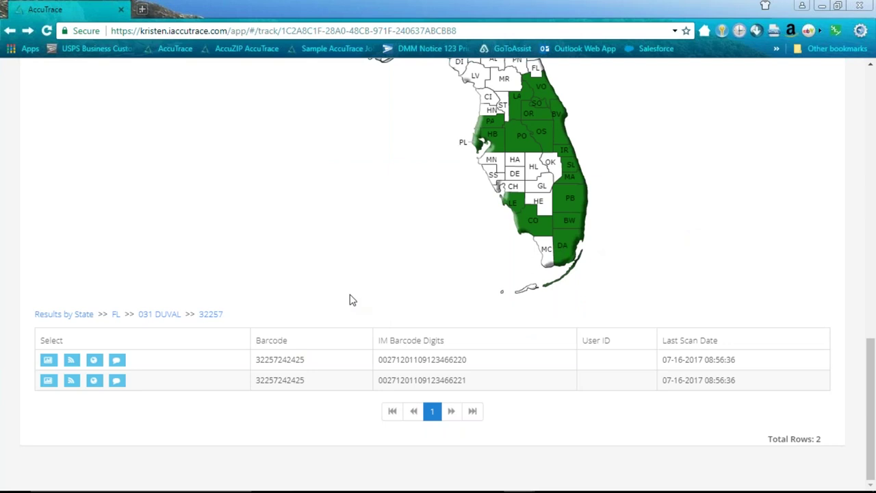
- Return to the national Results by State map and scroll the Report dropdown list
click(84, 314)
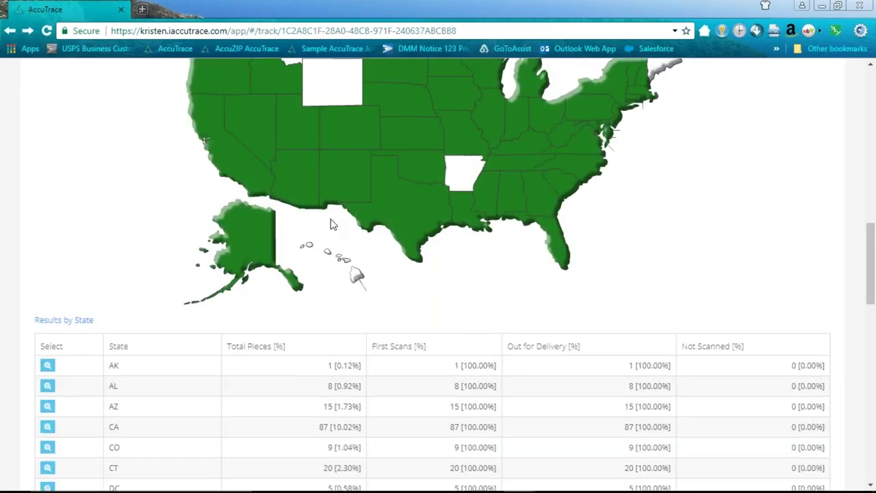
scroll(331, 221, up, 4)
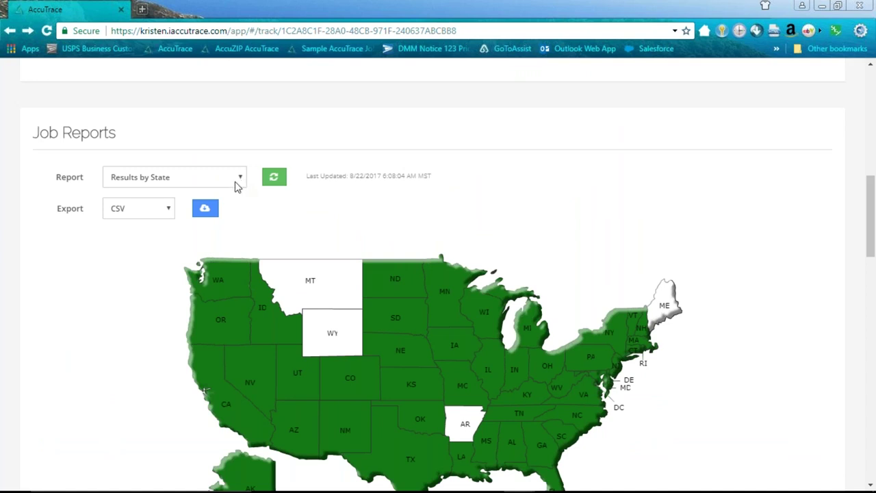
click(245, 183)
drag(252, 264, 252, 361)
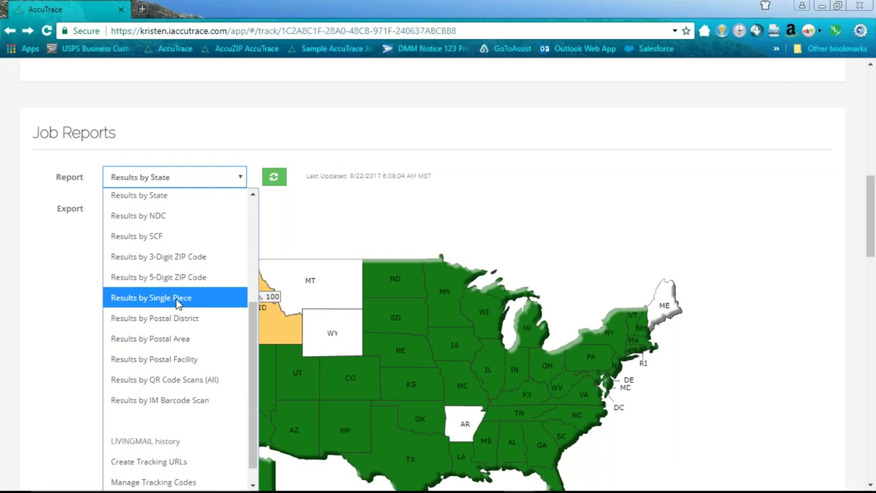
- Choose the Results by Single Piece report and scroll through its barcode list
key(Escape)
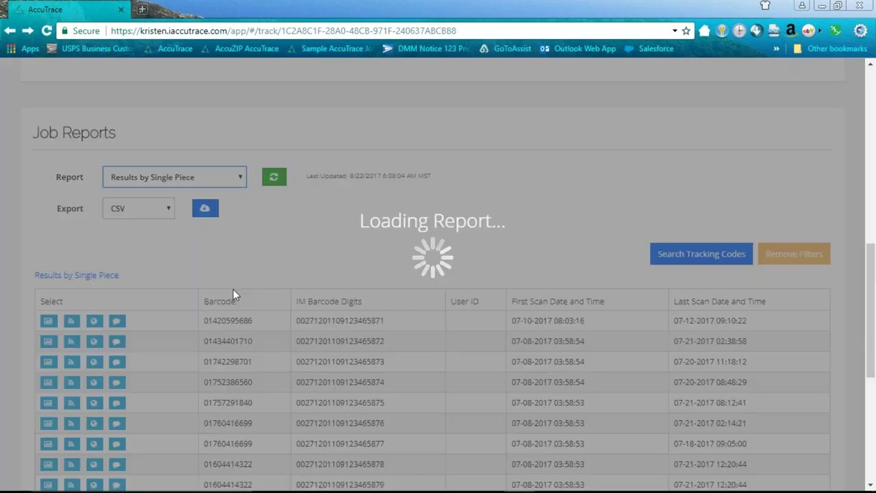
scroll(434, 272, down, 1)
scroll(420, 279, down, 1)
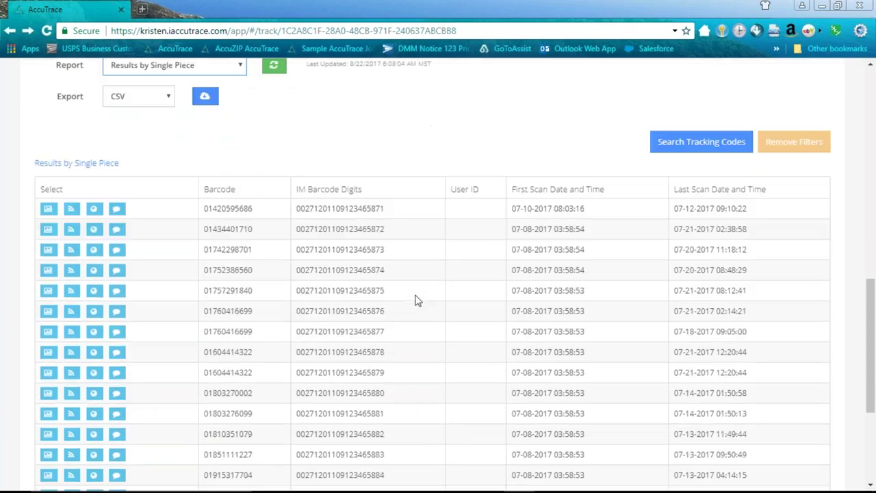
scroll(215, 167, up, 1)
scroll(329, 310, down, 2)
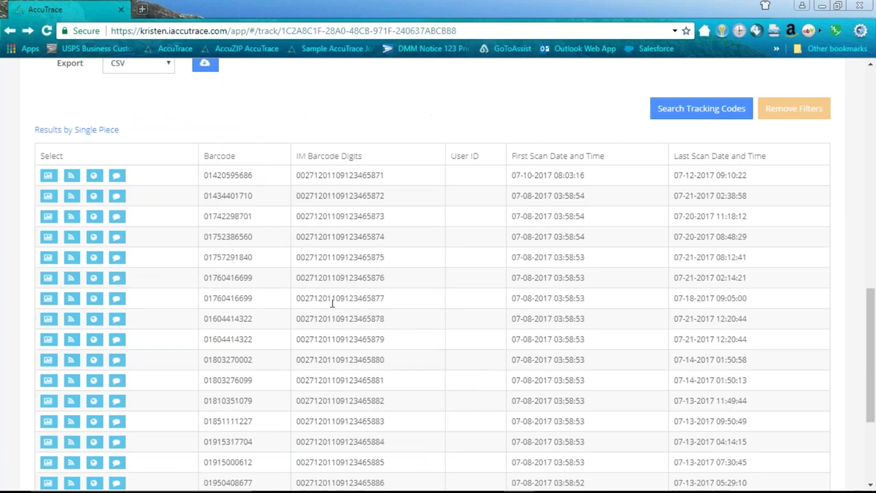
- Select the first piece's scan date cells and show the CSV, PDF and HTML export options
triple_click(569, 144)
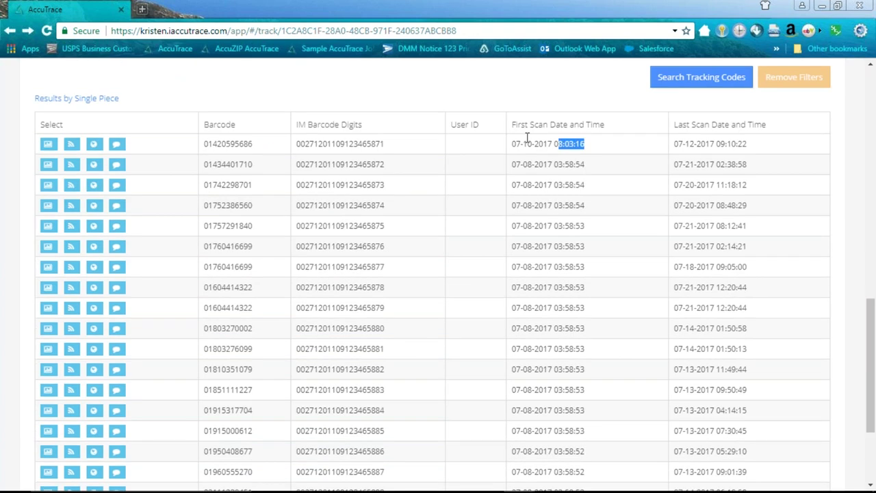
triple_click(775, 145)
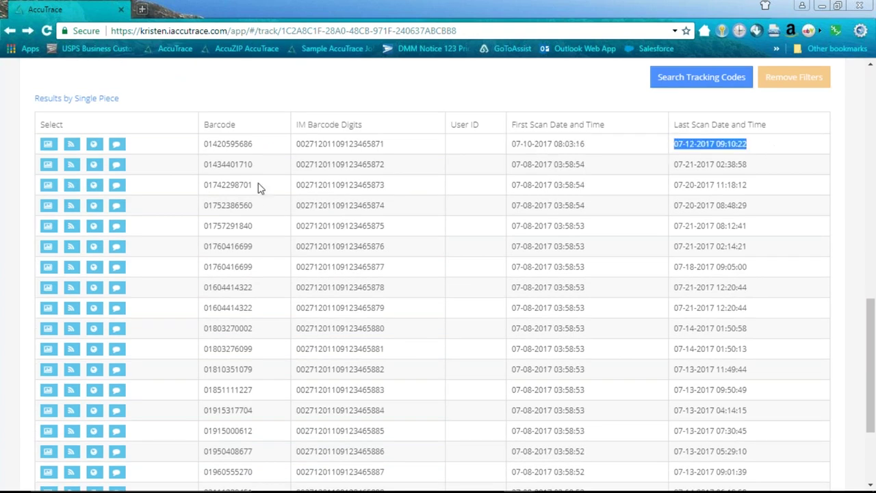
scroll(276, 327, up, 3)
click(168, 223)
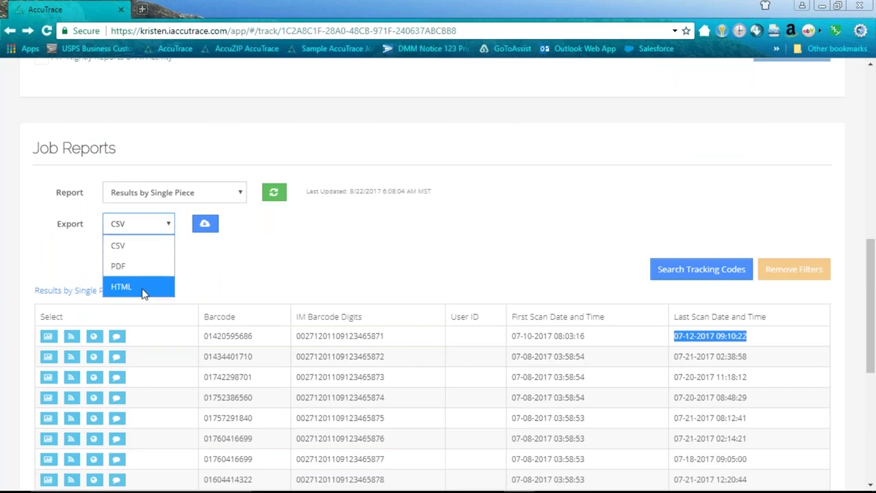
click(249, 202)
click(243, 197)
scroll(178, 308, down, 5)
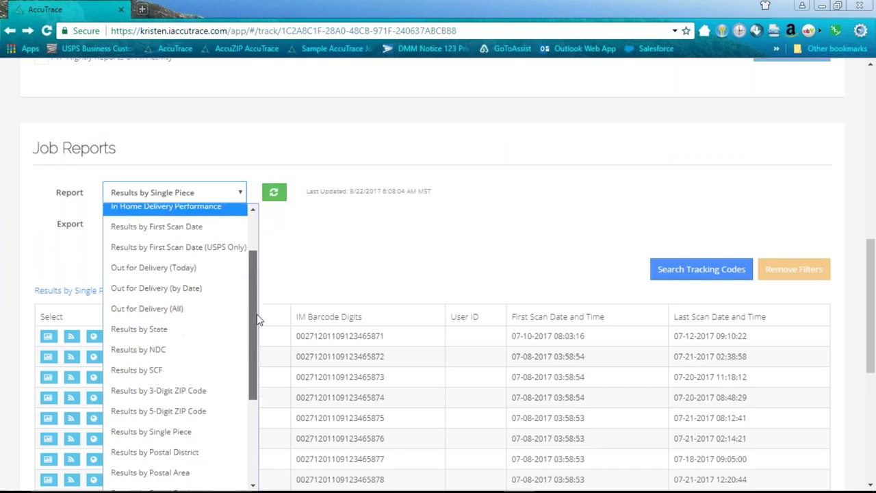
drag(261, 386, 252, 345)
key(Escape)
scroll(495, 243, up, 2)
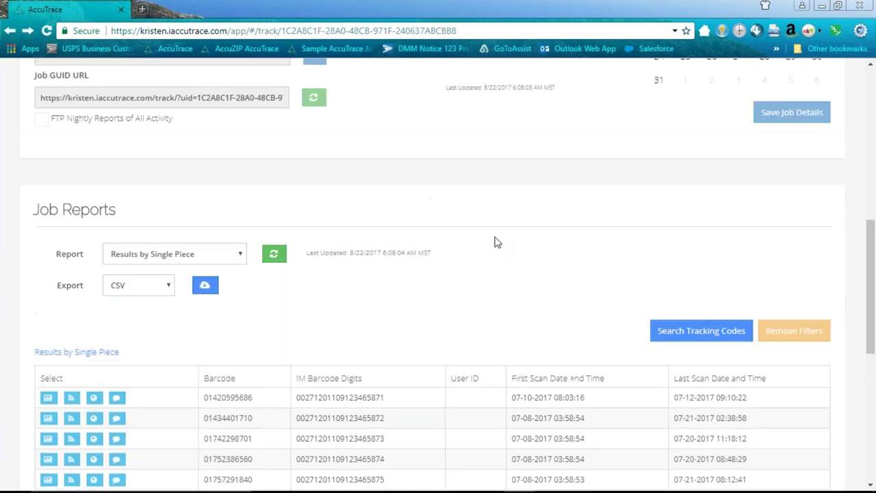
scroll(554, 257, up, 3)
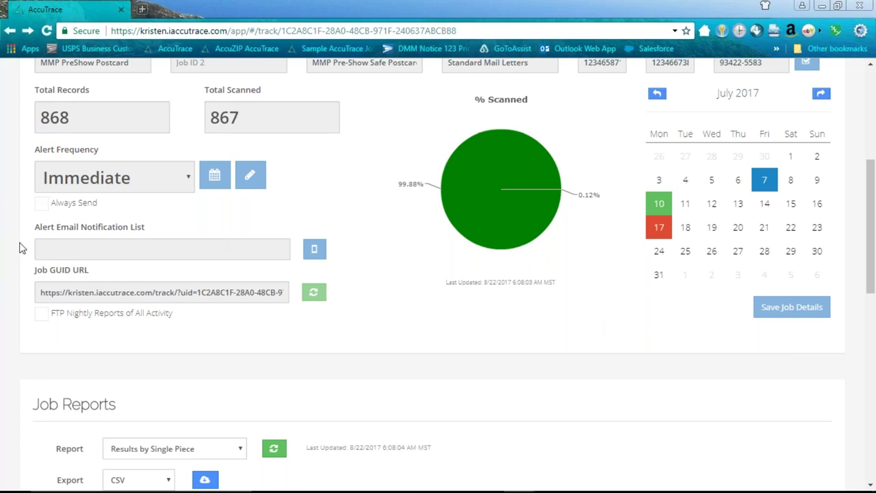
scroll(14, 287, down, 2)
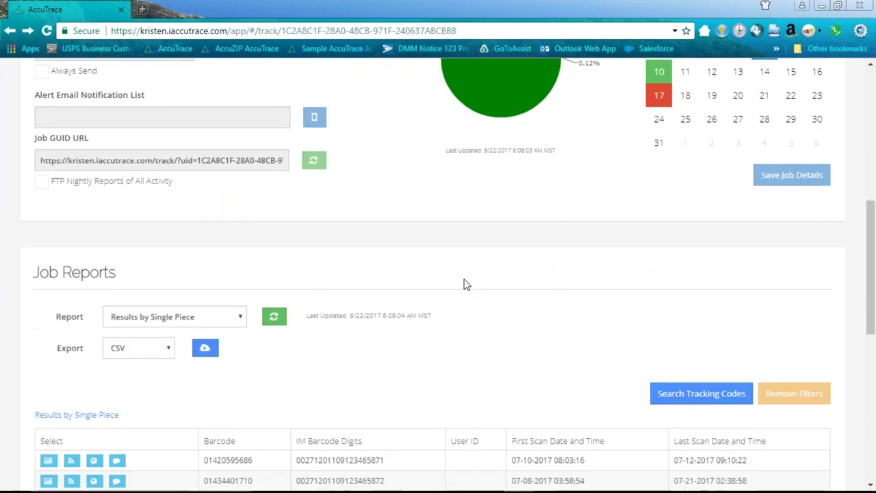
scroll(465, 284, down, 1)
click(240, 257)
click(338, 198)
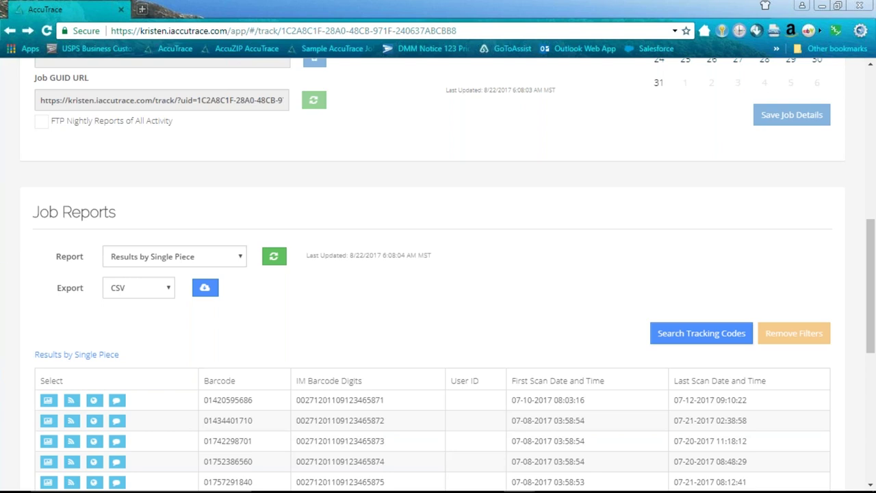
mouse_move(488, 488)
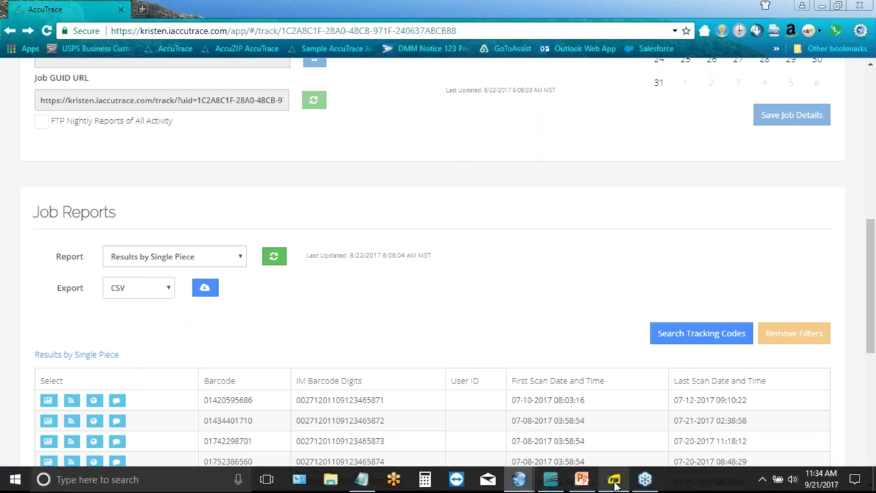
click(615, 480)
click(97, 23)
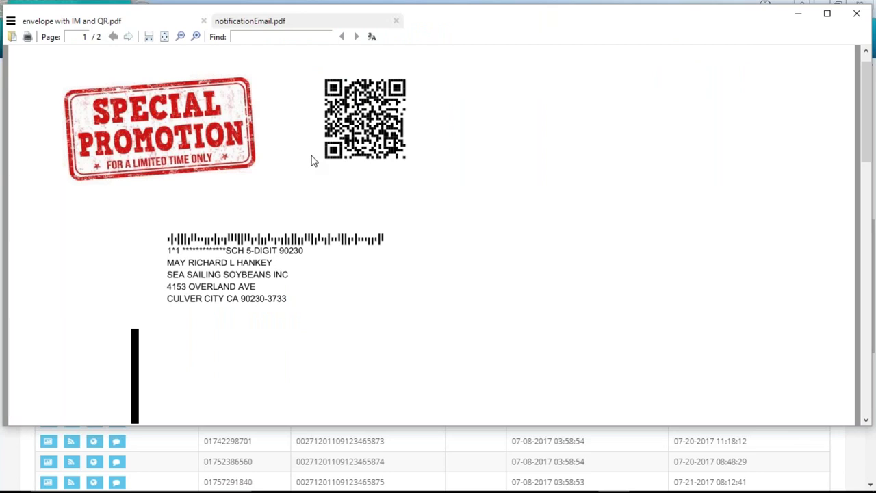
scroll(487, 272, up, 1)
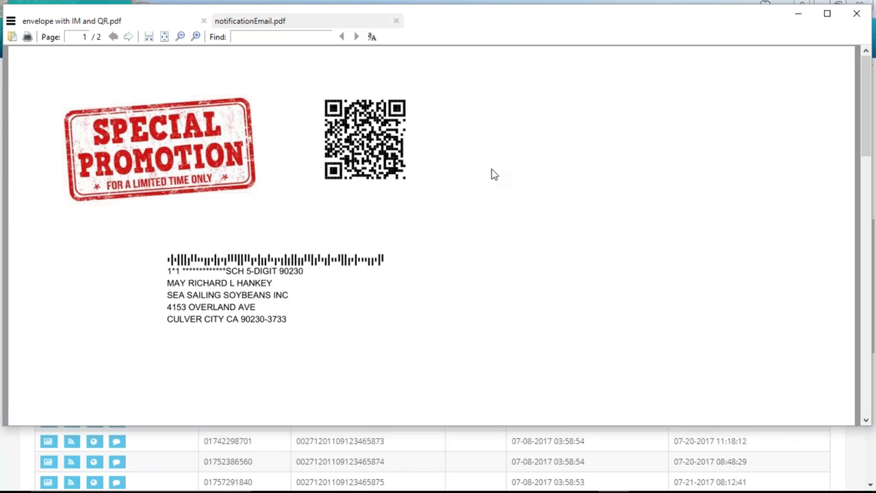
click(173, 448)
- Load the other account's AccuTrace site by its subdomain and scroll its Job List Summary
click(151, 31)
text(eric.iaccutrace.com)
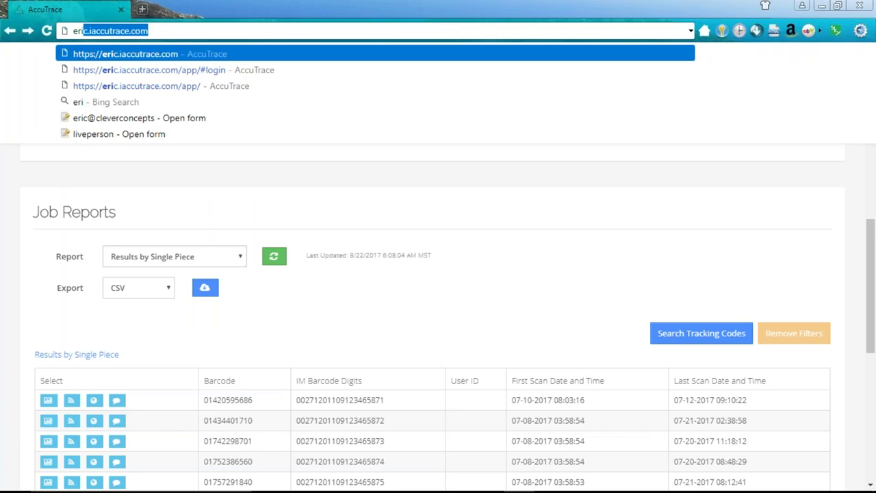
key(Return)
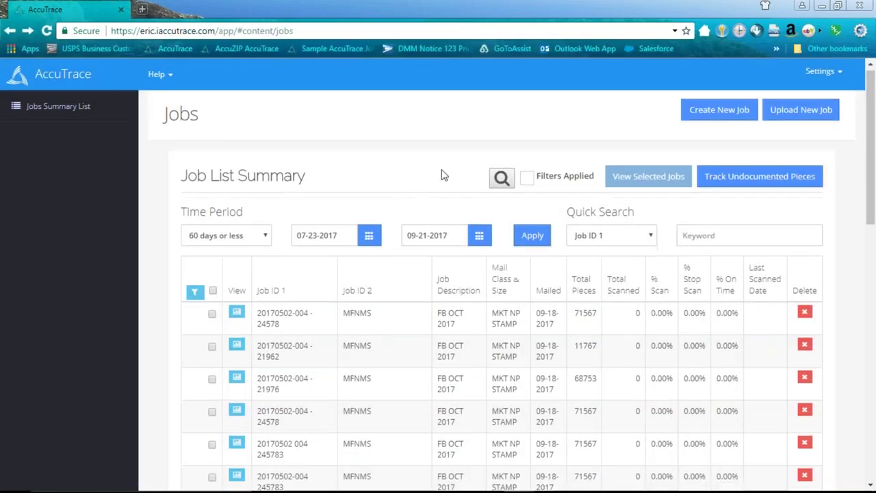
scroll(443, 172, down, 5)
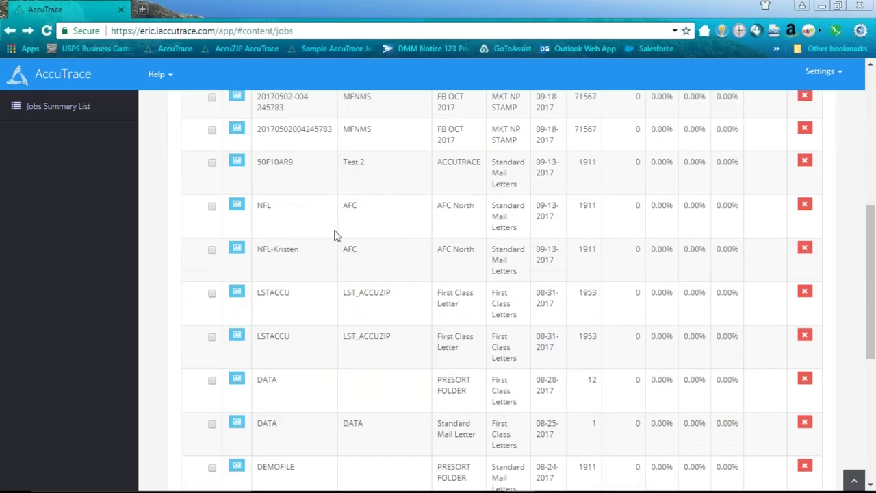
- Open the NFL job's detail page and review its 1911 records, 0 scanned, Alert Frequency None
click(236, 205)
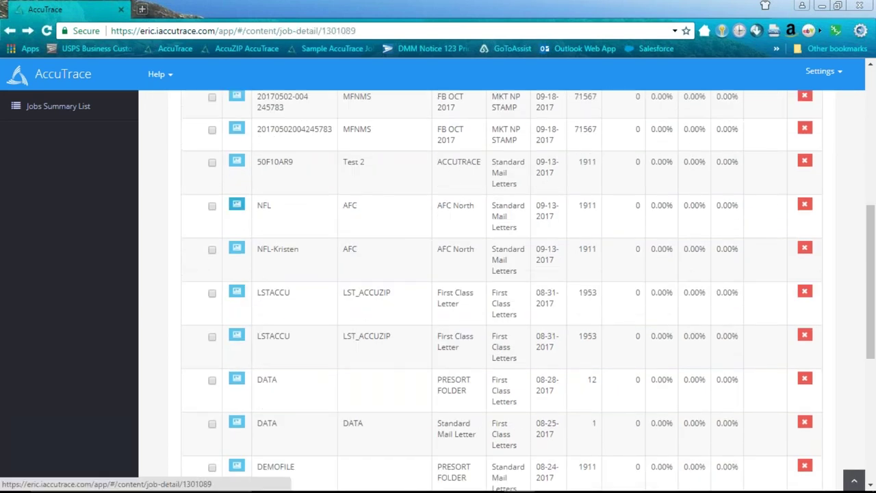
scroll(520, 217, down, 3)
scroll(519, 216, down, 2)
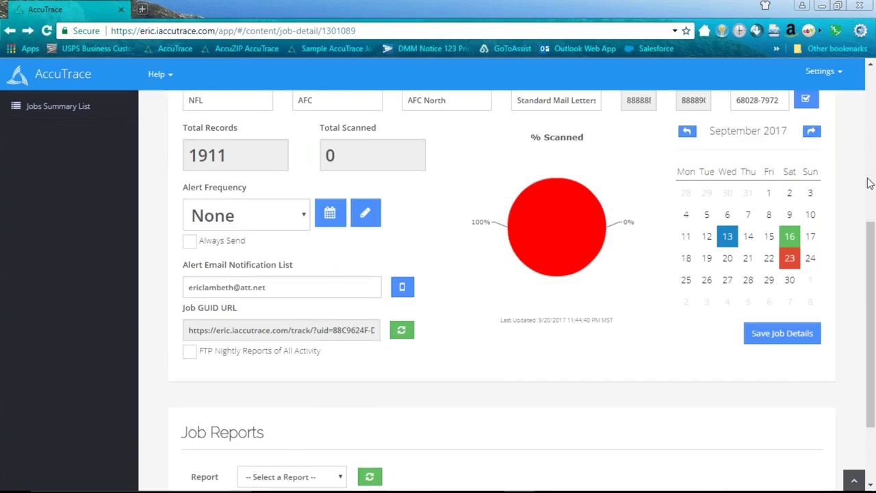
drag(871, 235, 861, 335)
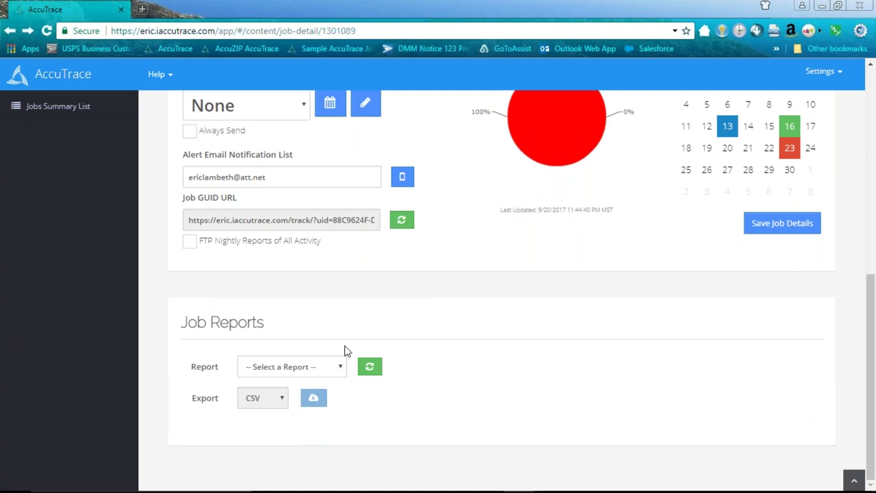
scroll(381, 292, up, 2)
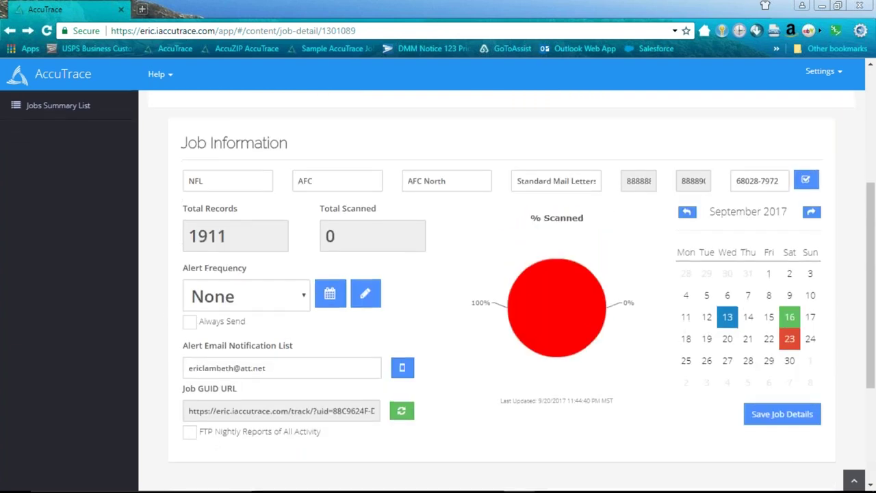
scroll(410, 314, down, 2)
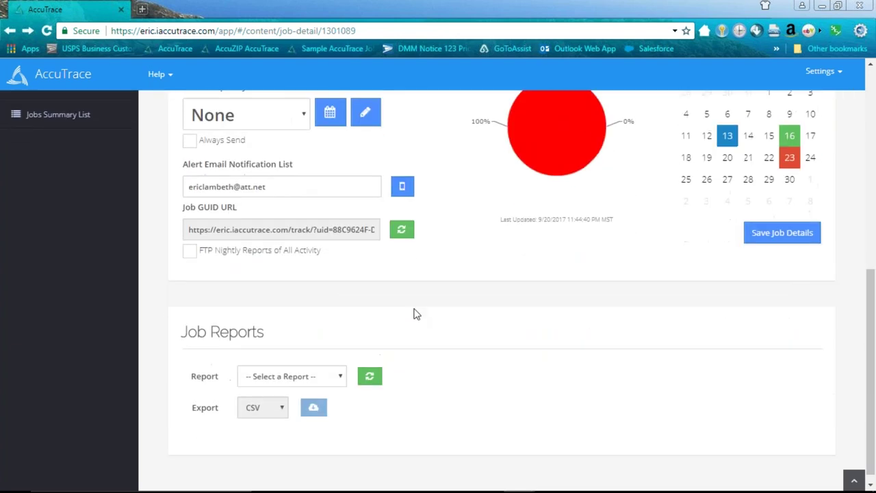
scroll(493, 288, up, 3)
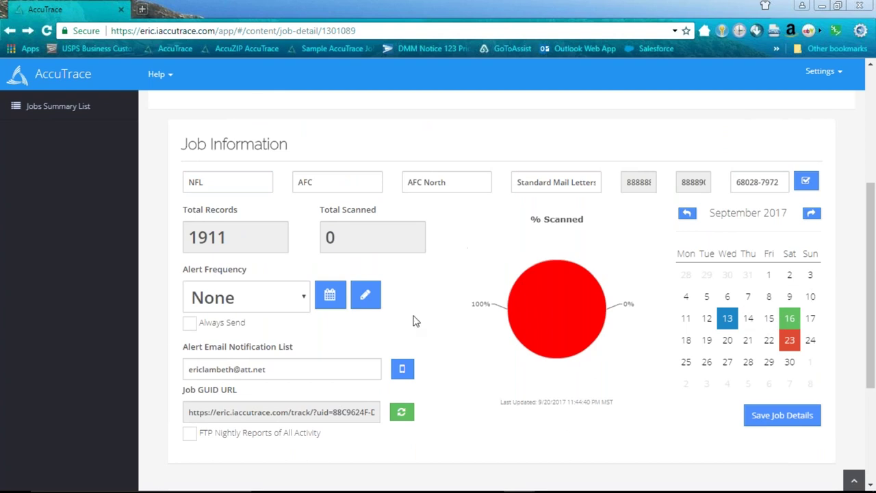
click(304, 299)
click(411, 288)
click(305, 309)
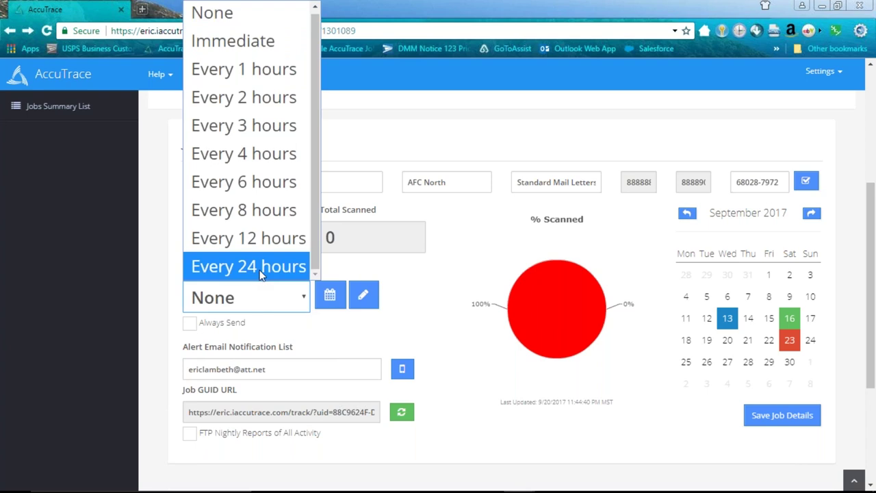
click(276, 318)
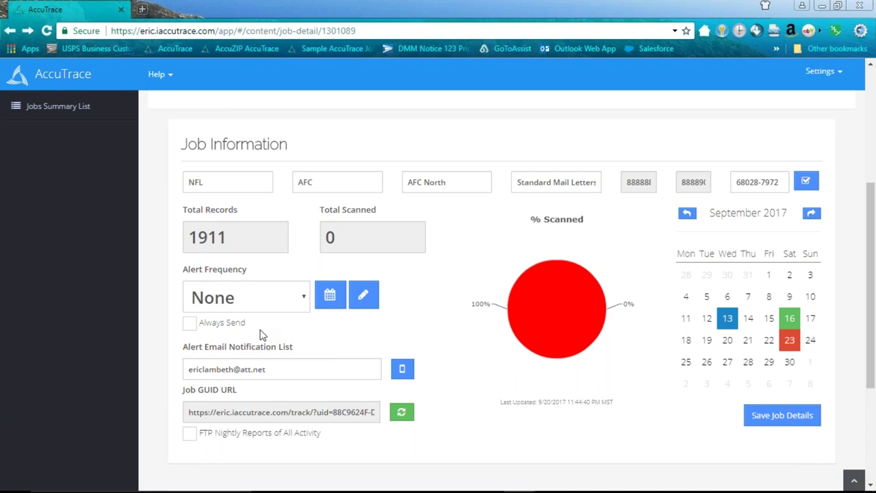
click(303, 297)
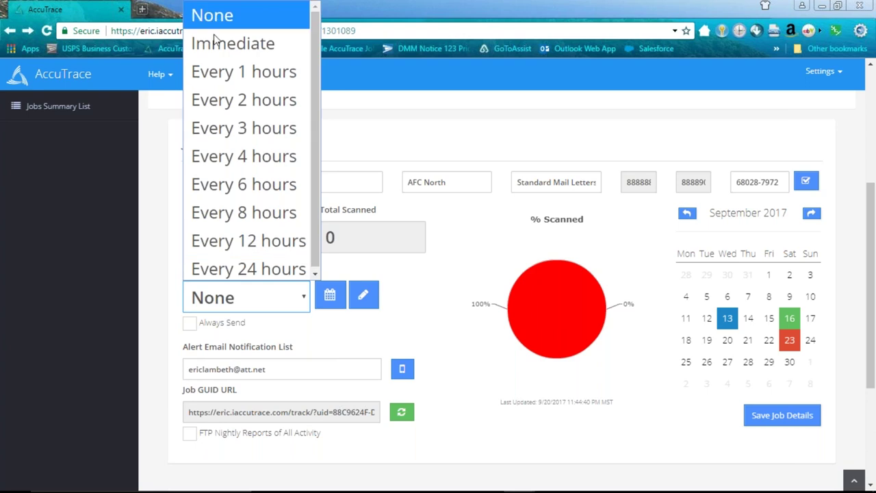
click(460, 396)
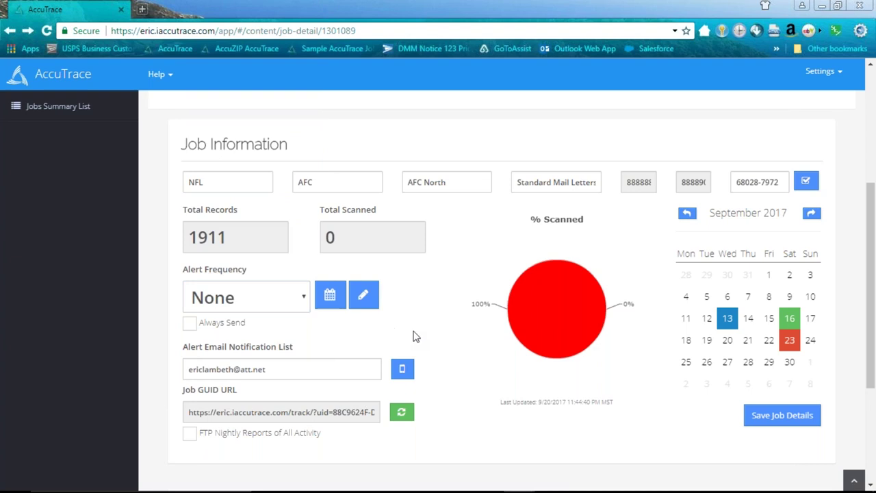
scroll(418, 338, down, 1)
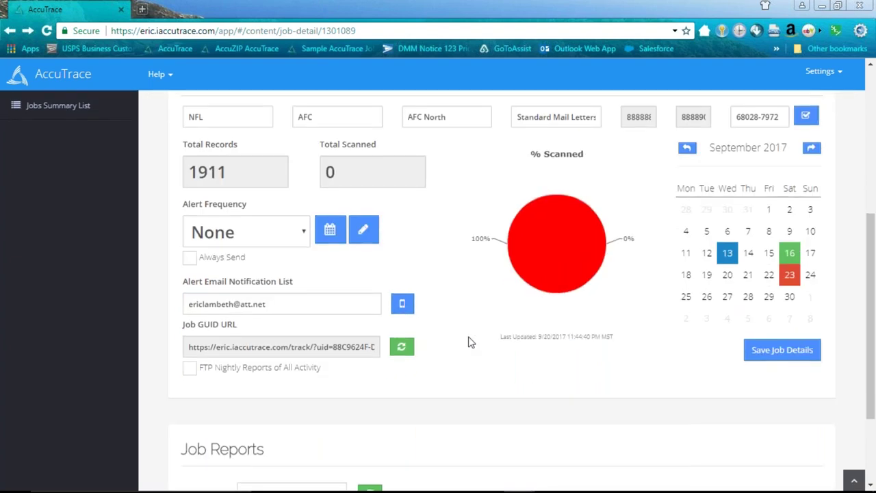
scroll(470, 340, down, 2)
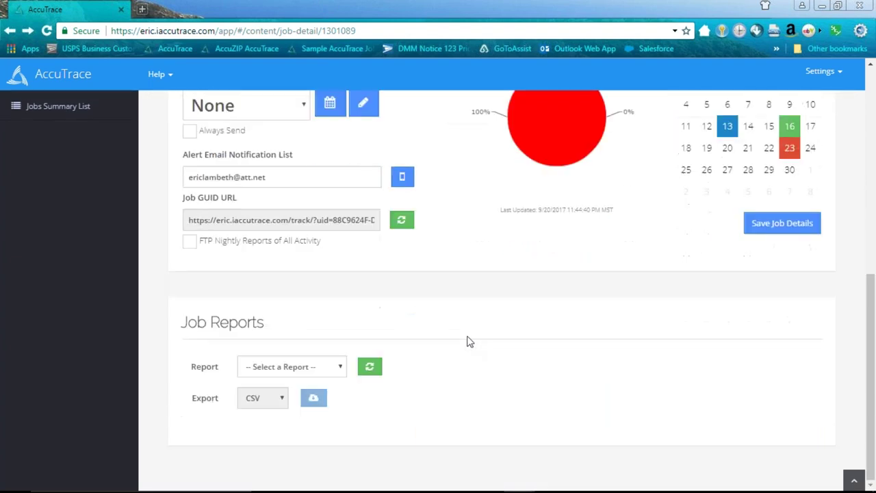
- Switch the NFL job's Job Reports to Create Tracking URLs, showing barcodes and their tracking URLs
click(342, 368)
scroll(391, 288, down, 1)
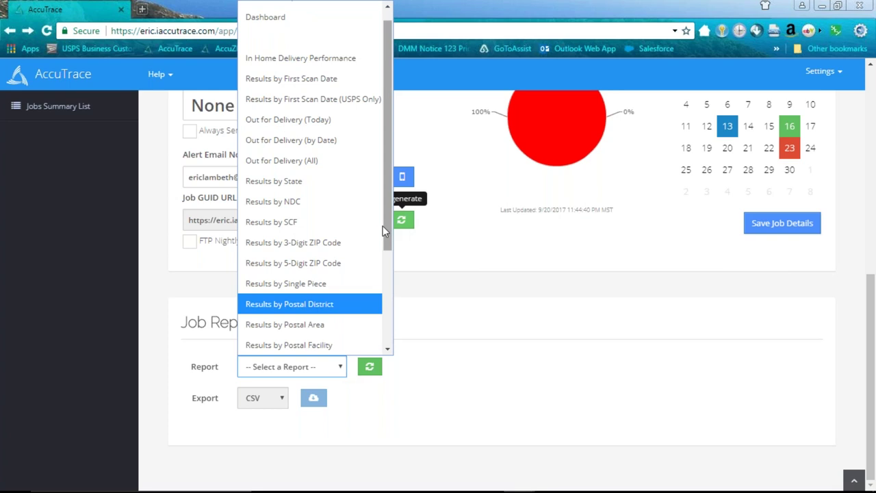
drag(390, 237, 391, 337)
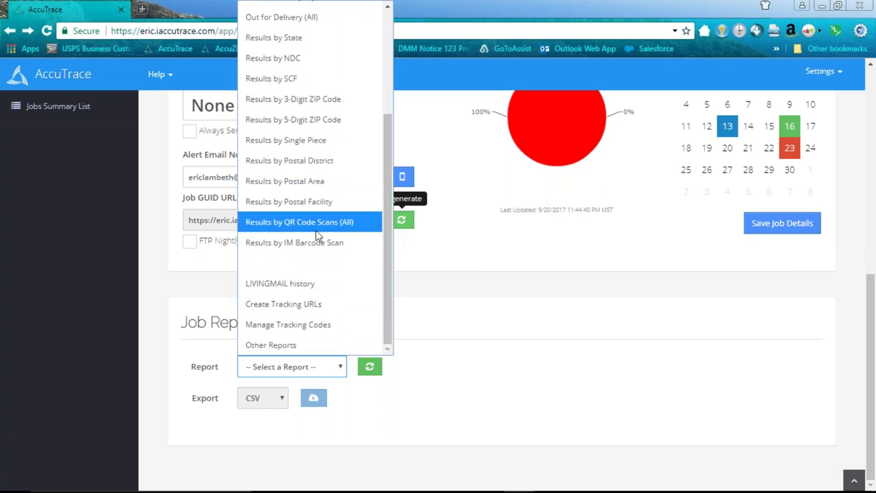
click(287, 306)
scroll(543, 255, down, 3)
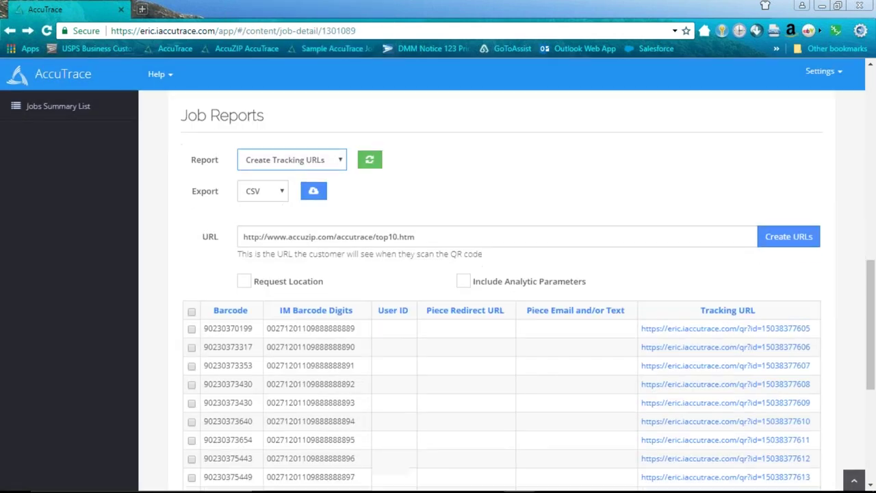
drag(869, 273, 871, 307)
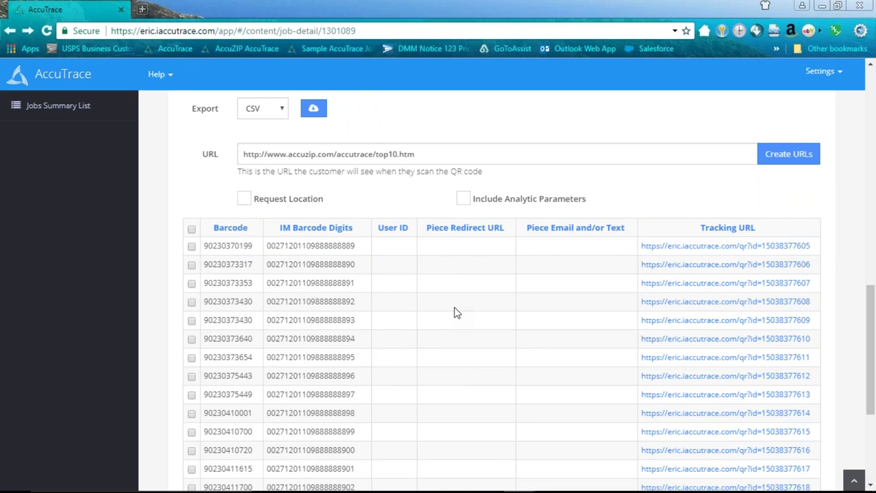
scroll(457, 313, down, 1)
click(404, 238)
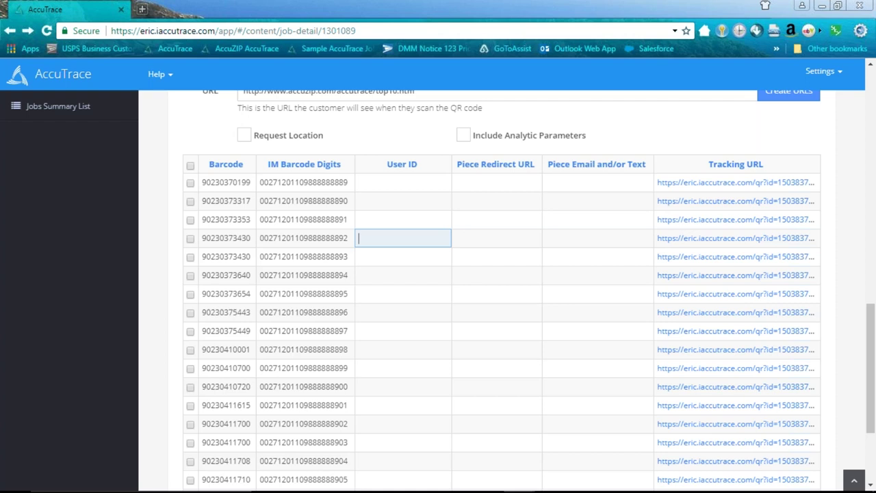
click(397, 279)
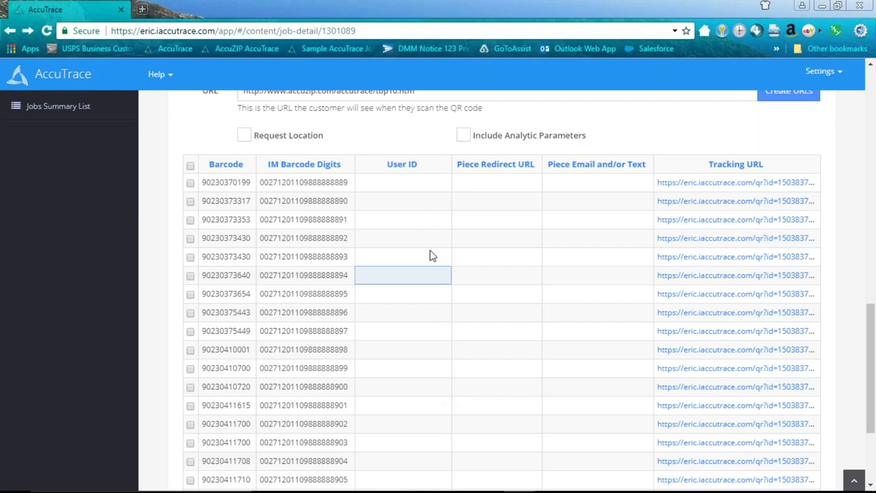
click(577, 229)
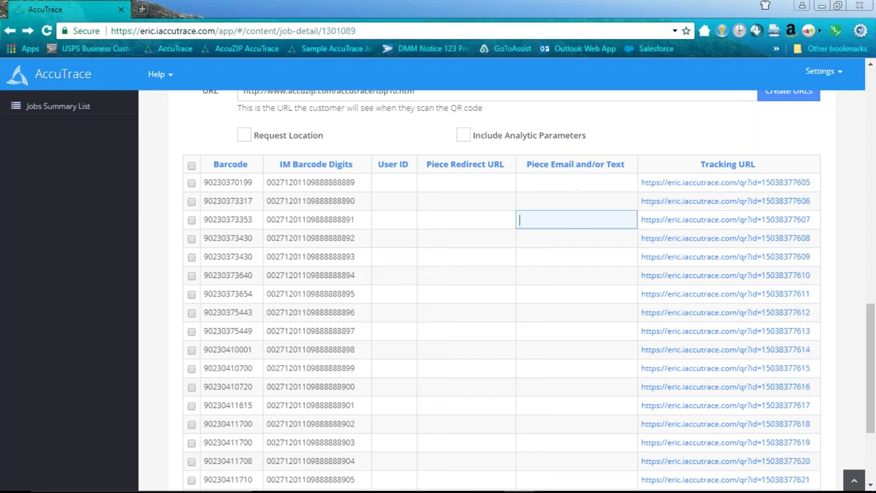
click(482, 229)
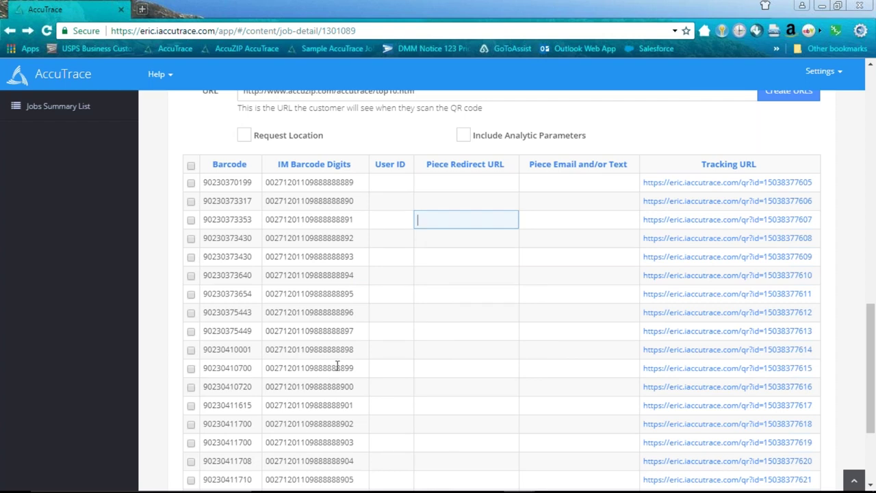
click(441, 381)
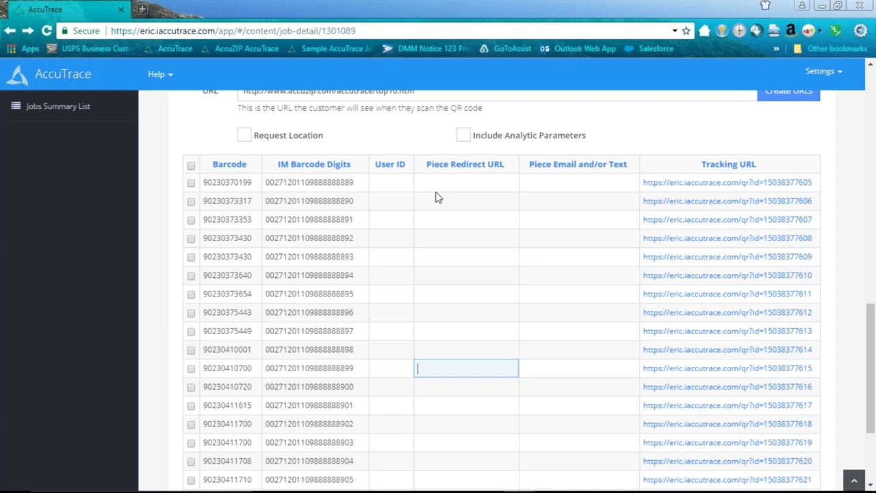
scroll(473, 241, up, 2)
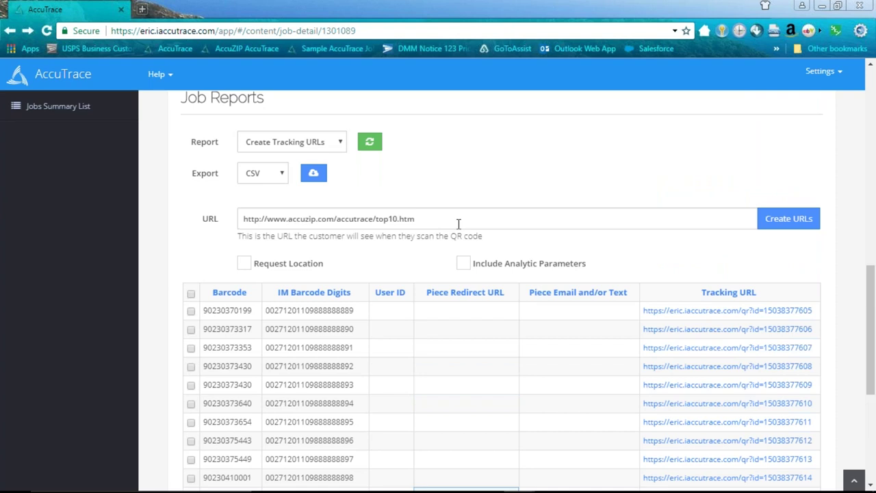
scroll(488, 282, down, 2)
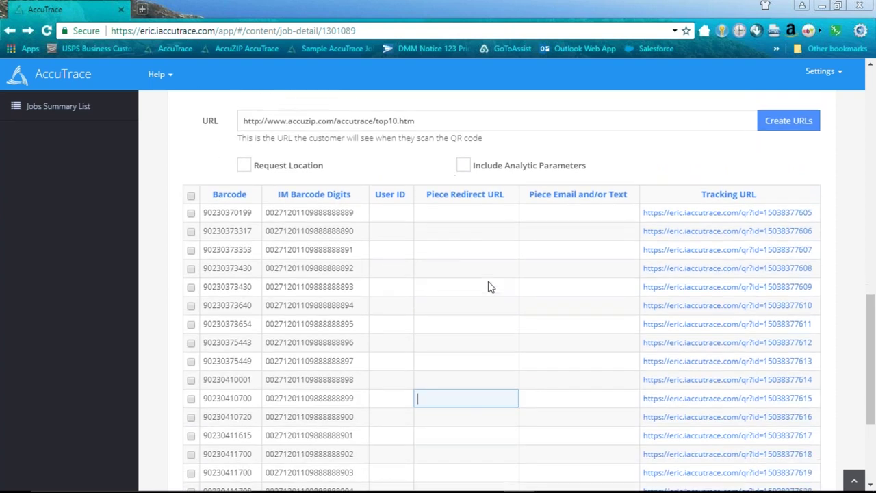
- Review the redirect URL, then scroll down to the list of tracking URLs
scroll(489, 251, up, 3)
drag(426, 283, 229, 264)
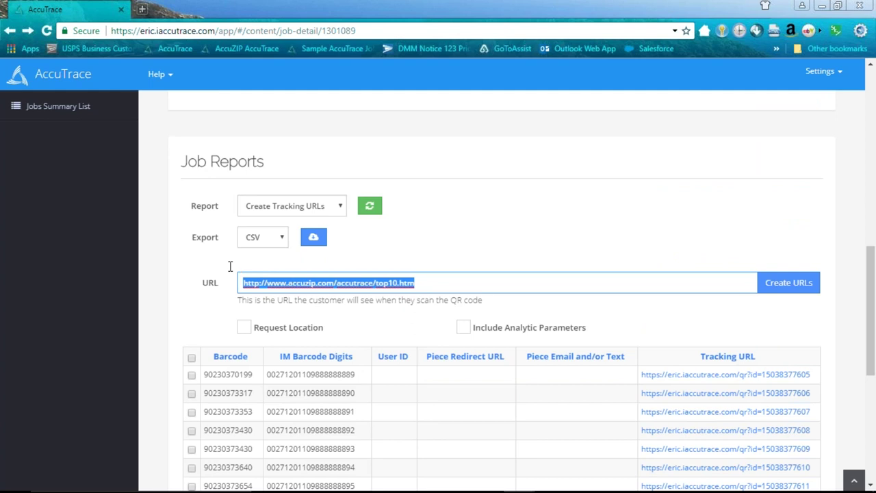
click(483, 286)
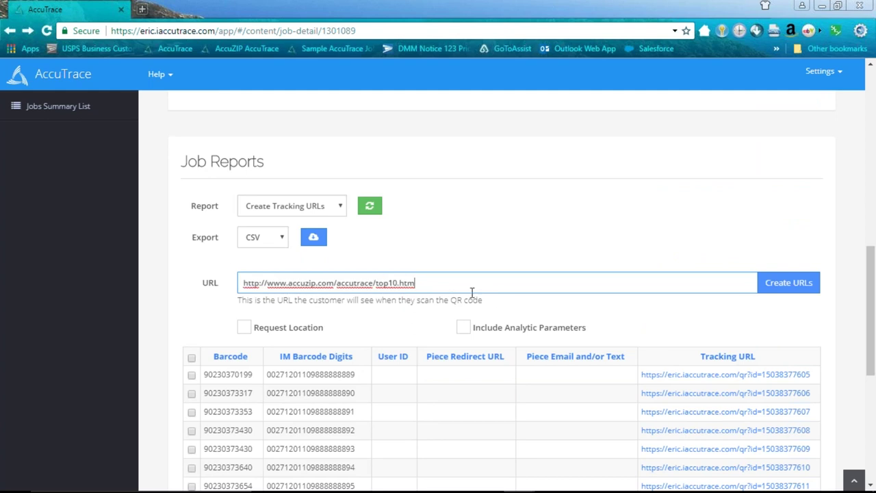
scroll(655, 358, down, 2)
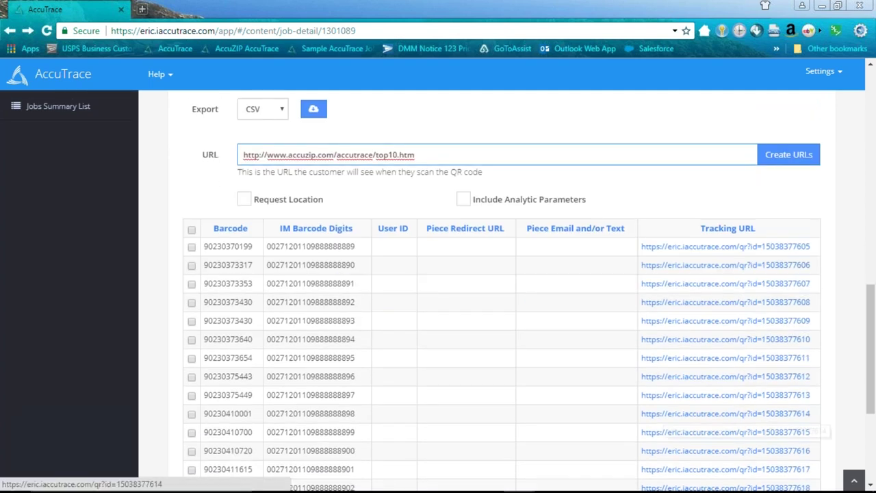
scroll(628, 367, down, 1)
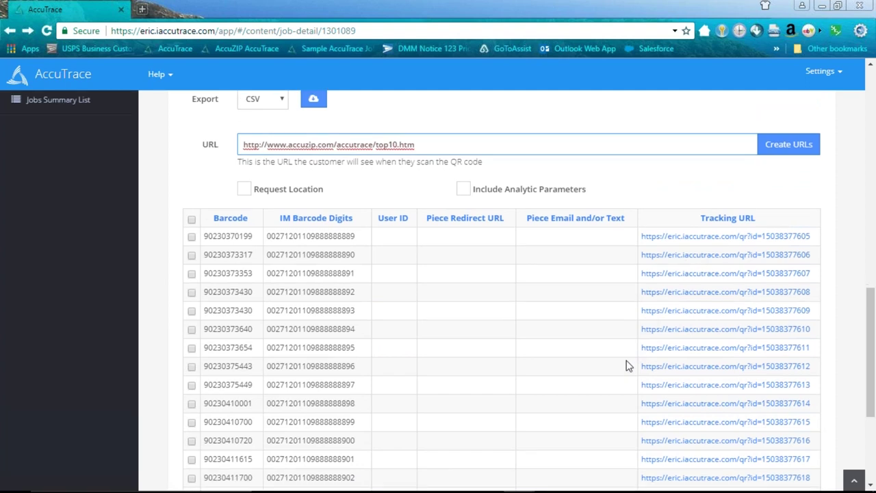
scroll(629, 366, down, 1)
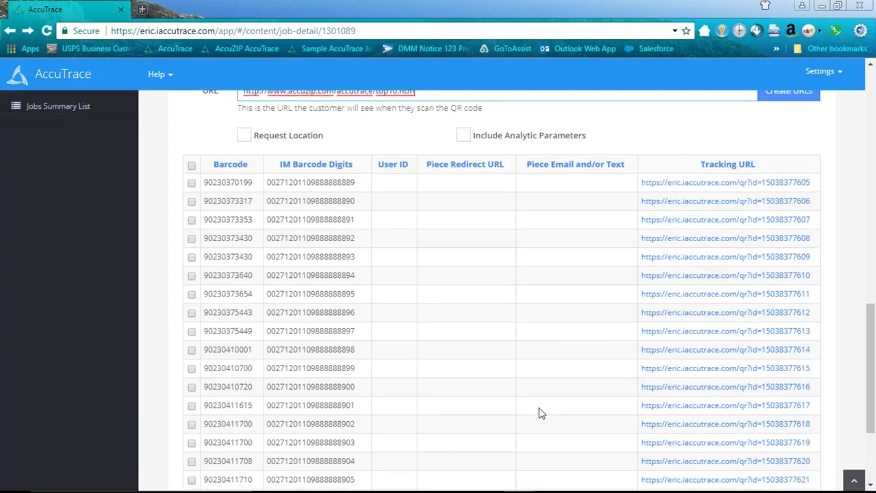
- Open the first tracking URL in a new tab, view the Top 10 Reasons page, then return
right_click(688, 183)
click(713, 194)
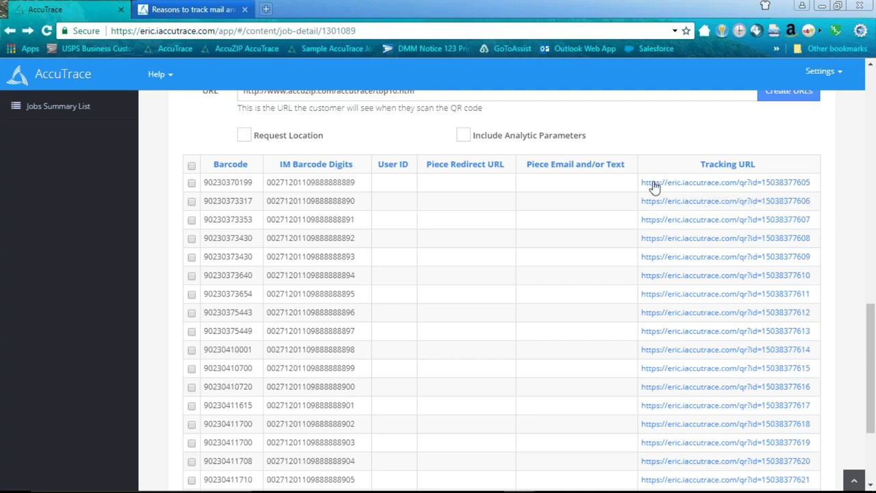
click(189, 9)
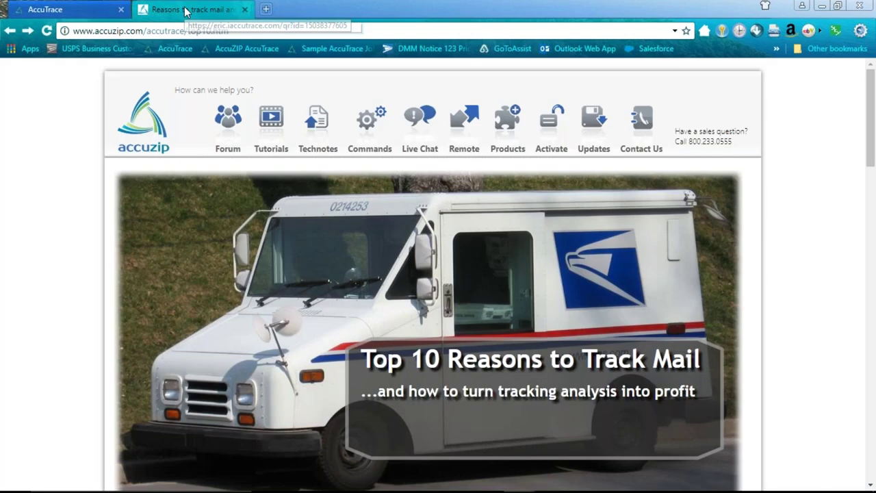
scroll(561, 273, down, 1)
scroll(636, 230, up, 1)
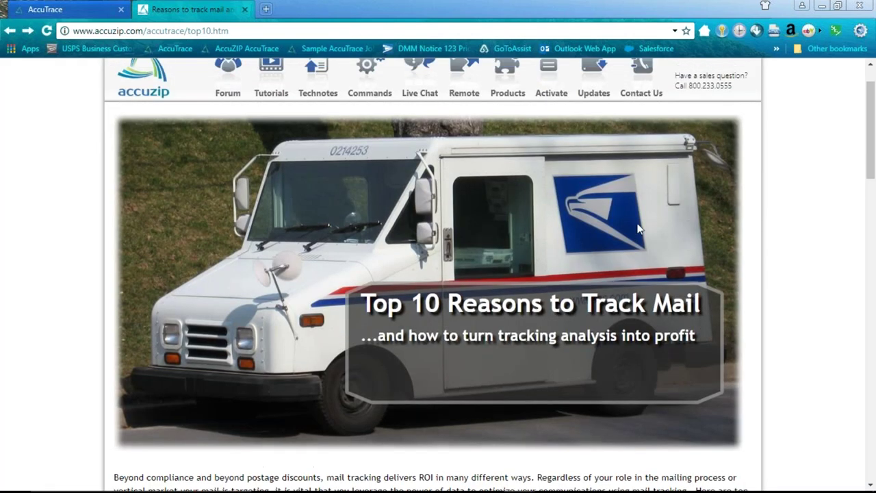
click(69, 9)
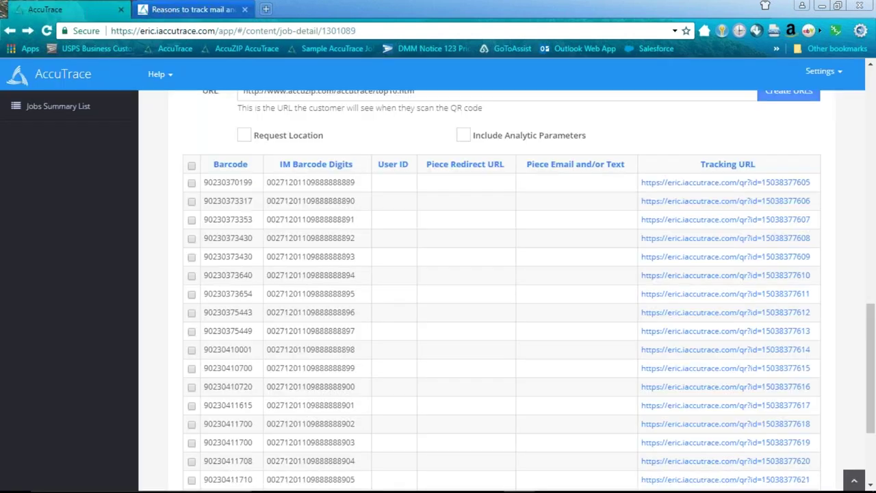
- Check the QR code on the envelope PDF, then bring the AccuTrace job page back
scroll(414, 158, up, 1)
drag(415, 155, 253, 154)
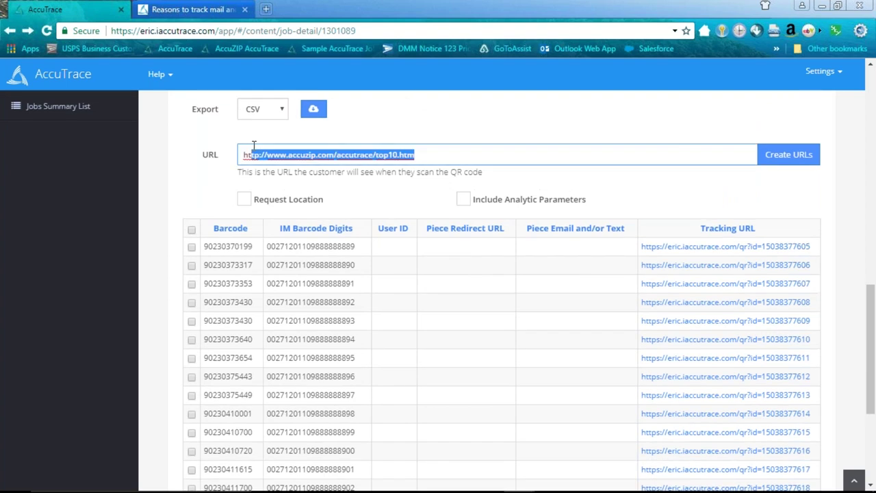
mouse_move(586, 488)
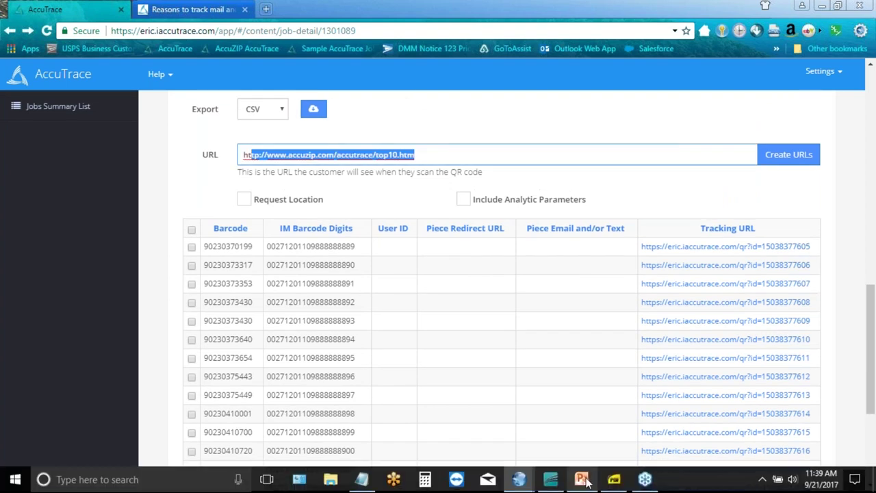
click(614, 479)
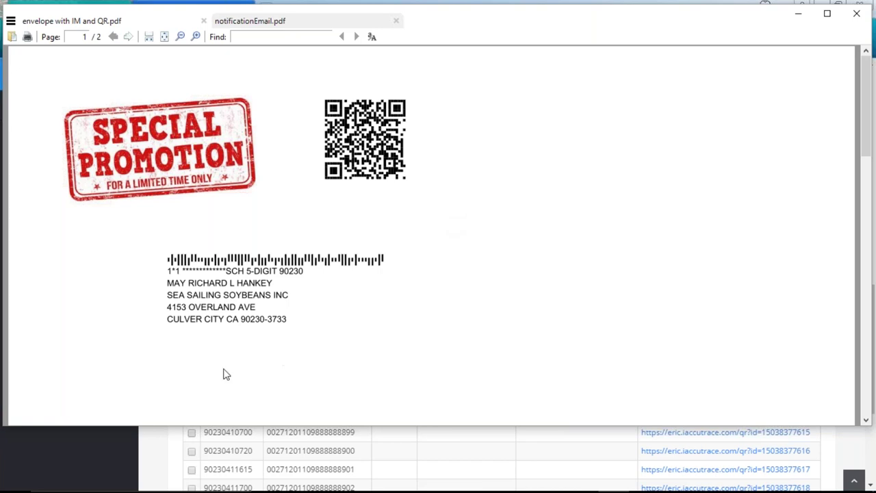
click(130, 438)
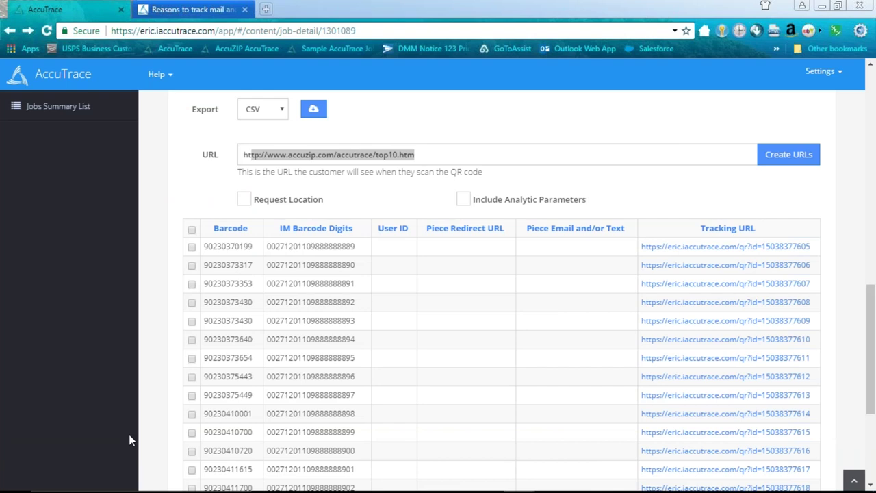
- Show the Results by QR Code Scans (All) report with each scan's barcode, location and device
scroll(398, 212, up, 2)
click(330, 207)
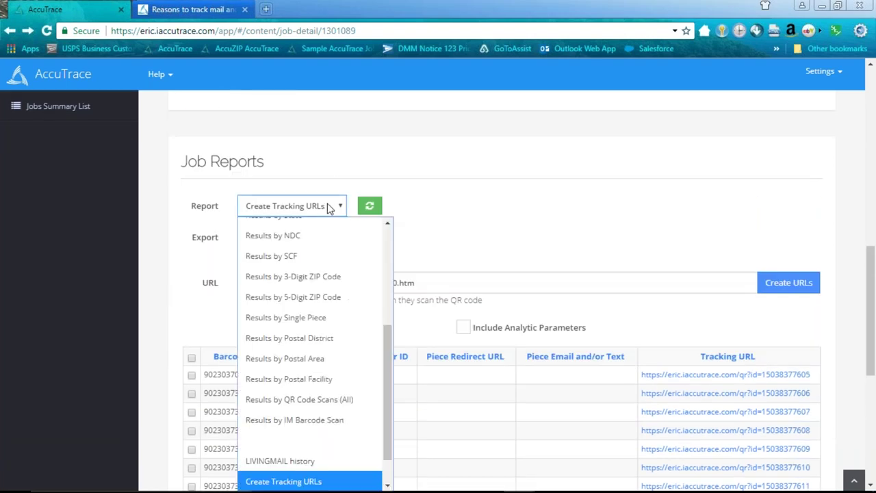
scroll(370, 308, up, 1)
scroll(389, 389, down, 1)
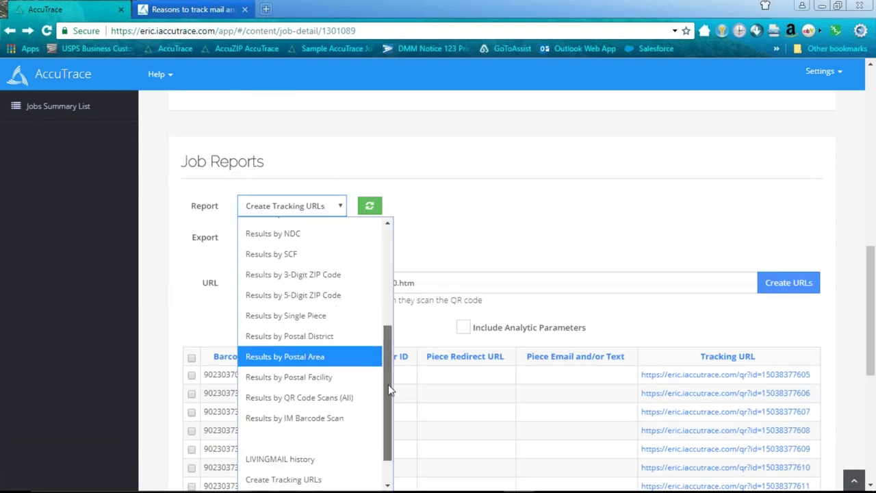
scroll(389, 390, down, 1)
click(310, 363)
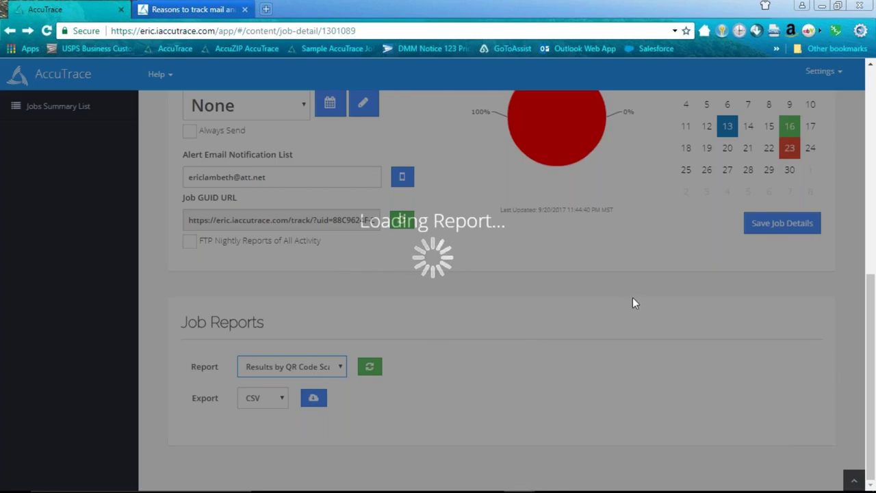
scroll(640, 305, down, 2)
scroll(640, 308, down, 3)
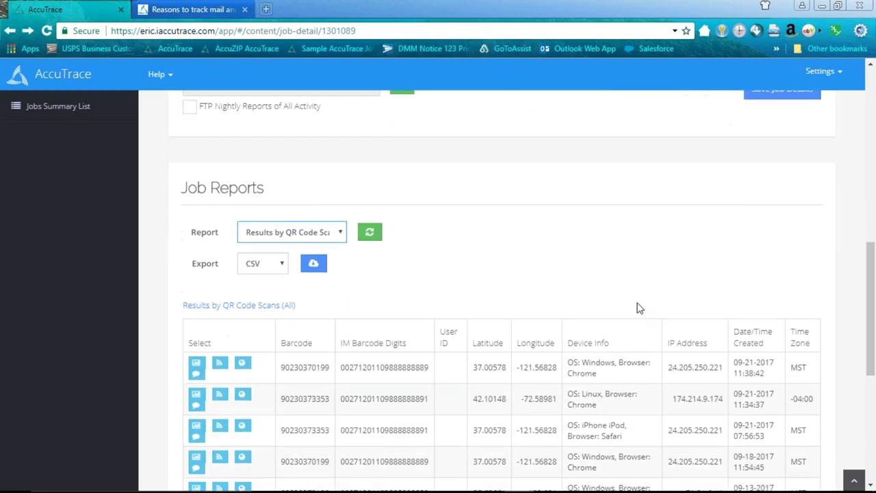
scroll(721, 329, up, 1)
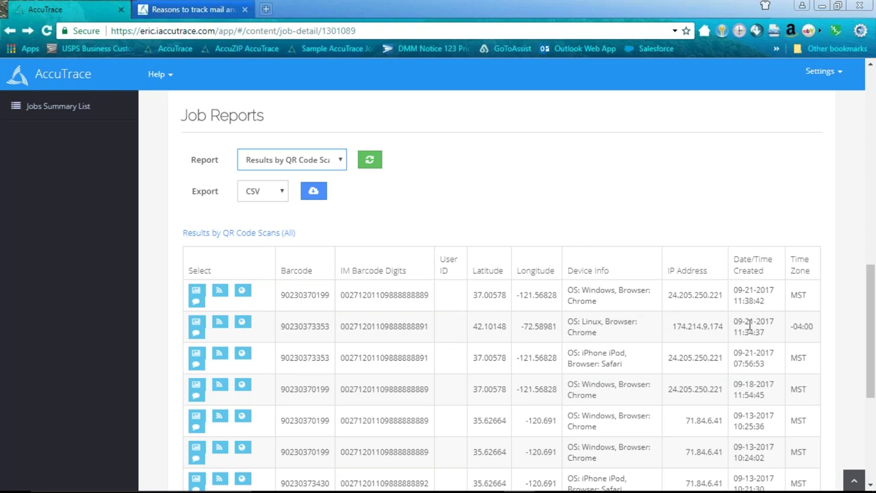
scroll(694, 234, down, 2)
scroll(694, 234, up, 2)
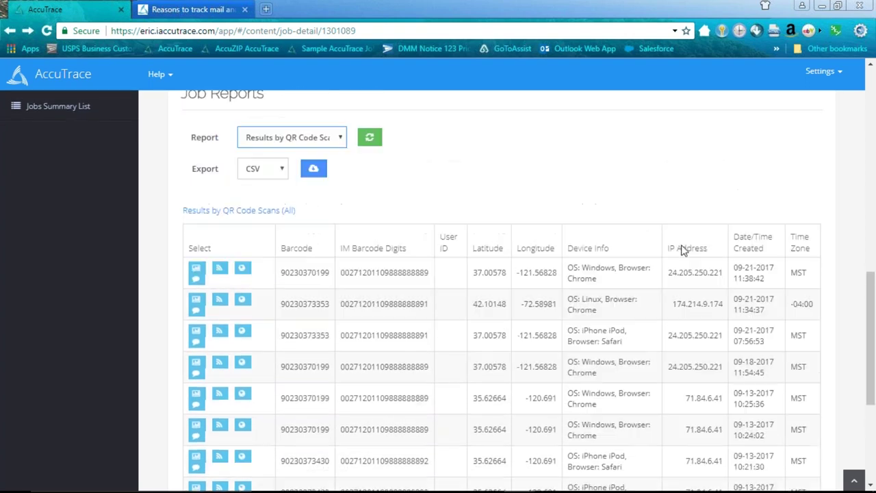
scroll(682, 250, up, 1)
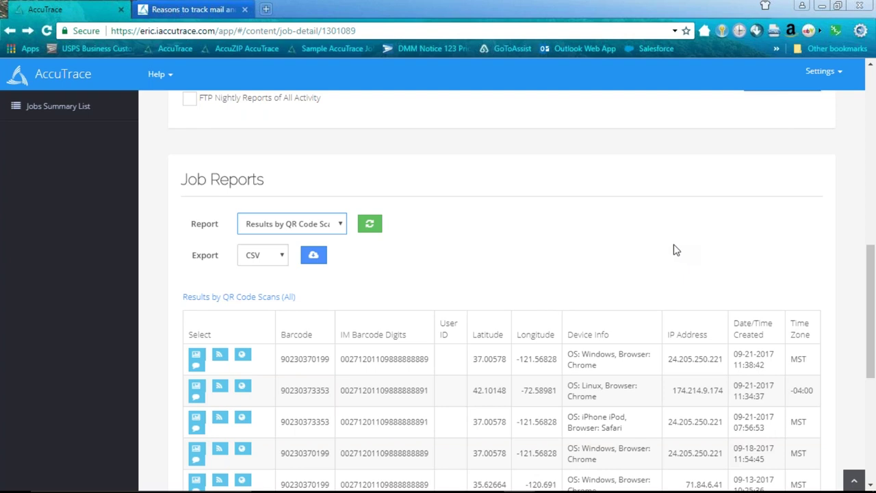
click(644, 243)
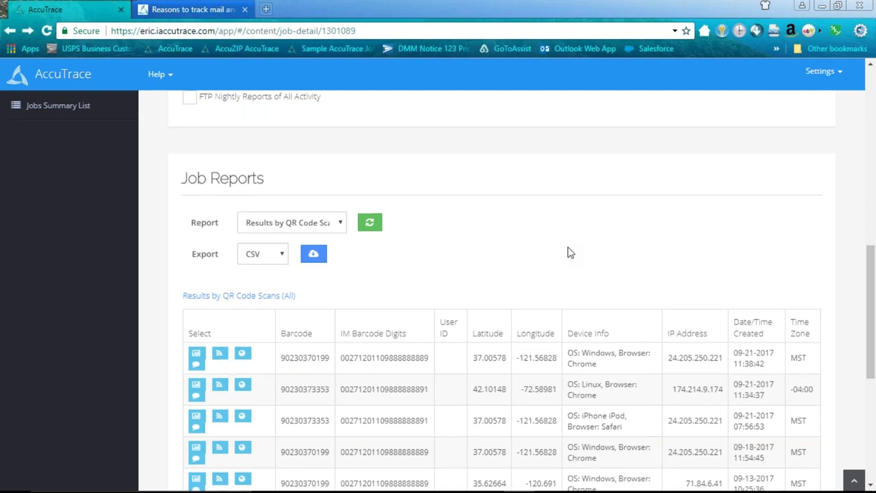
scroll(569, 255, down, 1)
scroll(547, 237, up, 1)
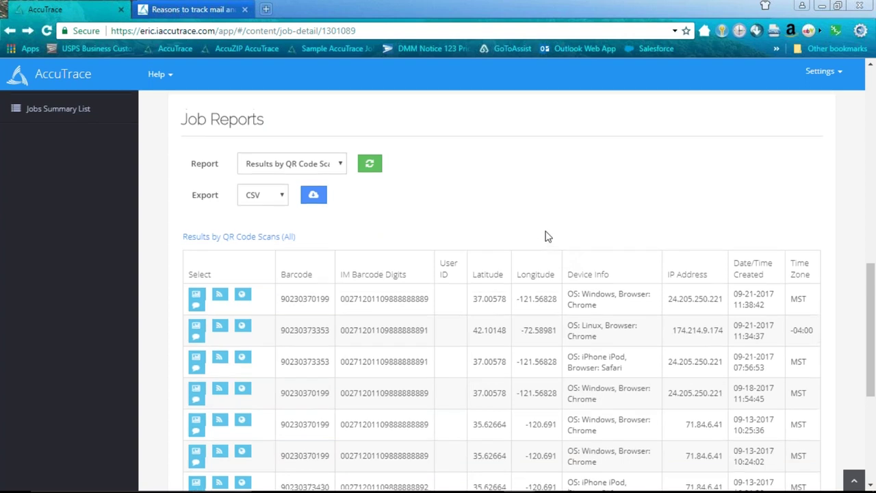
scroll(391, 247, up, 4)
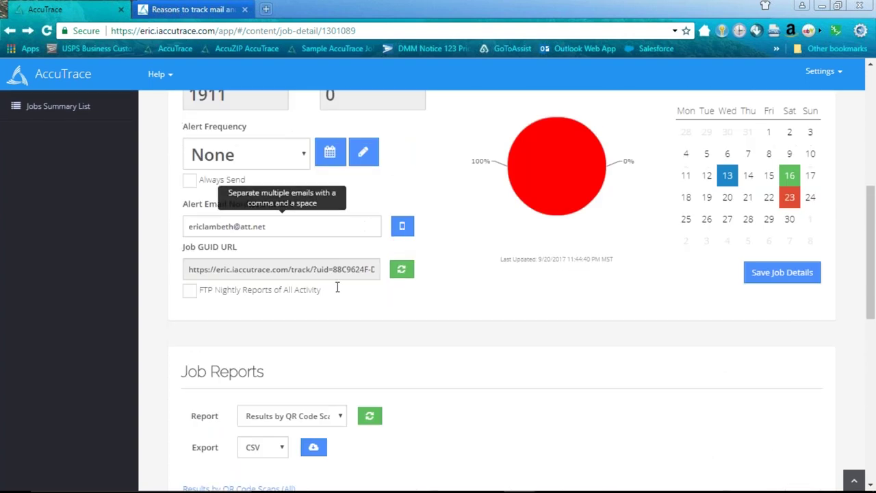
- Bring up the Create Tracking URLs report again for the NFL job
click(344, 417)
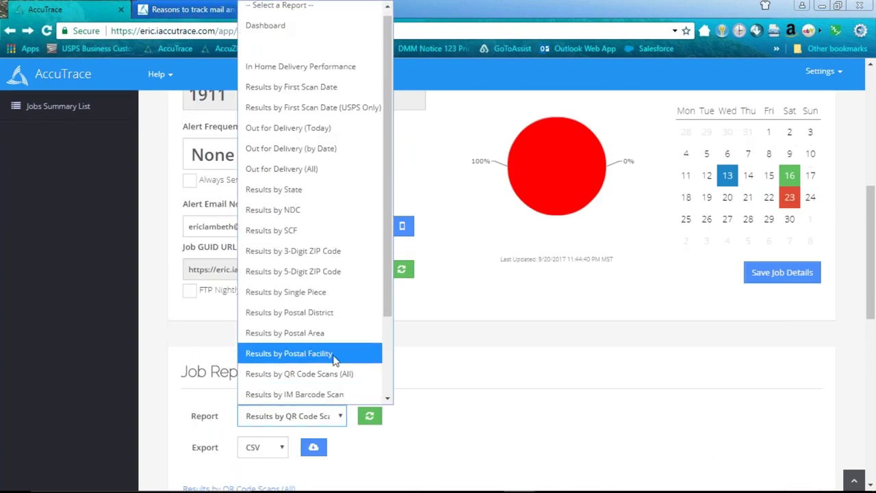
scroll(376, 320, down, 3)
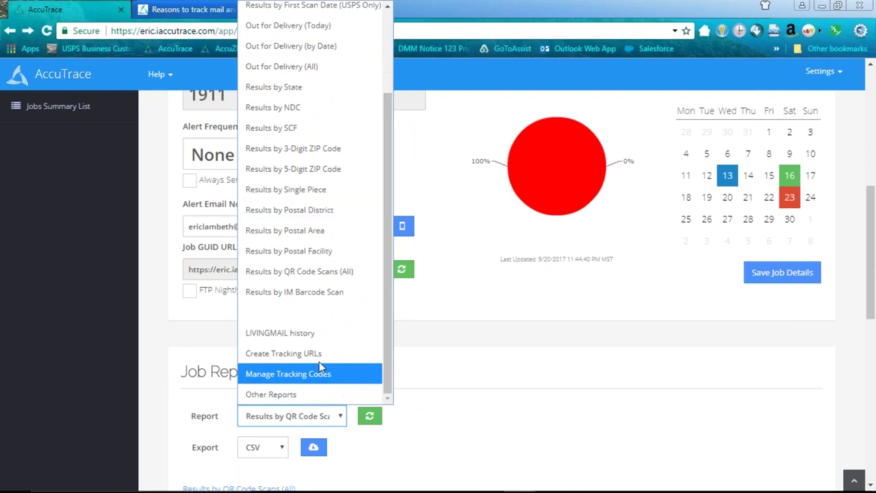
click(311, 354)
scroll(517, 393, down, 2)
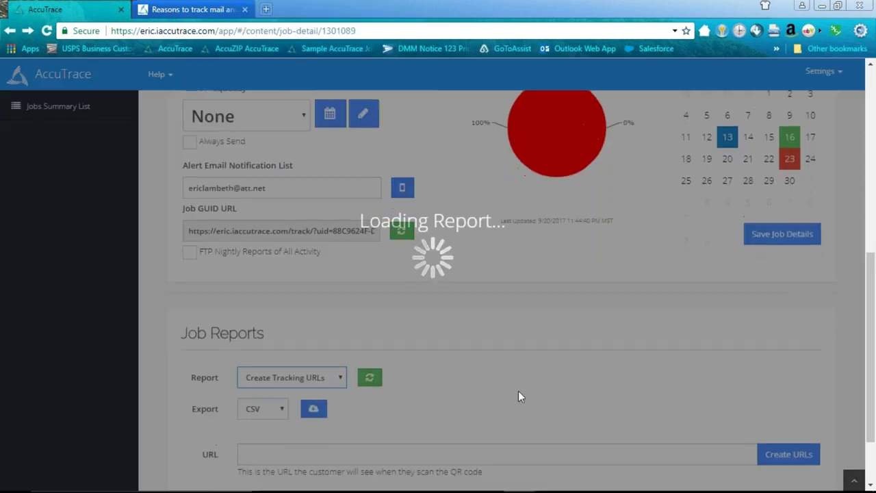
scroll(518, 397, down, 4)
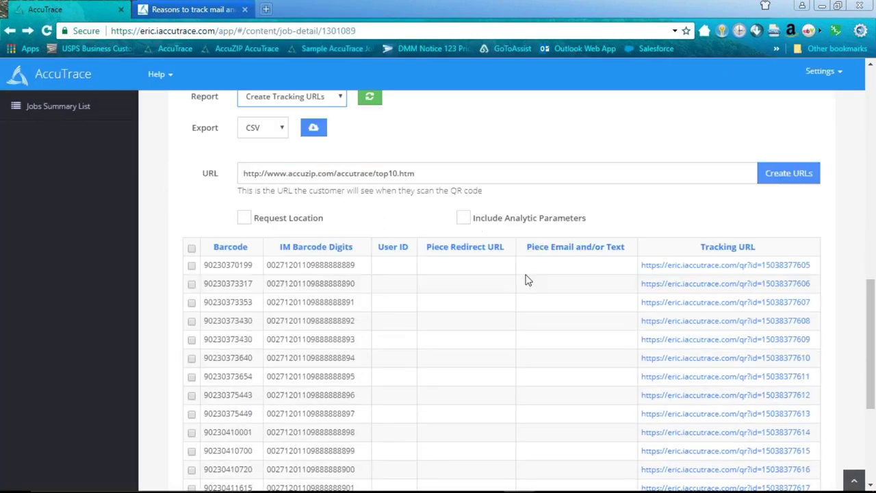
click(472, 174)
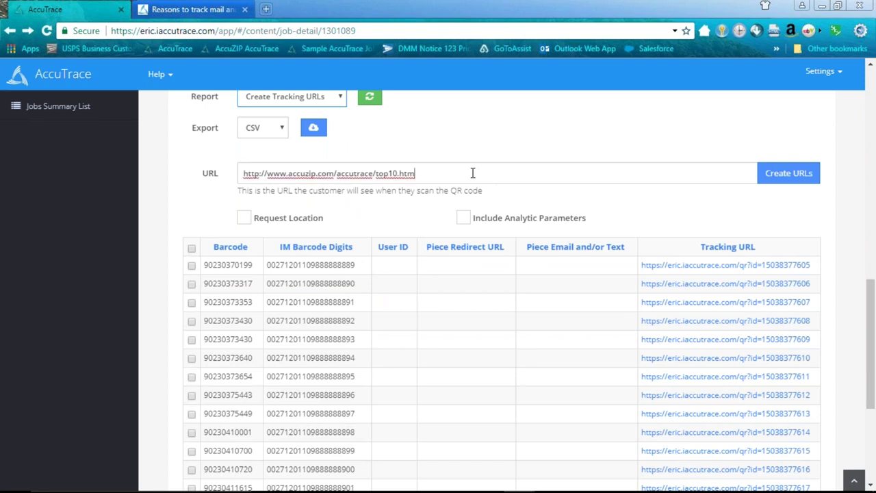
triple_click(473, 173)
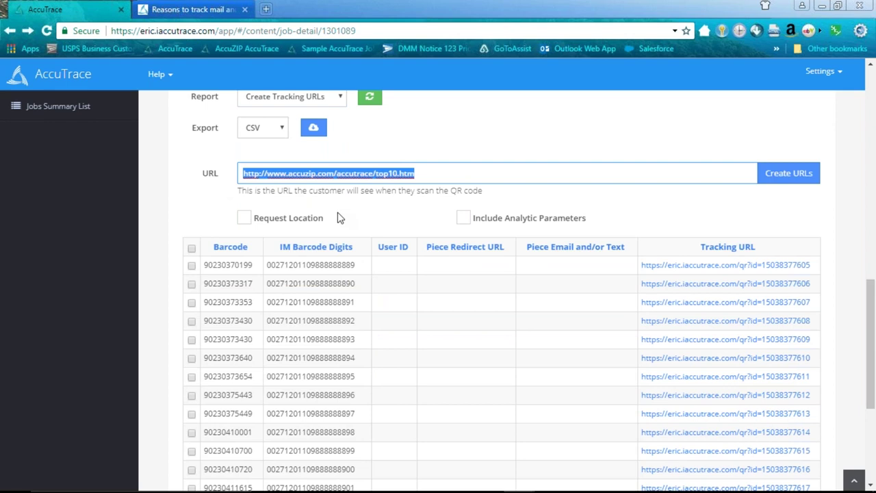
click(431, 174)
drag(432, 174, 376, 172)
key(BackSpace)
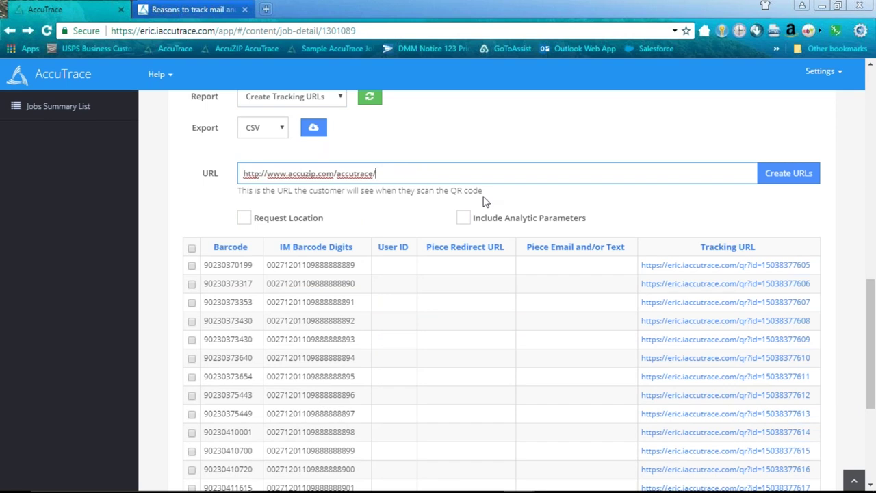
click(776, 176)
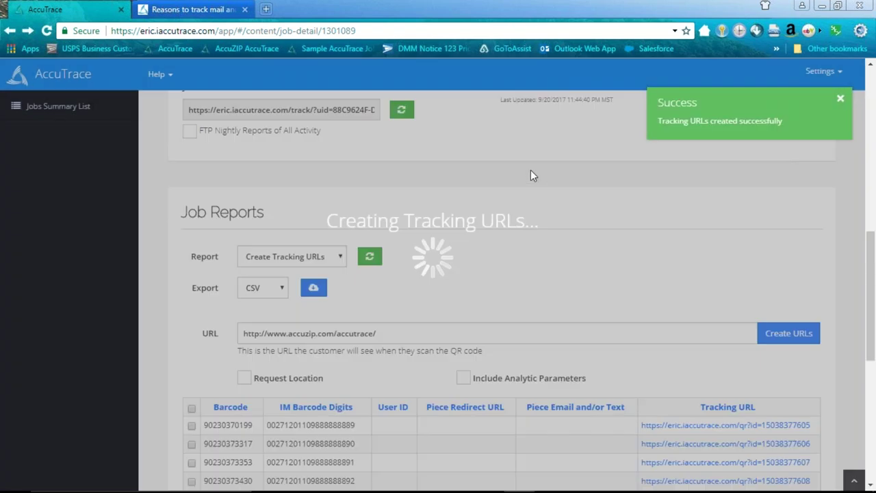
scroll(530, 176, down, 1)
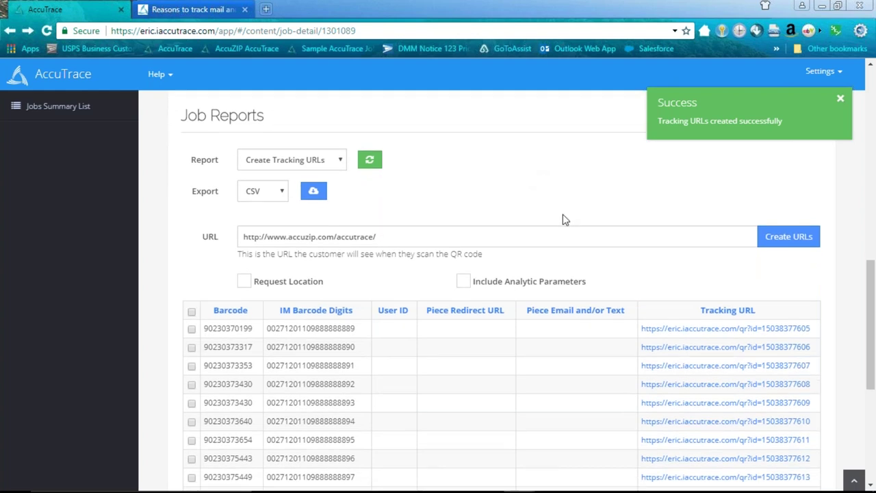
scroll(555, 208, down, 2)
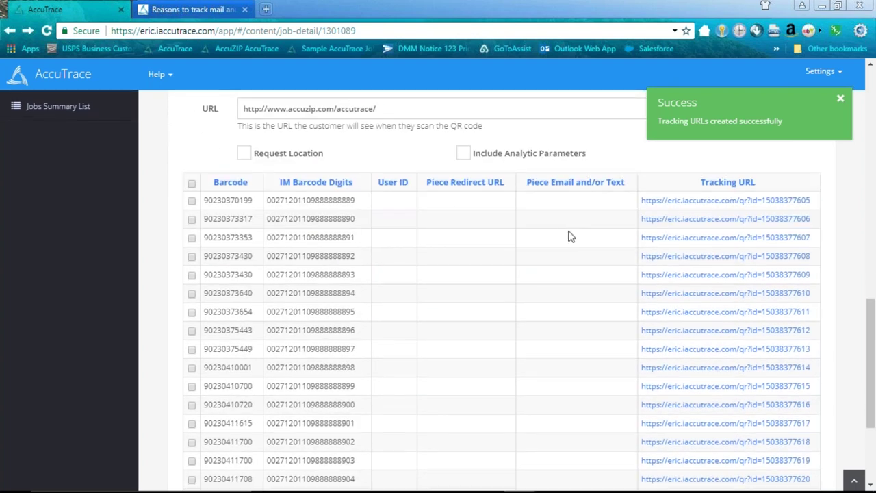
scroll(565, 231, up, 1)
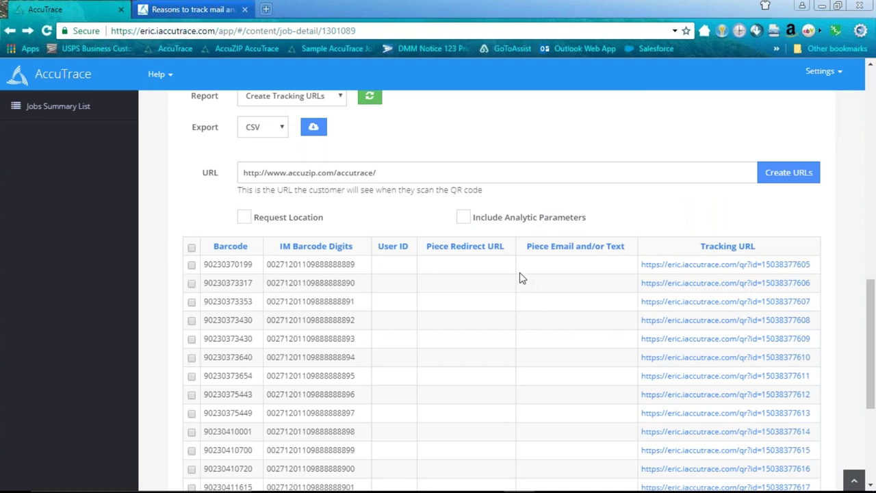
- Confirm the first tracking URL now opens the AccuTrace product page, then bring up the envelope PDF
right_click(729, 269)
click(730, 273)
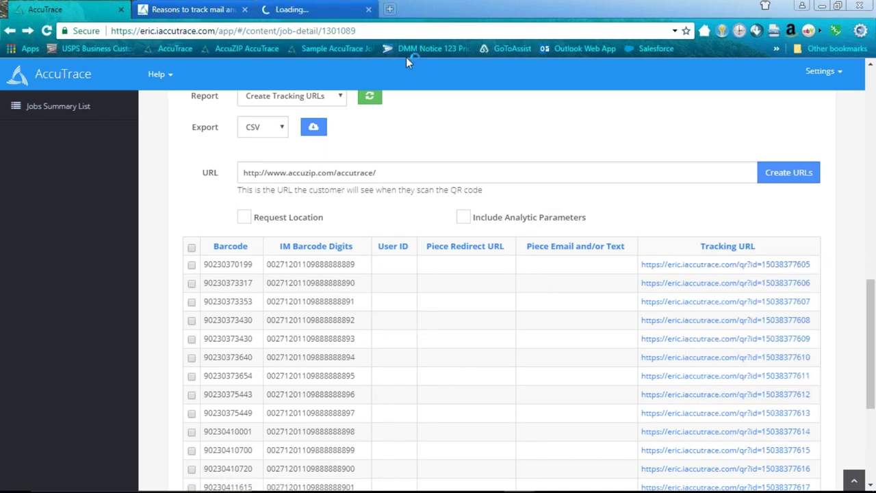
click(350, 12)
scroll(603, 239, down, 7)
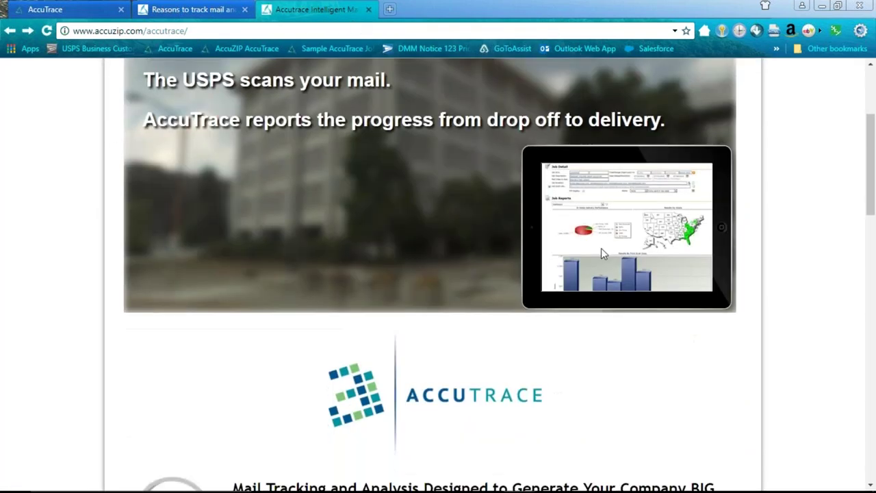
scroll(603, 254, up, 6)
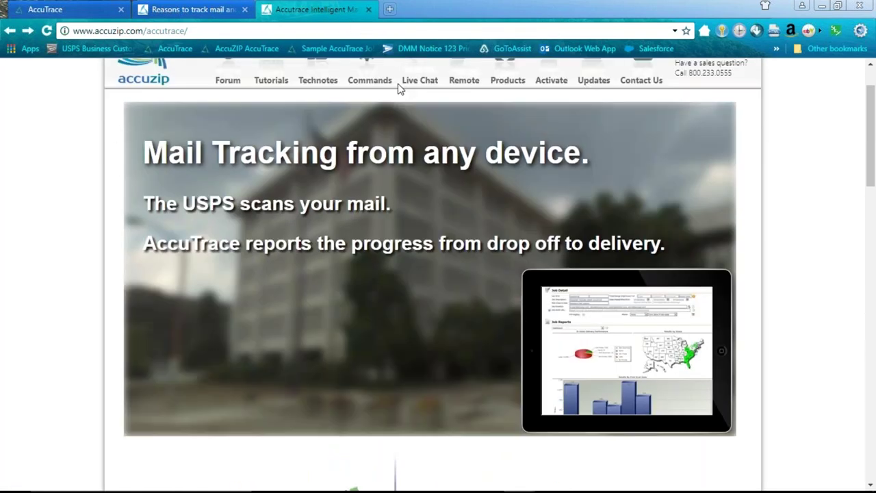
click(614, 483)
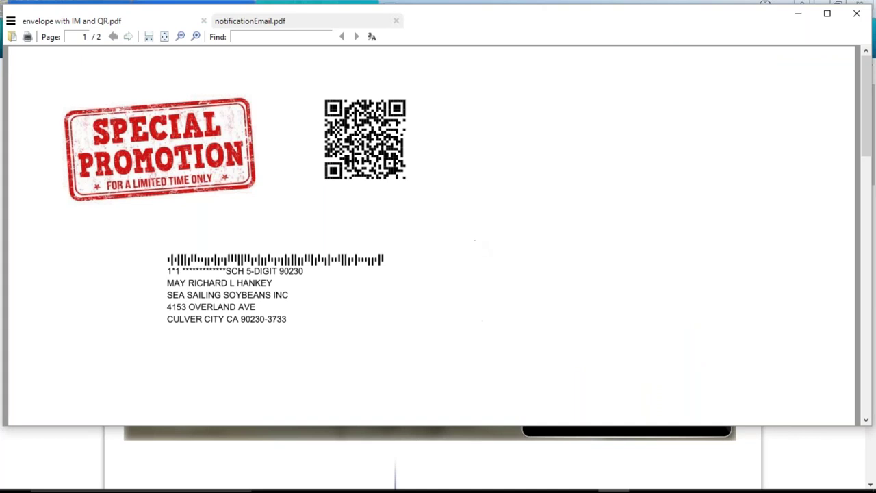
- Return from the PDF viewer to the AccuTrace tab's regenerated tracking URL table
mouse_move(541, 489)
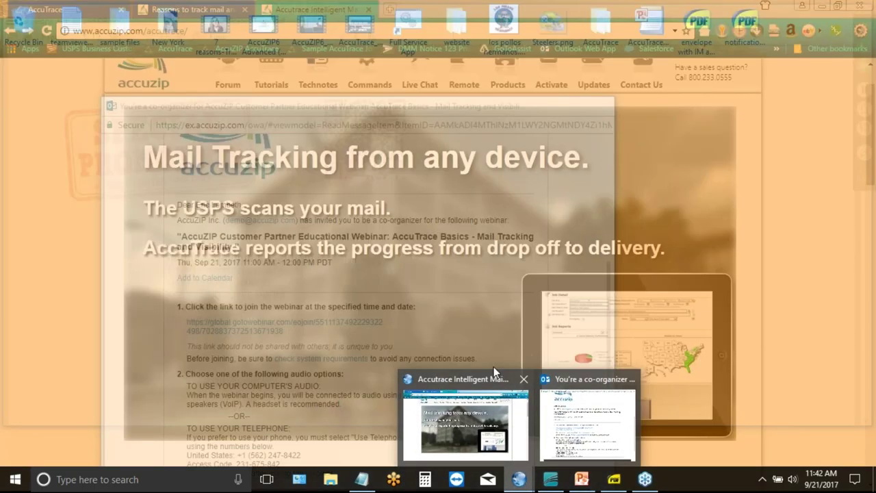
click(472, 411)
click(174, 10)
click(55, 10)
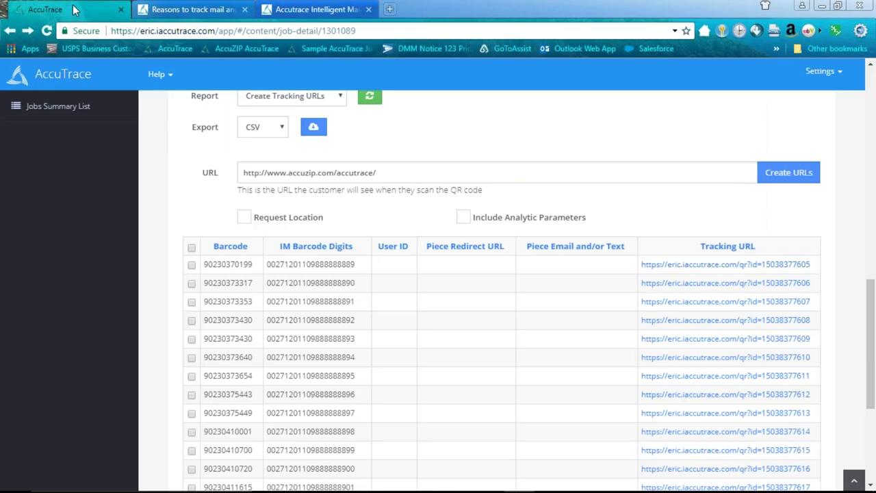
scroll(498, 298, up, 1)
scroll(505, 274, up, 2)
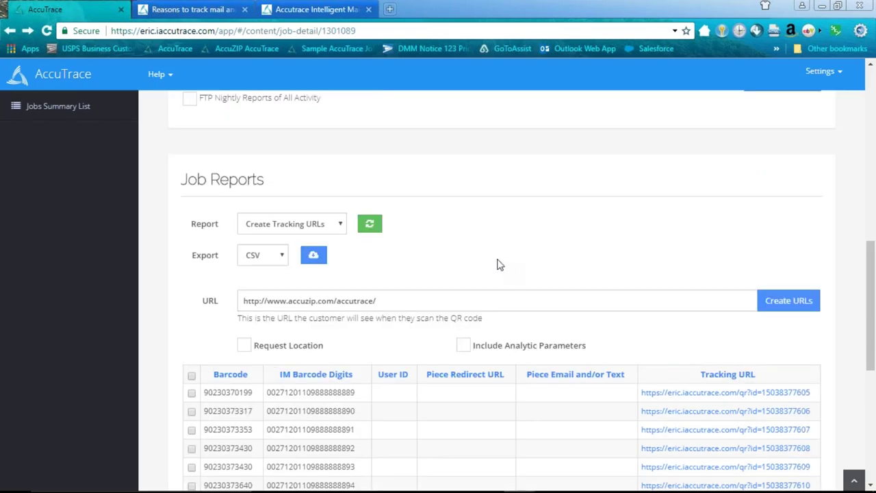
scroll(500, 266, down, 1)
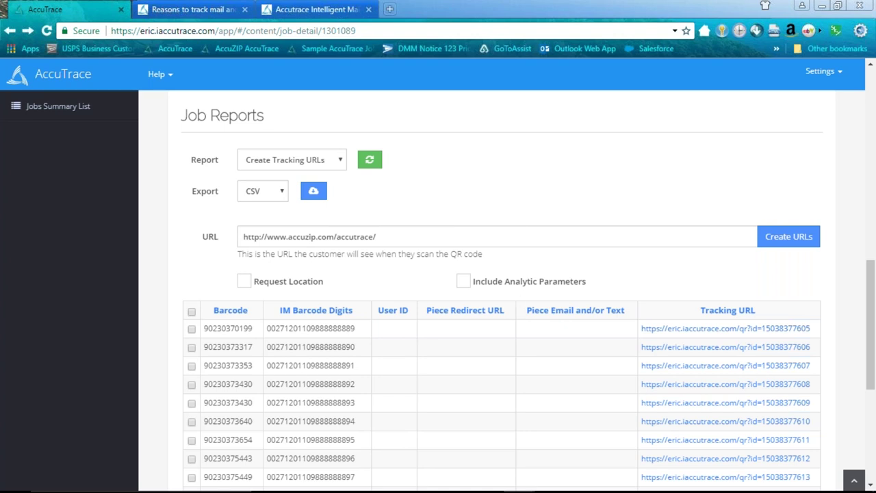
- Follow notificationEmail.pdf's web link to the job detail page, then return to the tracking URL table
click(615, 480)
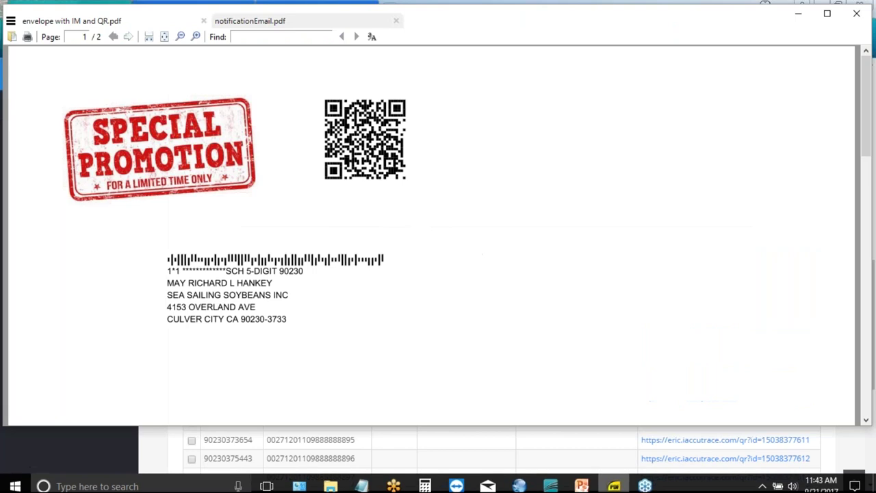
click(250, 20)
click(314, 302)
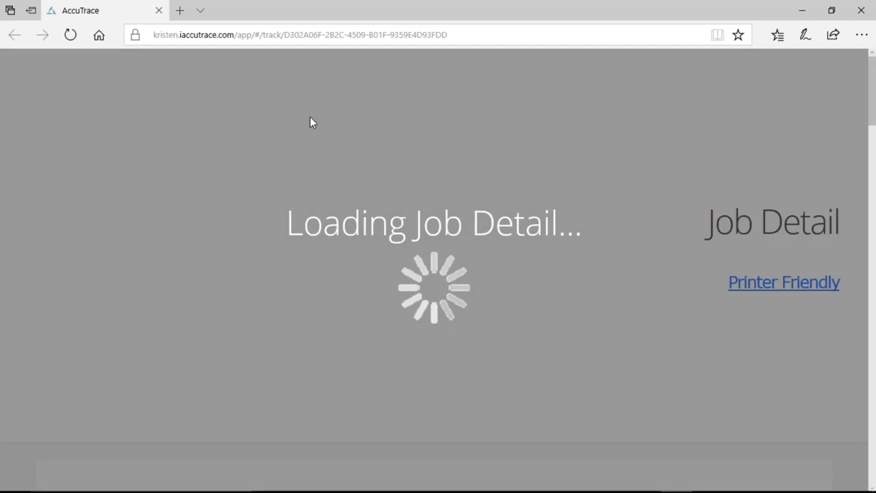
scroll(382, 227, down, 15)
scroll(382, 226, down, 4)
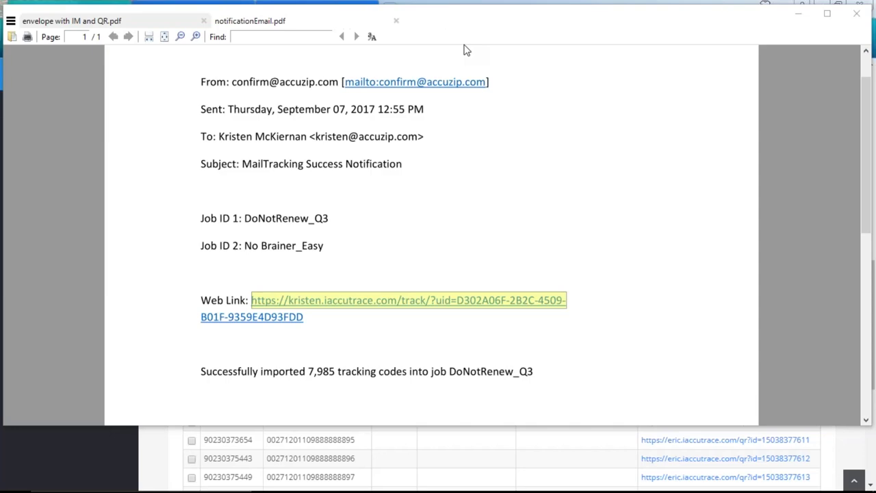
click(542, 450)
click(542, 446)
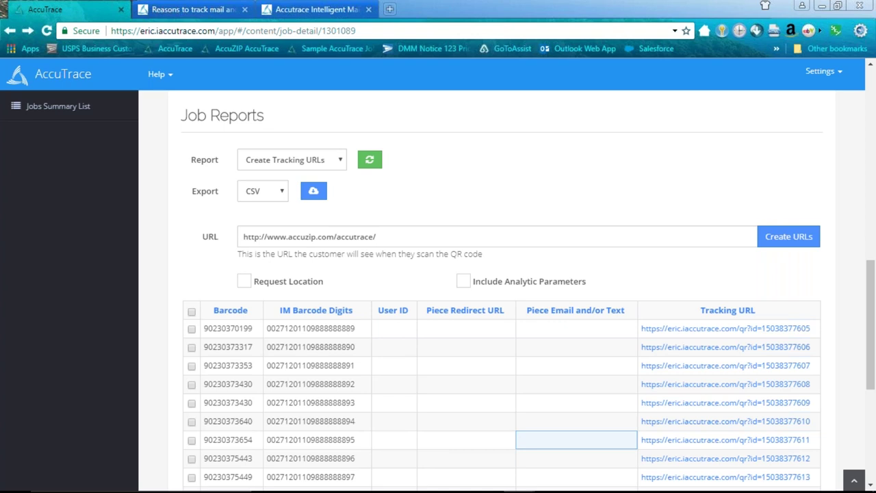
- Show the Results by 3-Digit ZIP Code report and scroll through its 14 ZIP3 rows at 0.00% scans
scroll(378, 219, up, 2)
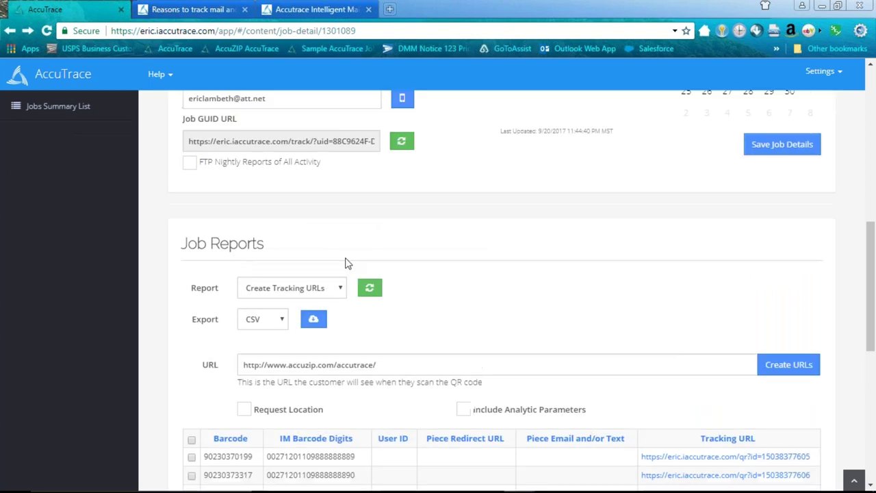
click(335, 288)
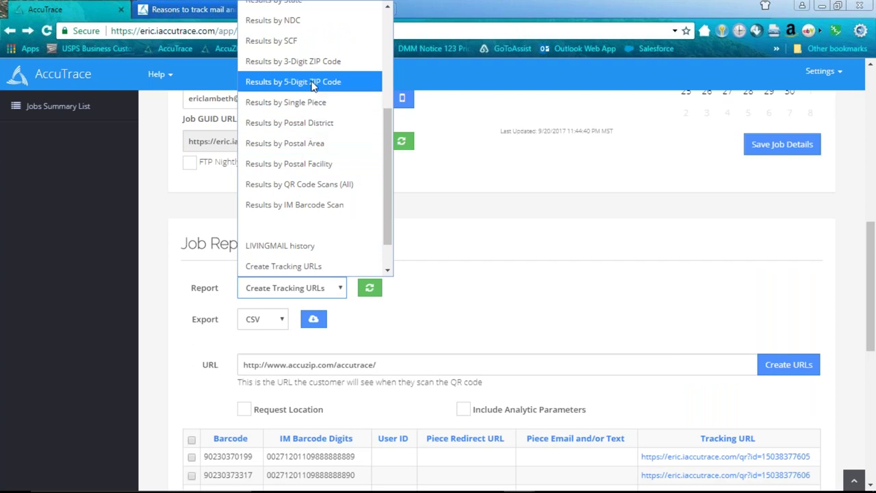
click(313, 61)
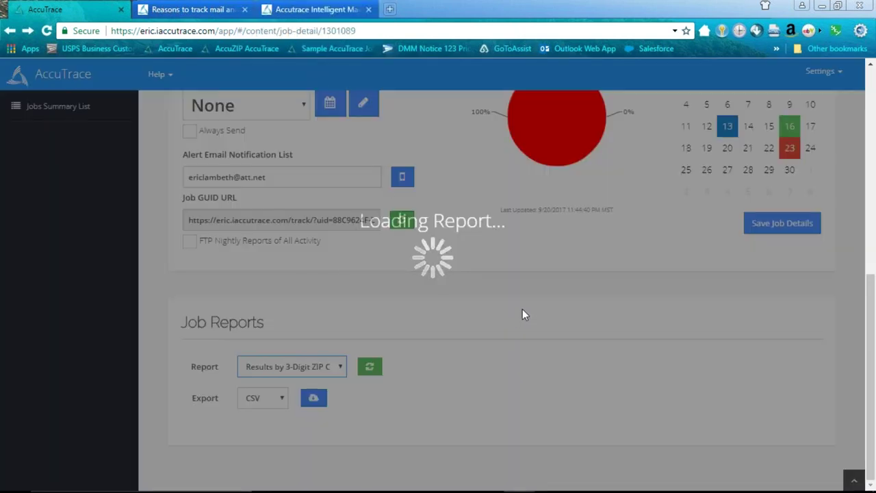
scroll(523, 314, down, 2)
scroll(523, 317, down, 3)
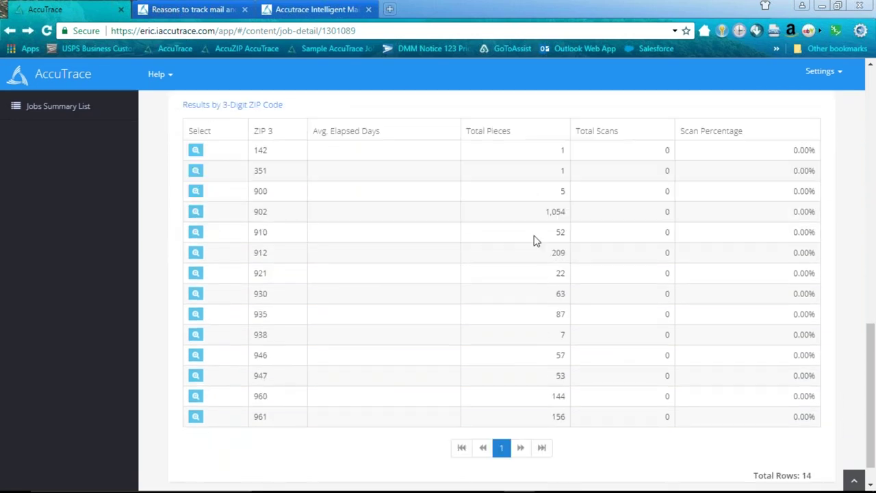
scroll(551, 264, up, 3)
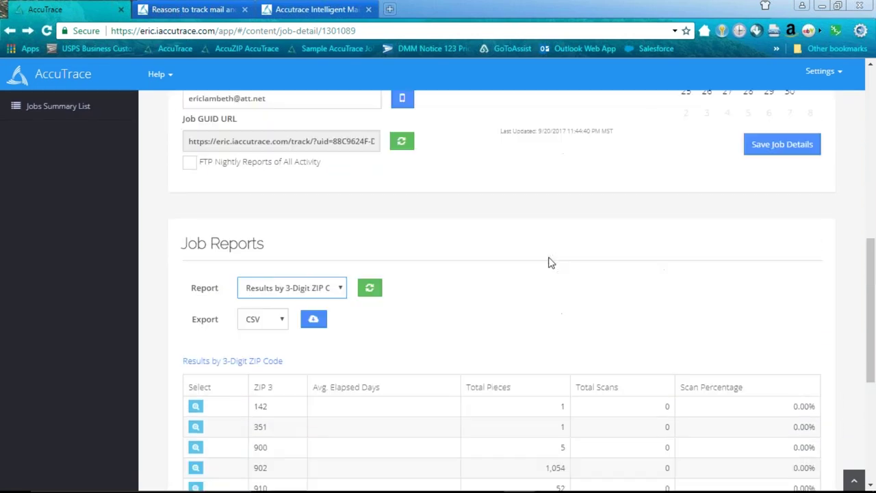
scroll(551, 264, down, 1)
scroll(551, 264, down, 1)
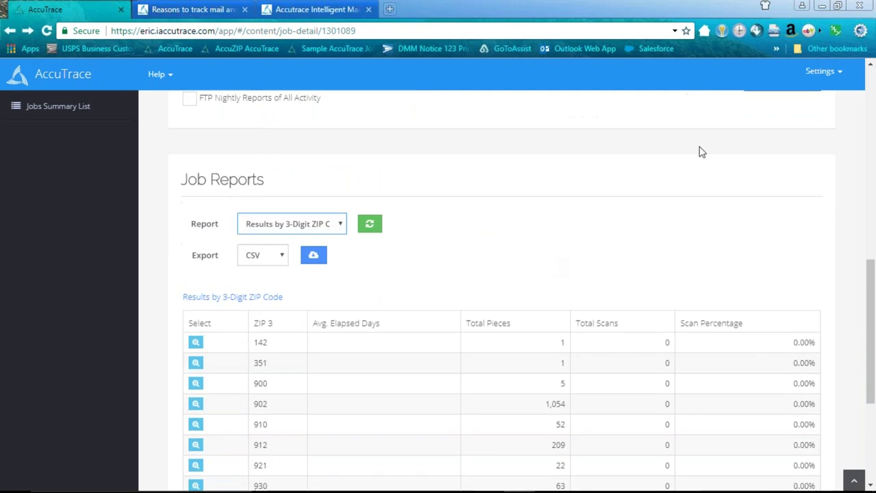
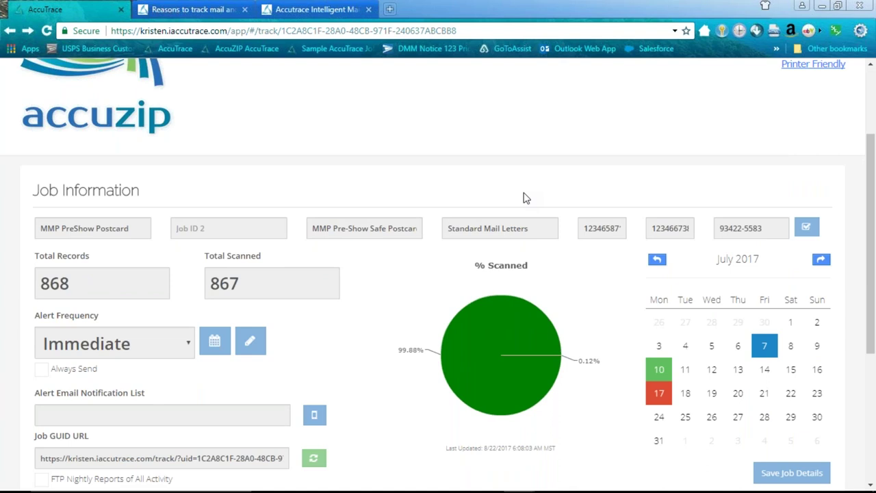
- Choose the Out for Delivery (All) job report
scroll(466, 206, down, 2)
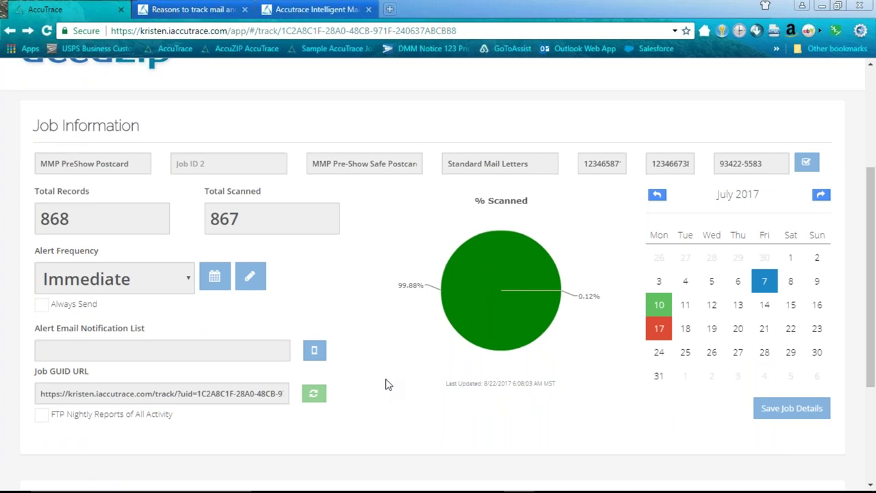
scroll(386, 384, down, 3)
click(240, 369)
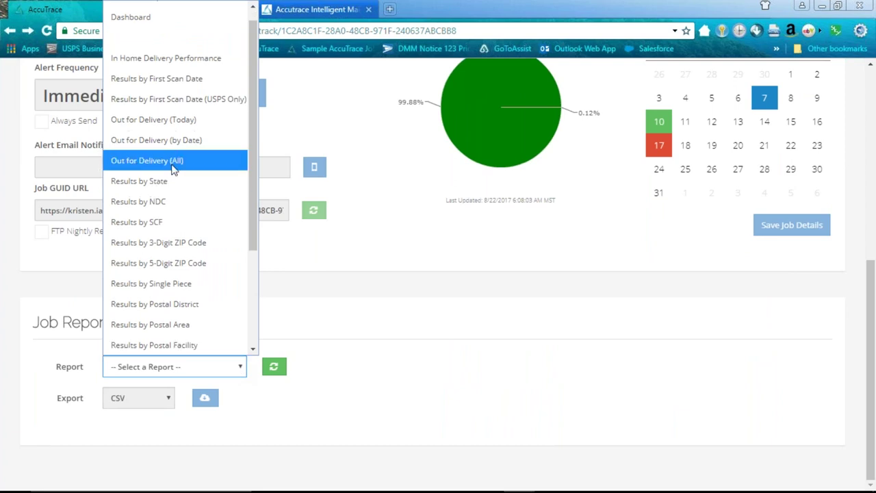
click(170, 160)
- Scroll through the listed barcodes, IM barcode digits and last scan dates
scroll(466, 363, down, 3)
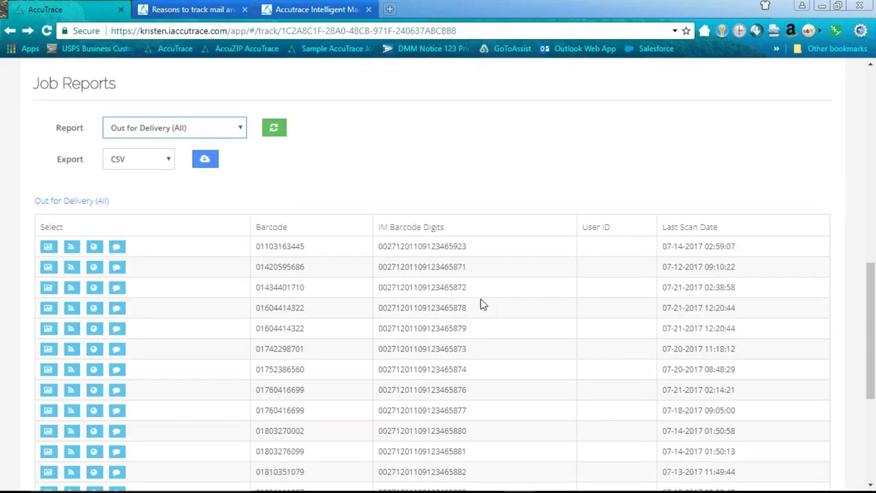
scroll(487, 306, down, 1)
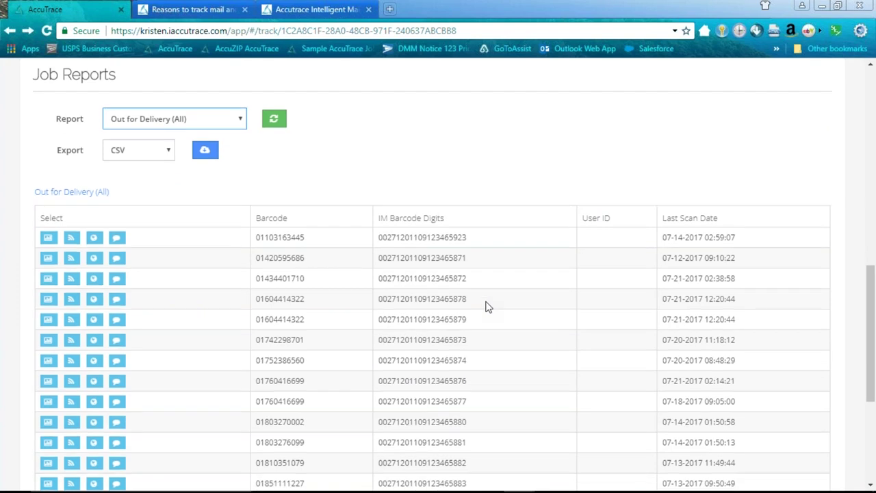
scroll(486, 307, down, 1)
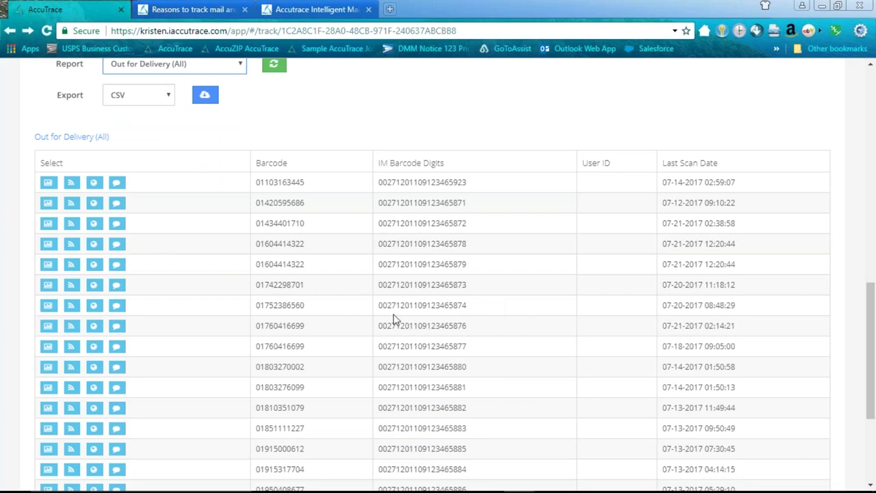
click(239, 67)
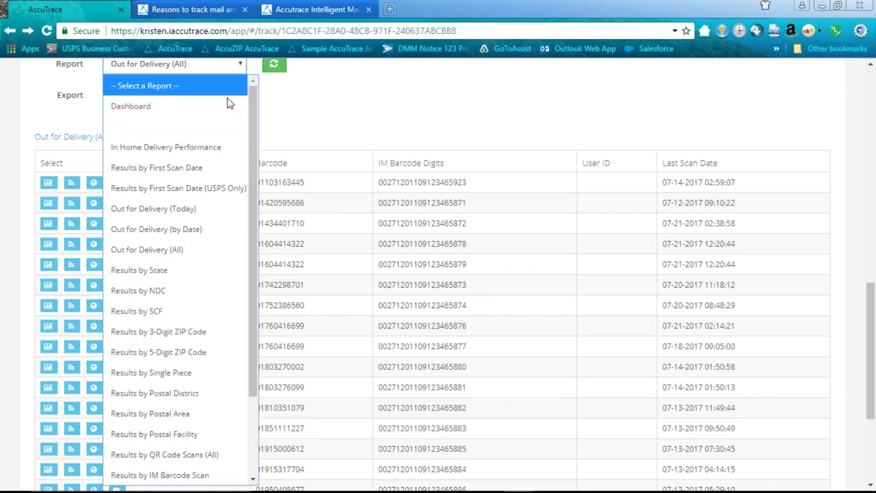
- Switch to the Results by NDC report showing per-facility scan percentage bars
drag(251, 250, 253, 356)
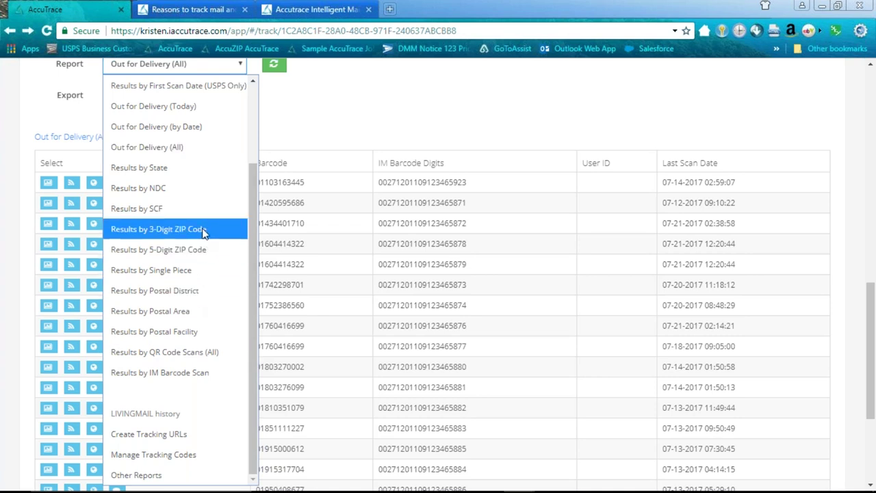
click(159, 189)
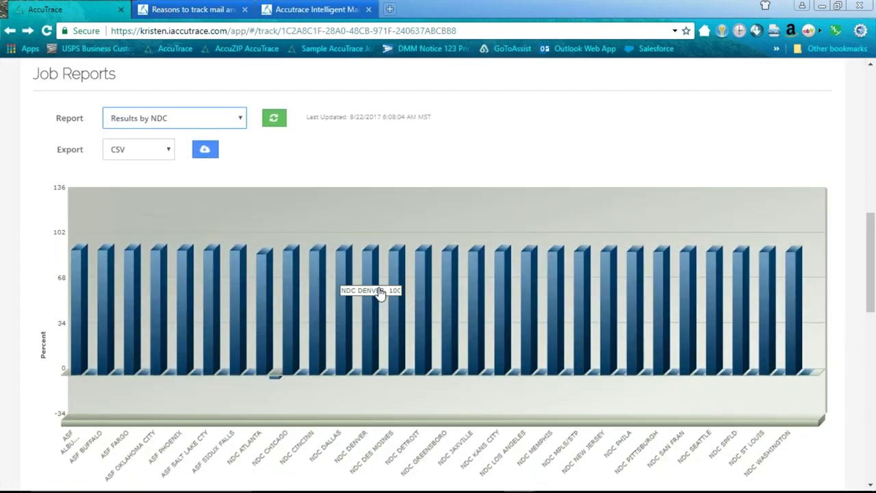
scroll(384, 287, down, 1)
scroll(389, 283, up, 2)
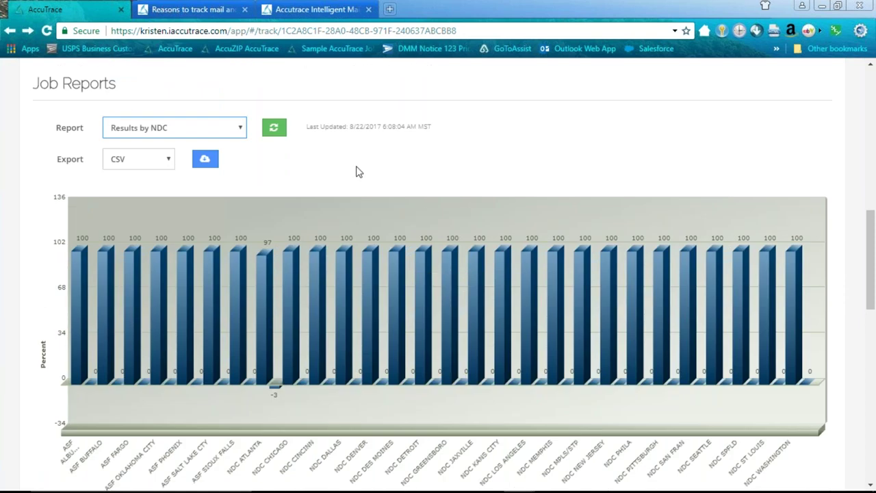
click(243, 130)
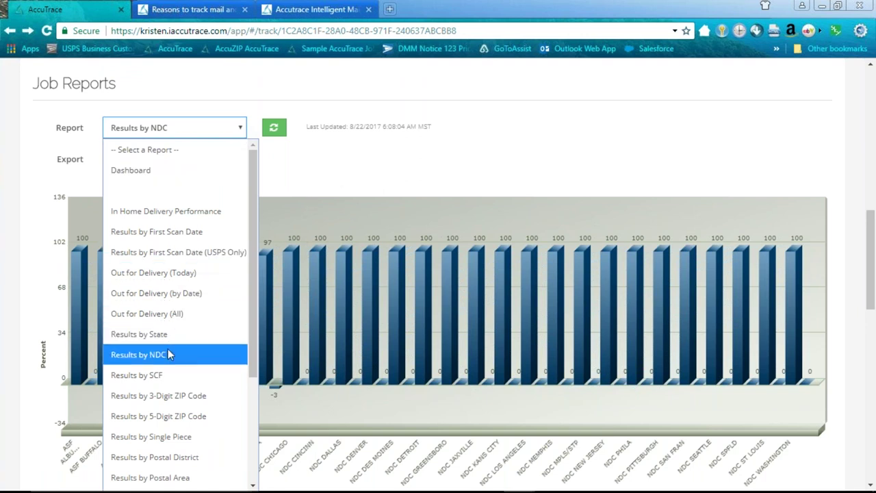
- Keep Results by NDC and scroll through its elapsed-days, pieces and scans table
key(Escape)
key(Tab)
scroll(412, 186, down, 1)
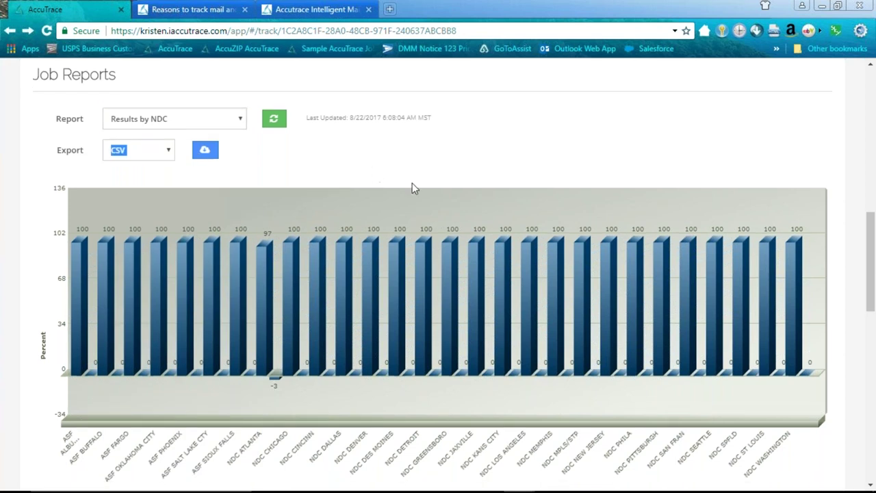
scroll(412, 187, down, 1)
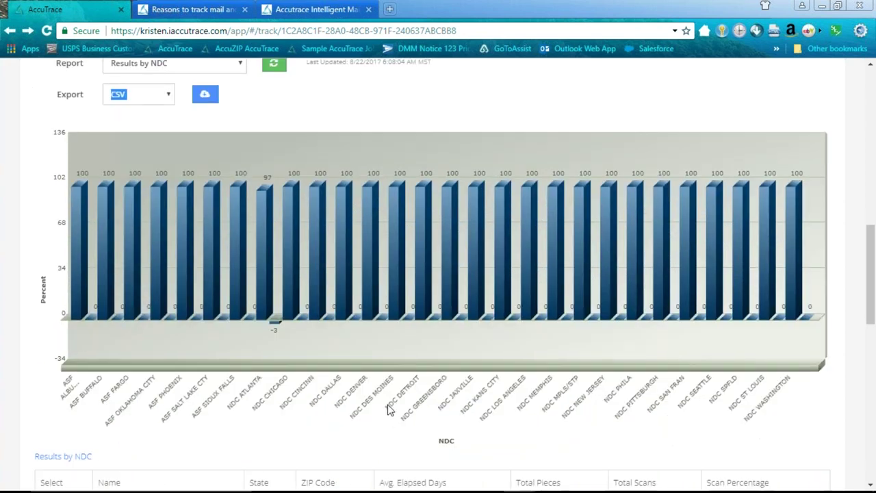
scroll(388, 409, down, 1)
scroll(387, 408, down, 1)
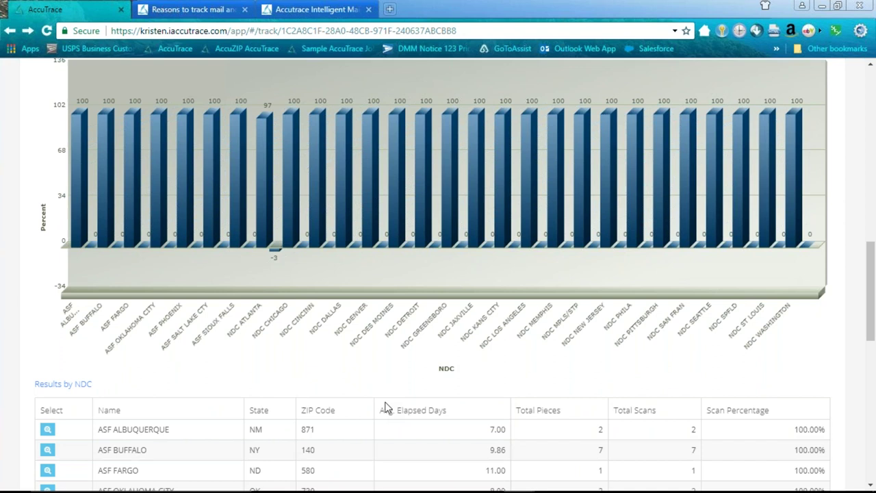
scroll(385, 408, down, 1)
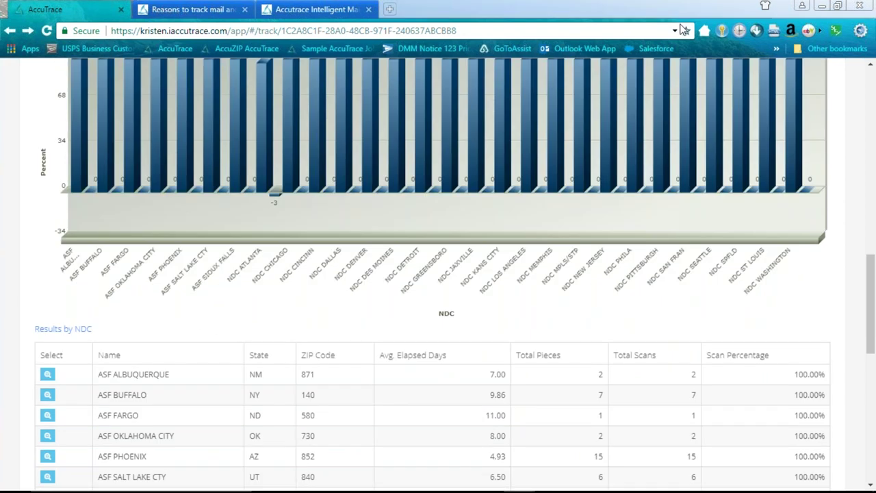
scroll(606, 231, down, 1)
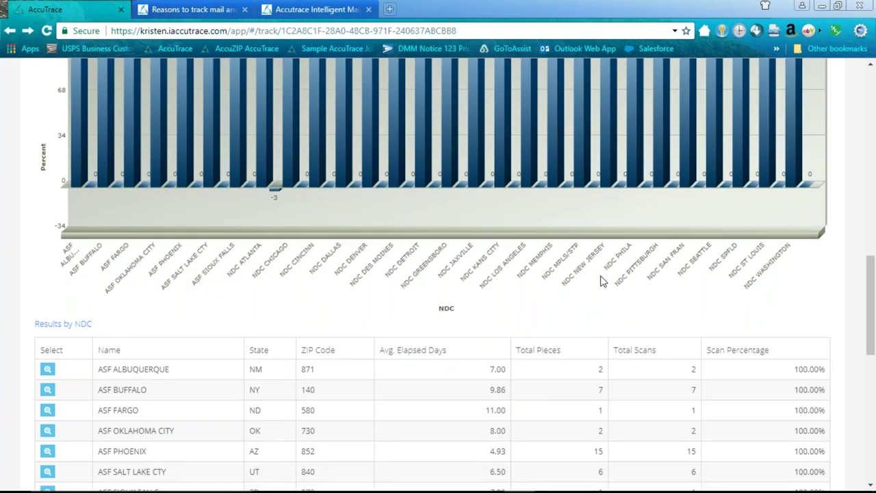
scroll(603, 281, down, 1)
scroll(603, 281, down, 2)
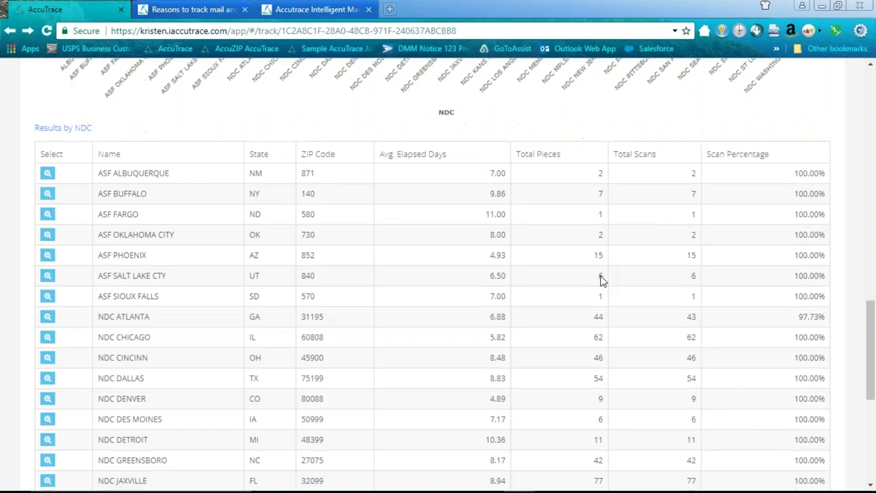
scroll(602, 281, down, 1)
scroll(628, 290, down, 1)
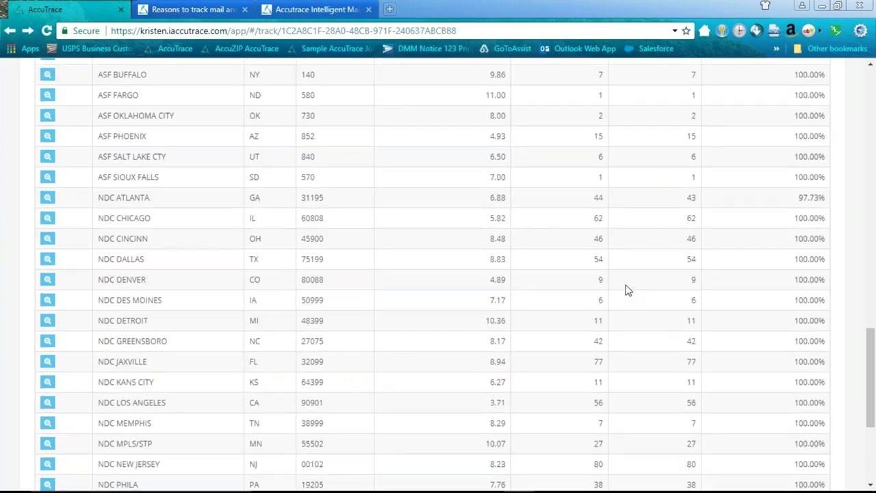
scroll(630, 292, down, 1)
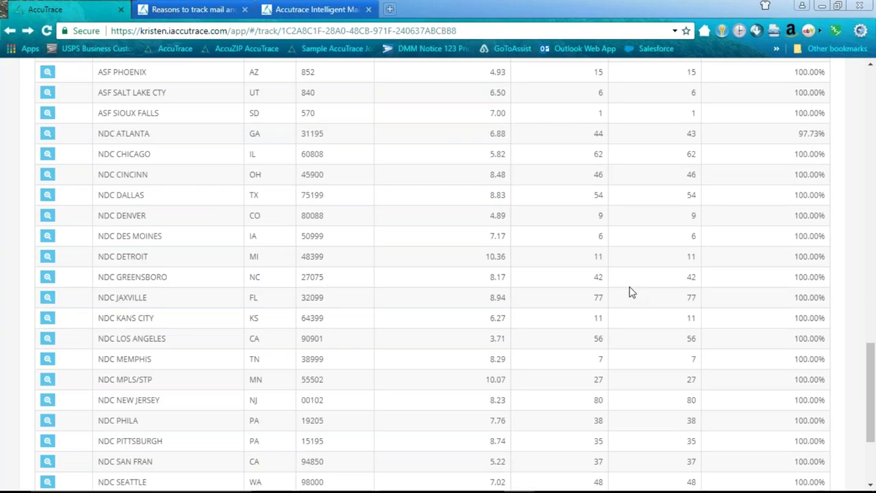
scroll(631, 295, down, 1)
scroll(631, 295, down, 1)
- Scroll back up to the Job Reports section
scroll(630, 295, up, 1)
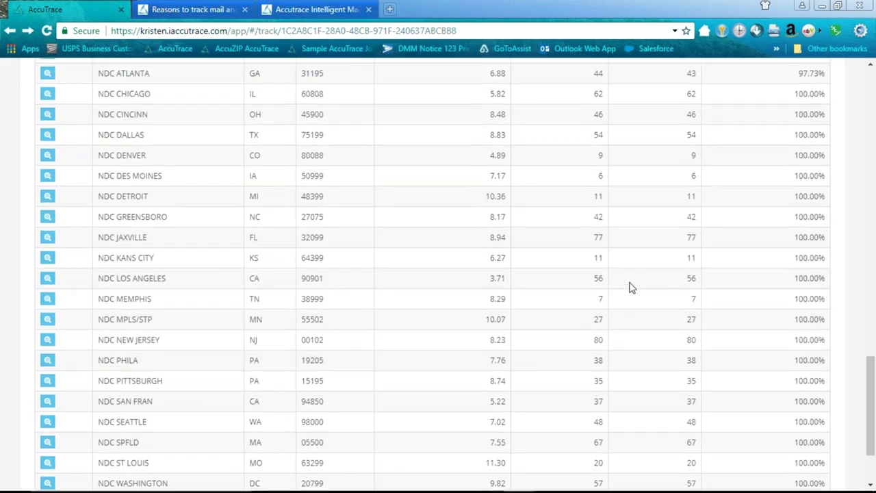
scroll(630, 289, up, 1)
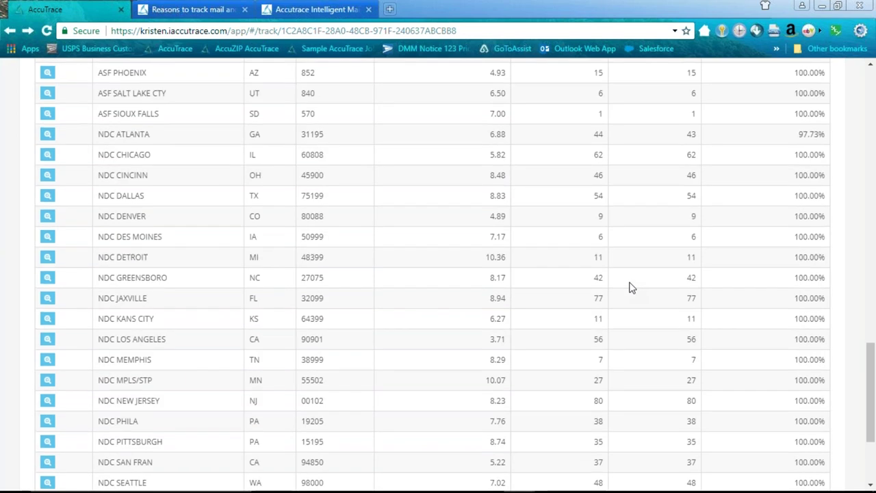
scroll(630, 288, up, 1)
scroll(630, 288, up, 1)
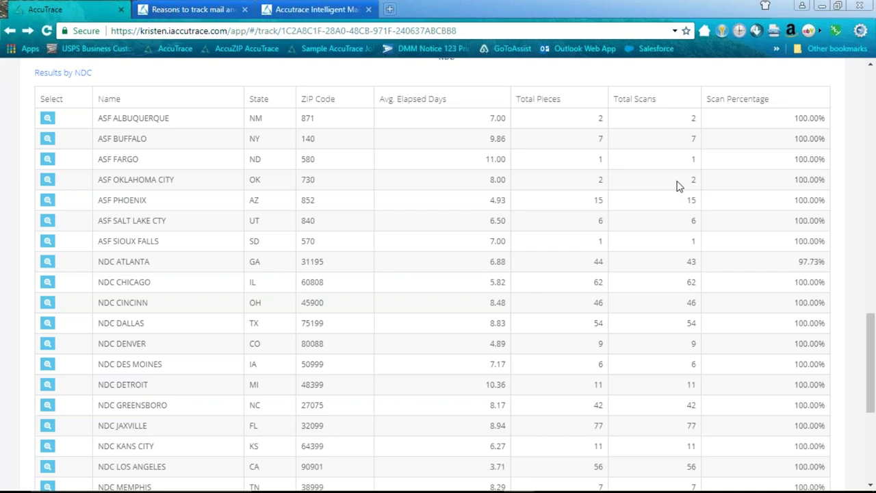
scroll(617, 194, up, 3)
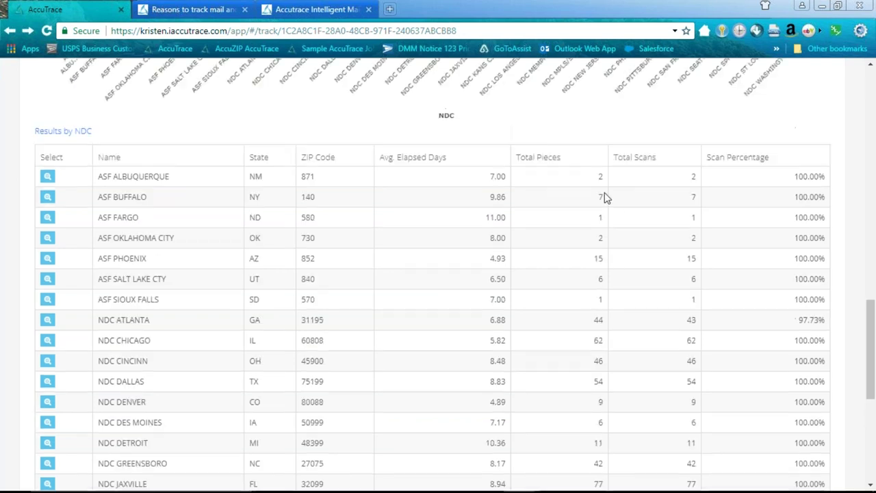
scroll(493, 215, up, 4)
- Load In Home Delivery Performance: 758 of 868 on time, 69 late, 37 en route
click(241, 127)
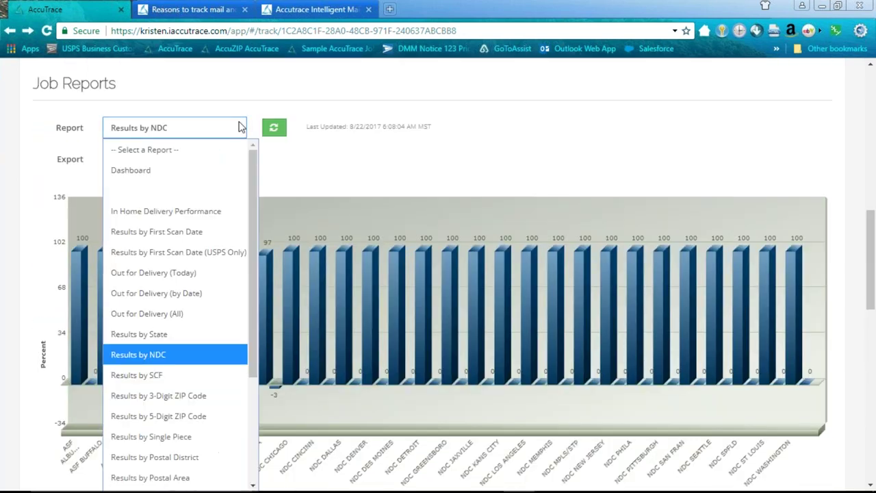
click(219, 209)
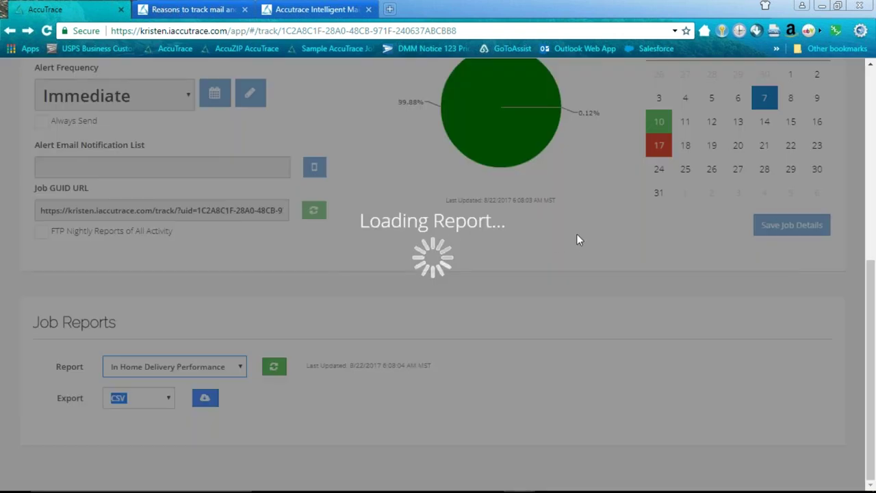
scroll(265, 143, down, 3)
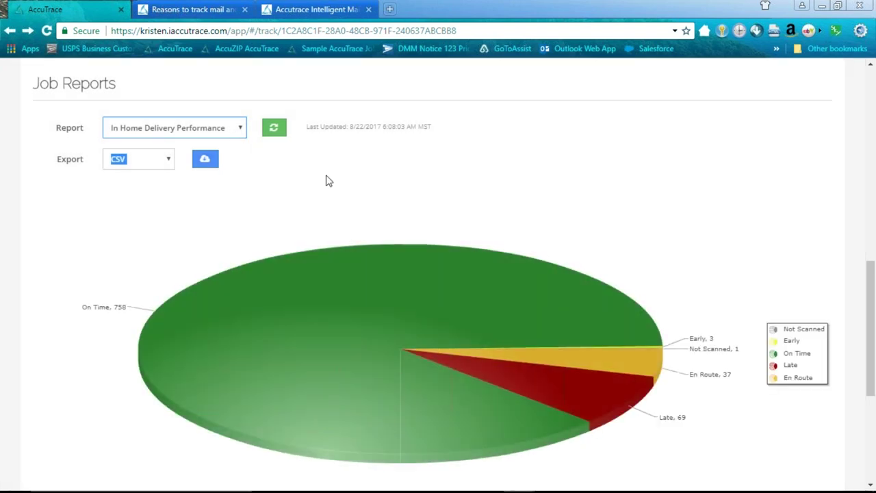
scroll(326, 180, down, 1)
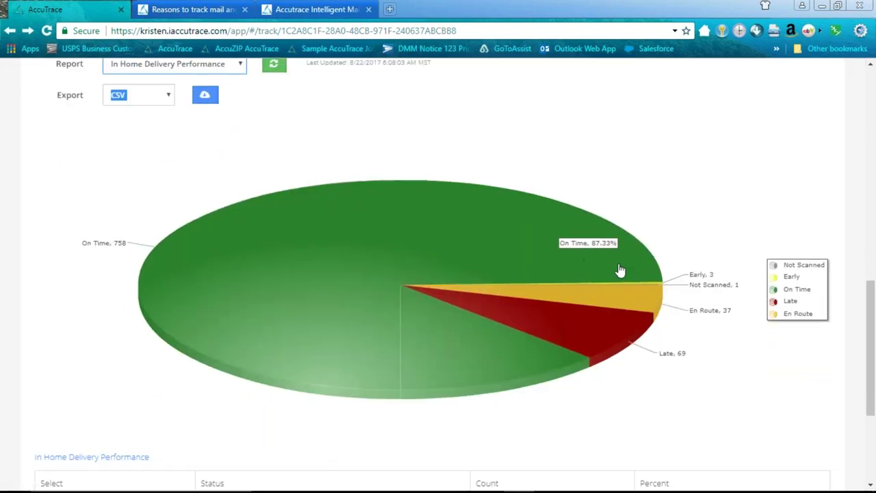
drag(865, 323, 865, 384)
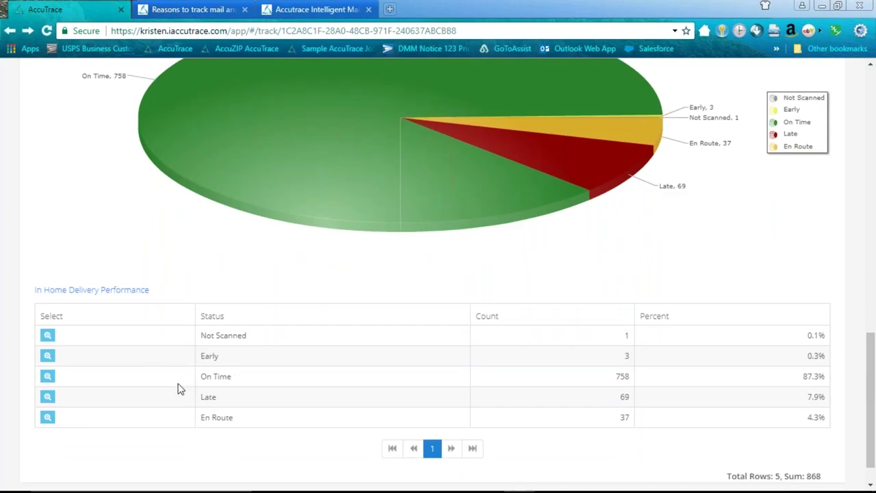
click(48, 397)
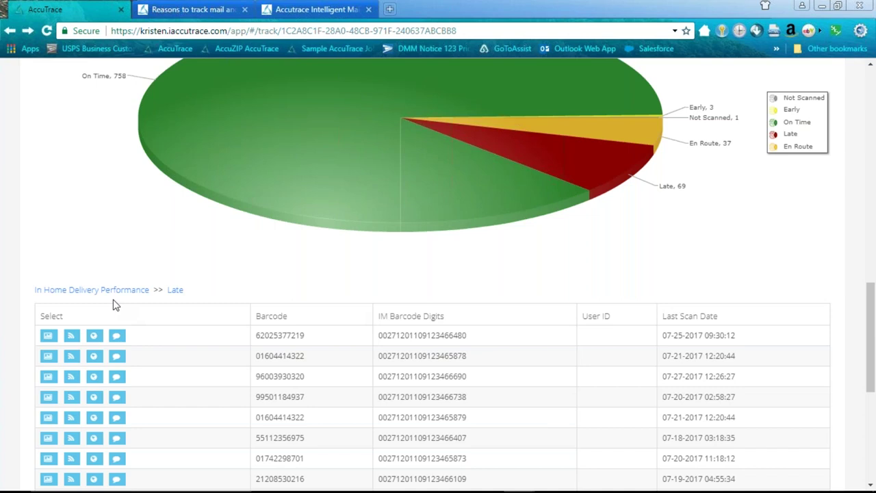
click(103, 292)
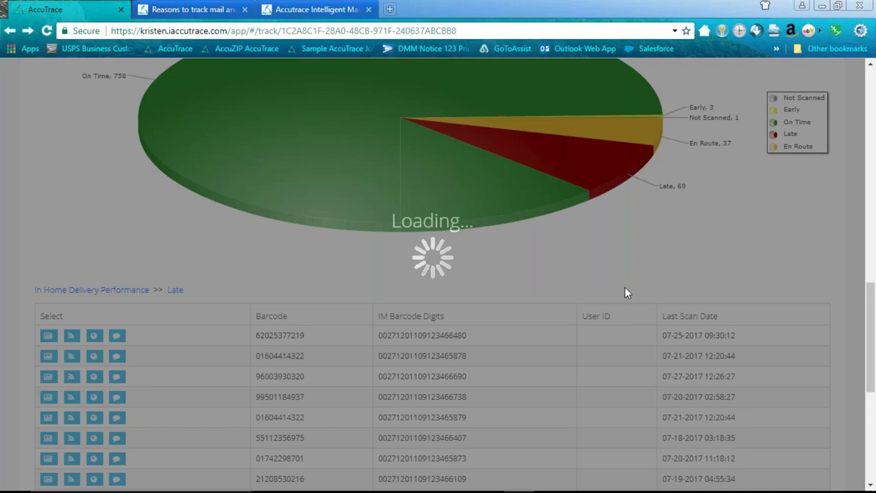
scroll(623, 292, up, 7)
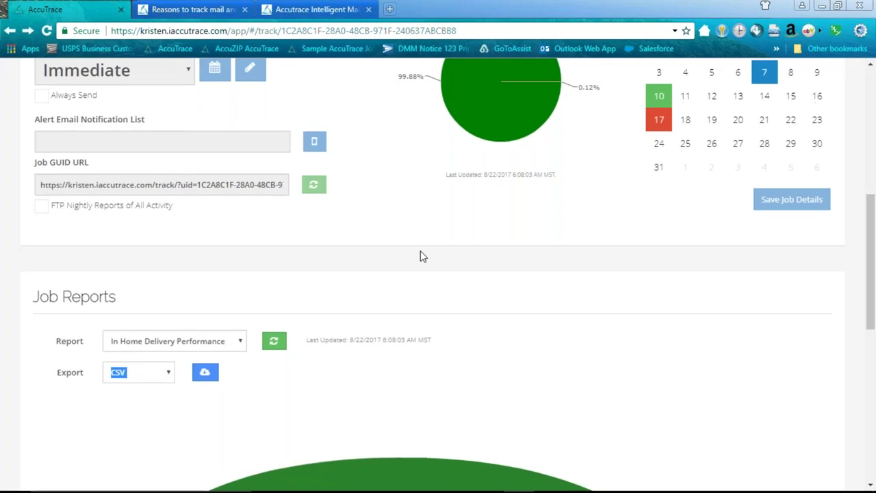
scroll(421, 251, down, 4)
drag(870, 372, 867, 433)
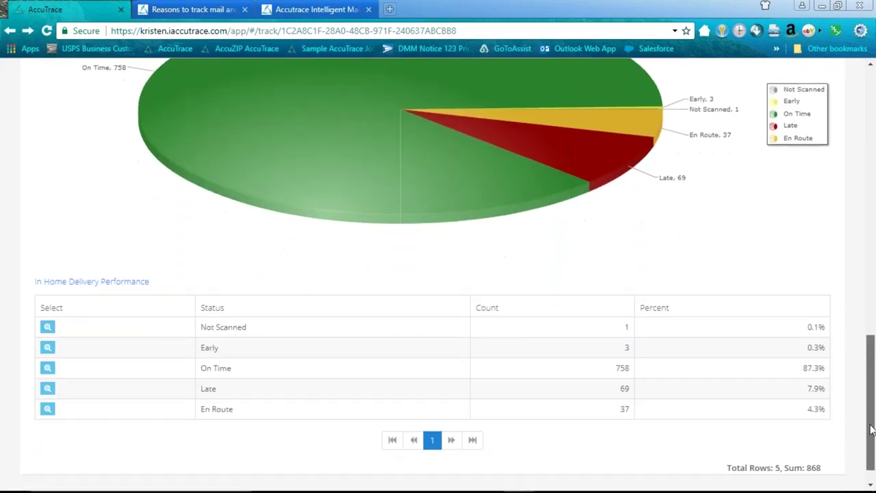
- Drill into the En Route row to list its 37 pieces with barcodes and scan dates
click(47, 409)
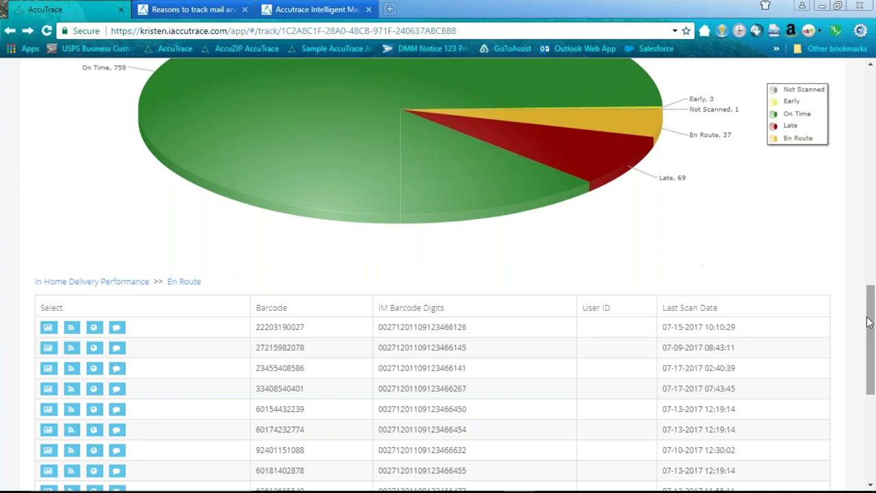
drag(871, 324, 871, 377)
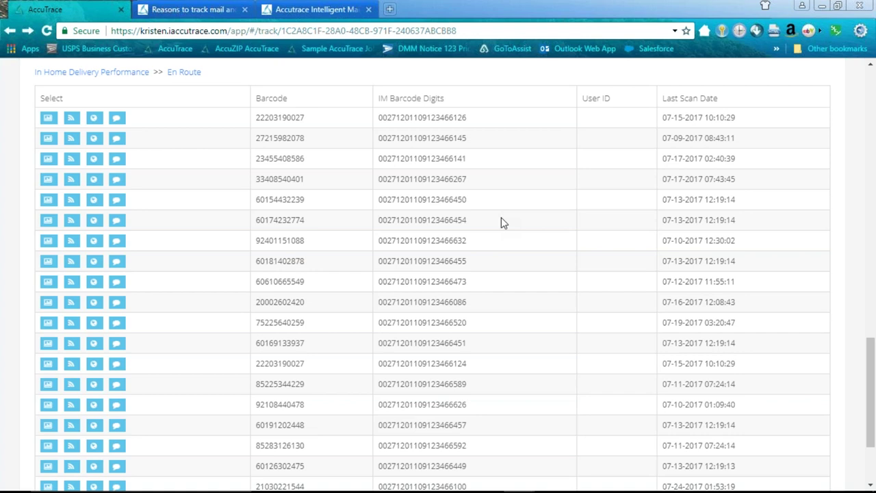
scroll(500, 221, up, 3)
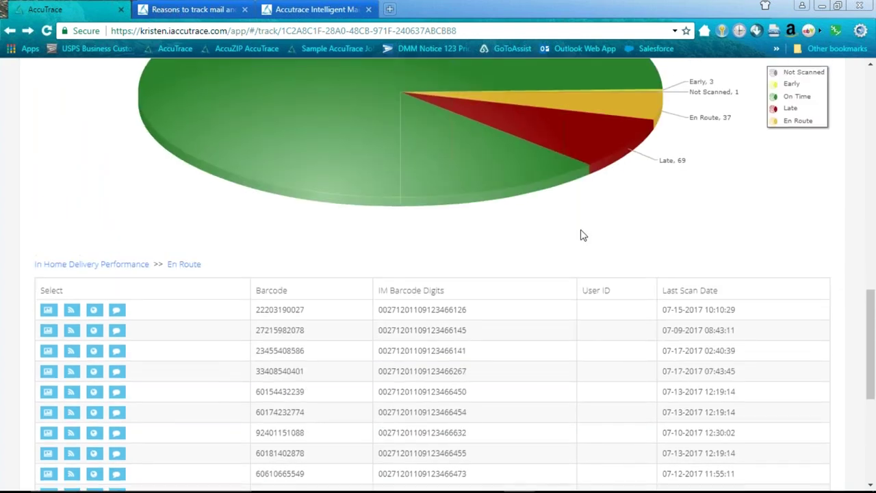
drag(868, 314, 867, 293)
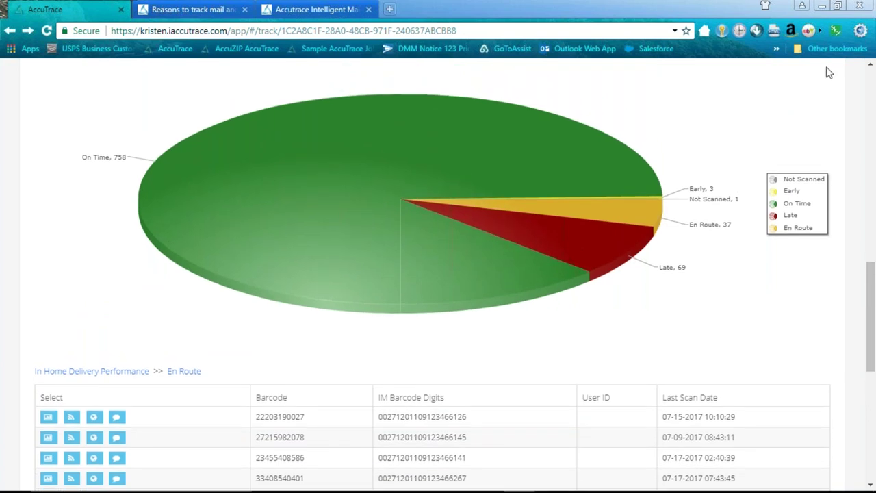